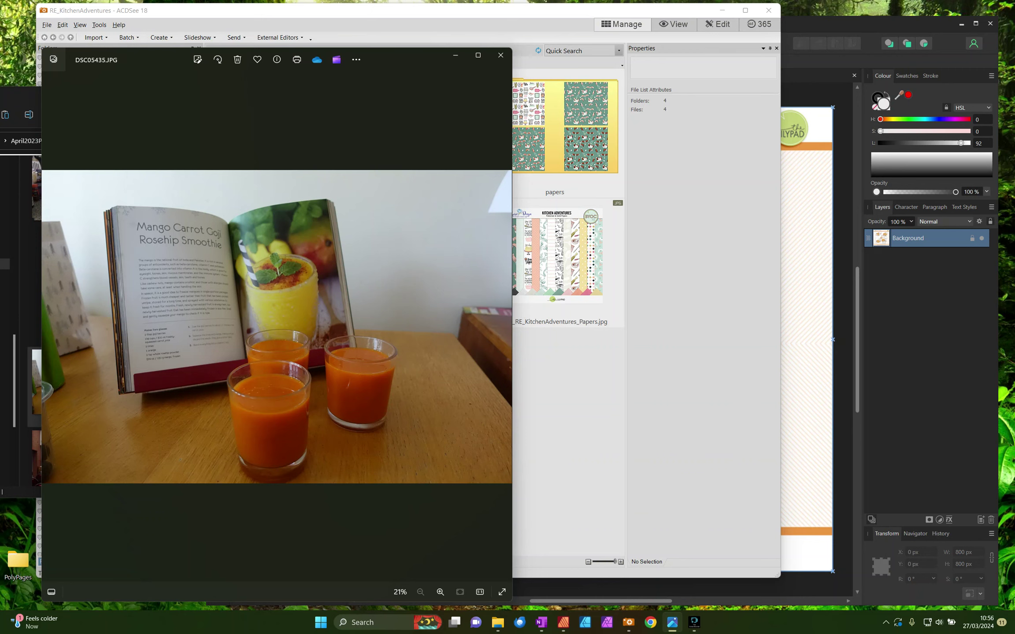
Step: Preview the Kitchen Adventures kit's Elements, papers and pocket cards images at full size
mouse_move(478, 411)
left_click(548, 194)
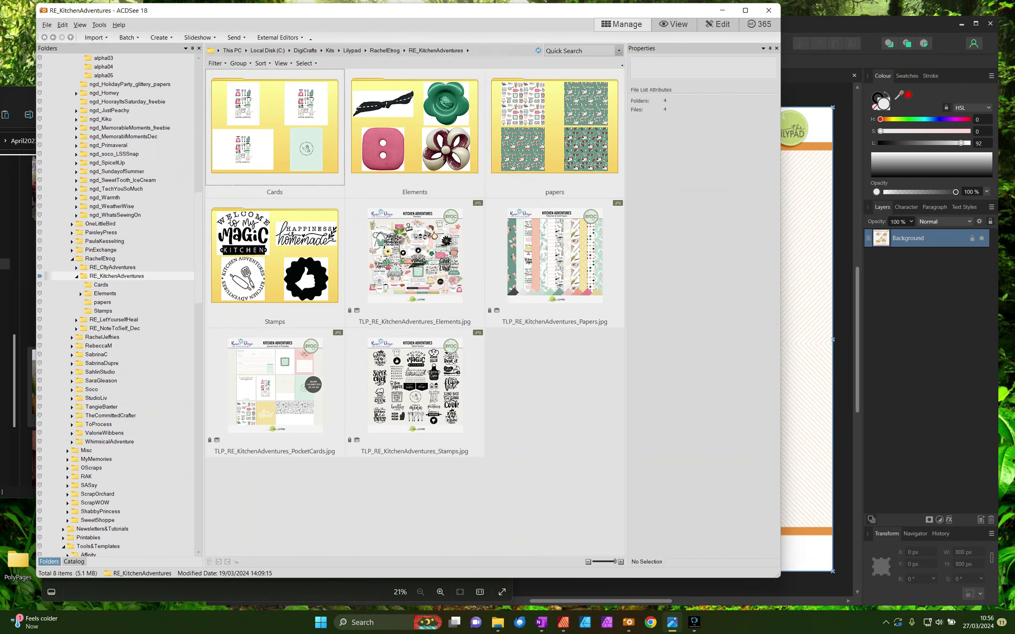
left_click(412, 252)
double_click(409, 249)
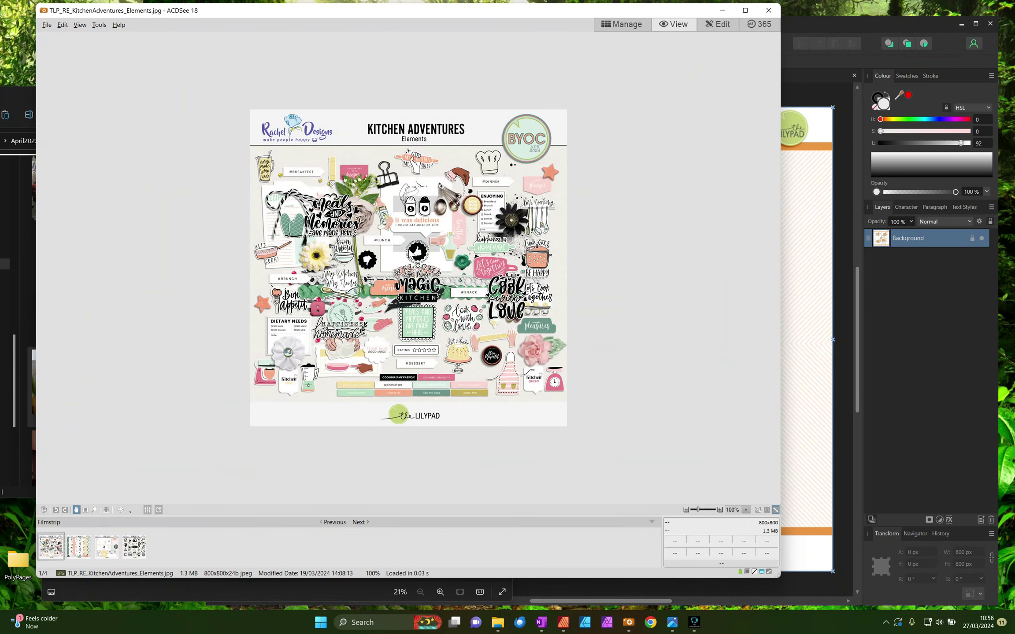
key("Right")
key("Right")
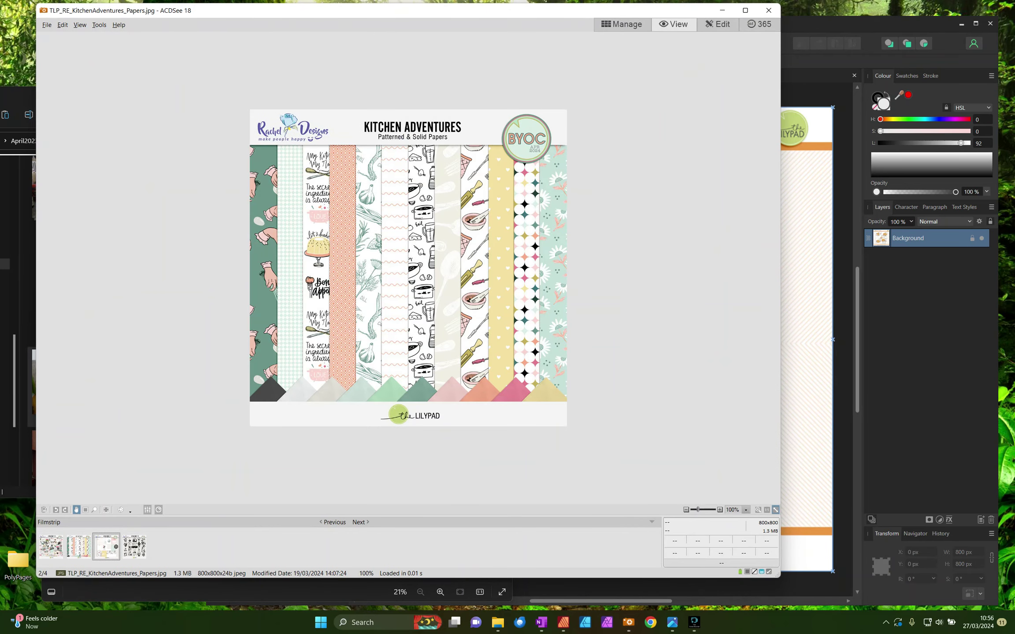
key("Right")
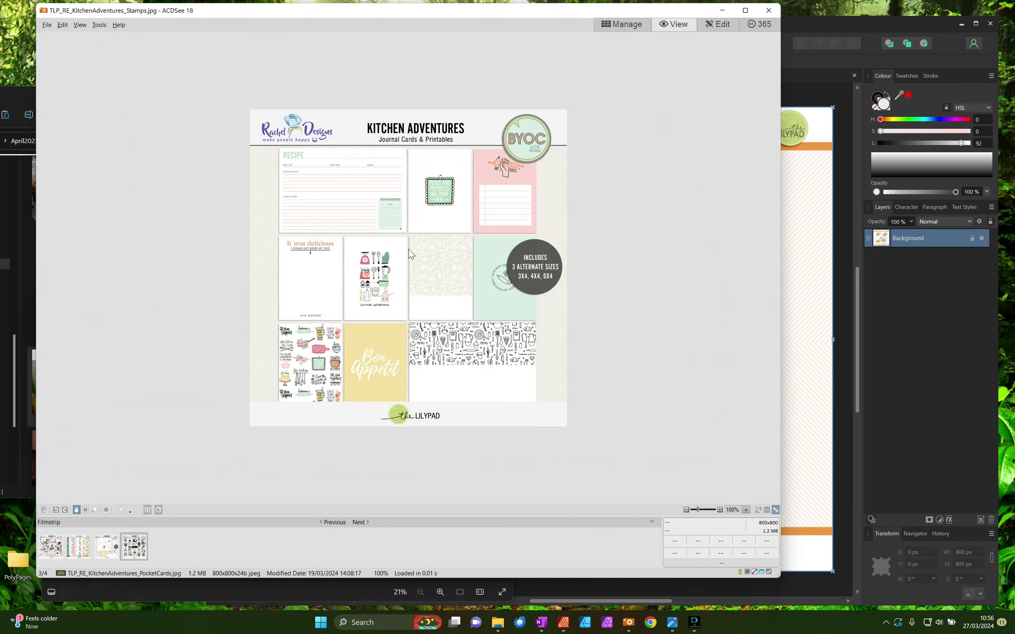
Step: Return to the kit folder, then bring up the April2023Photos folder and the layout document
left_click(624, 25)
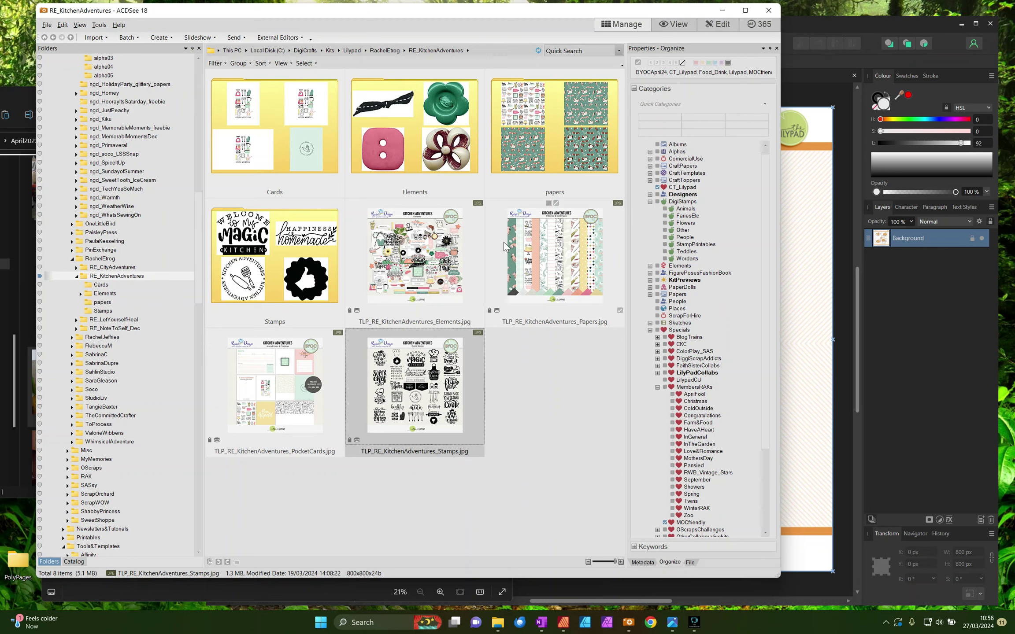
left_click(32, 126)
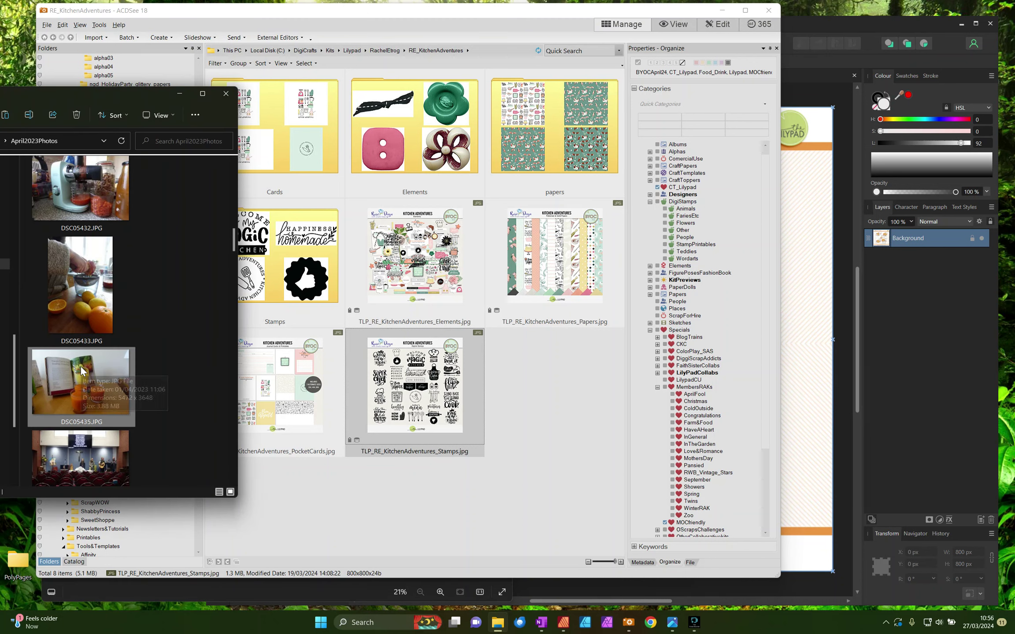
left_click(806, 246)
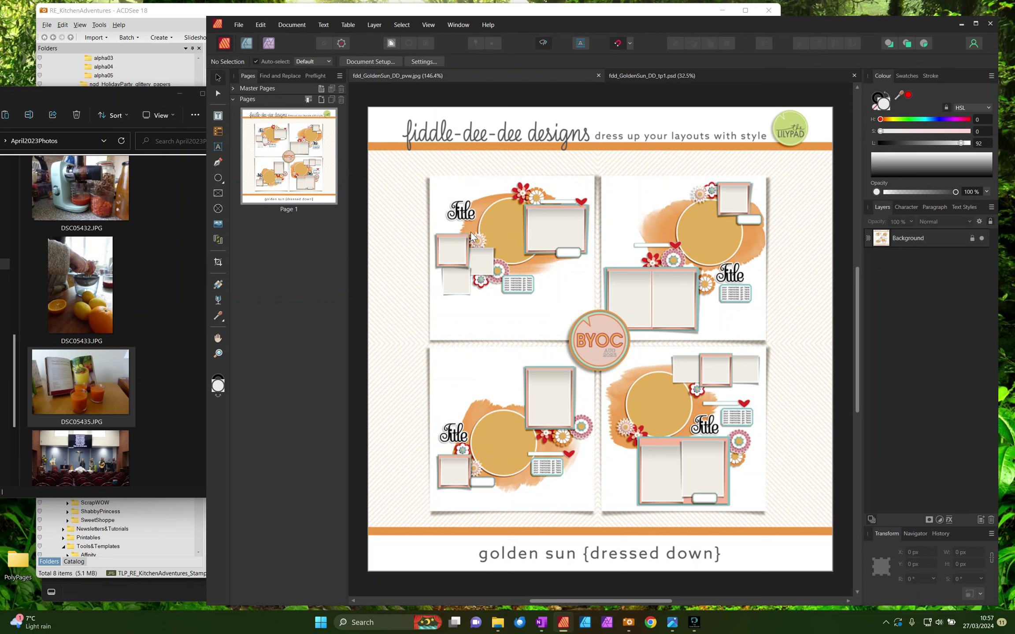
Step: Close the pvw.jpg golden sun preview, leaving only the tp1.psd template open
left_click(495, 194)
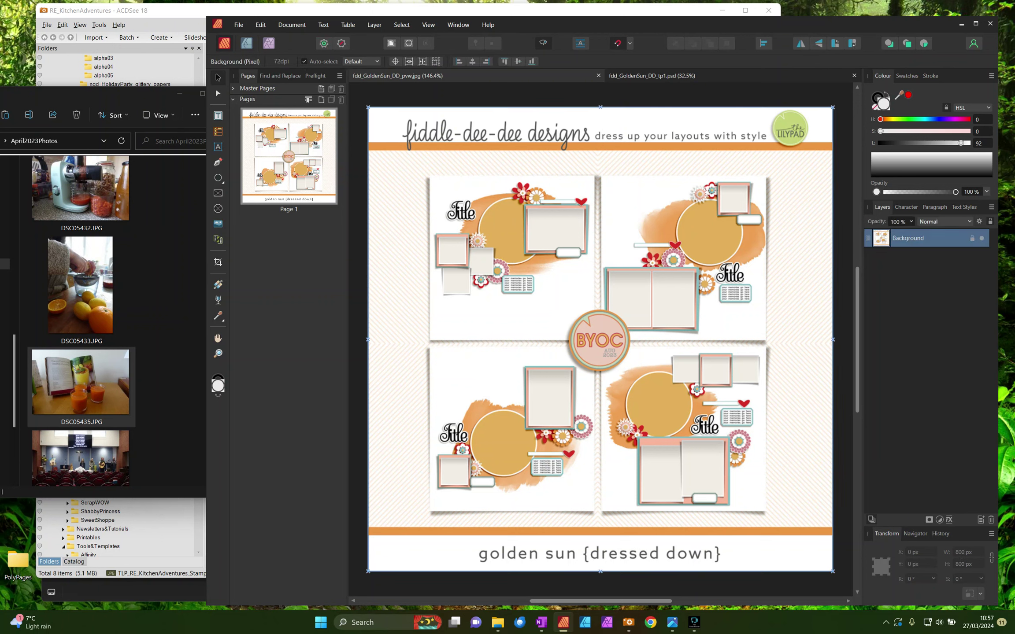
left_click(598, 75)
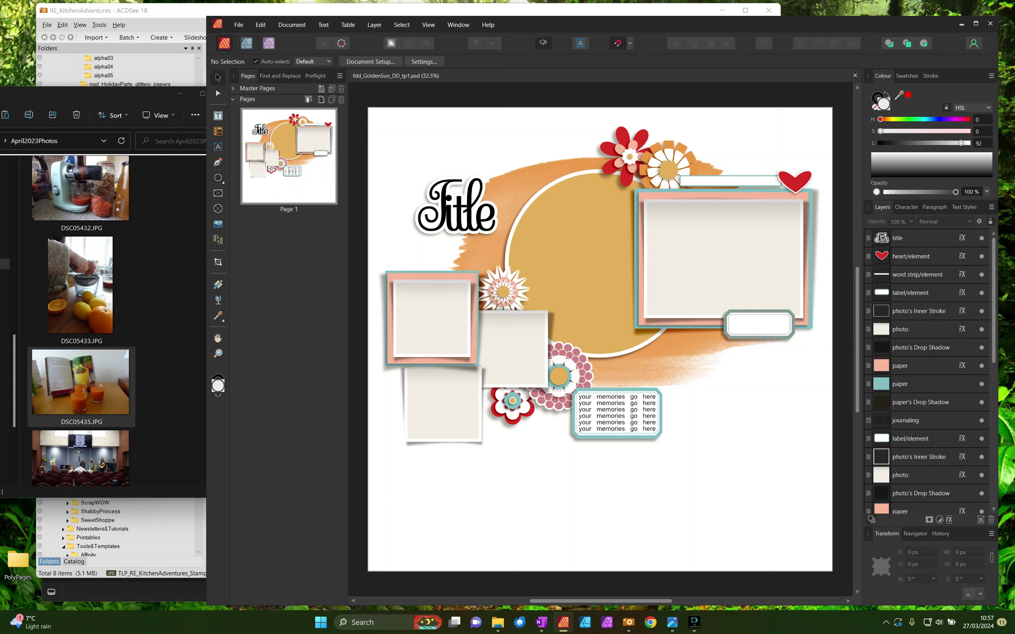
Step: Add the smoothie photo DSC05435 from April2023Photos to the page
left_click(703, 242)
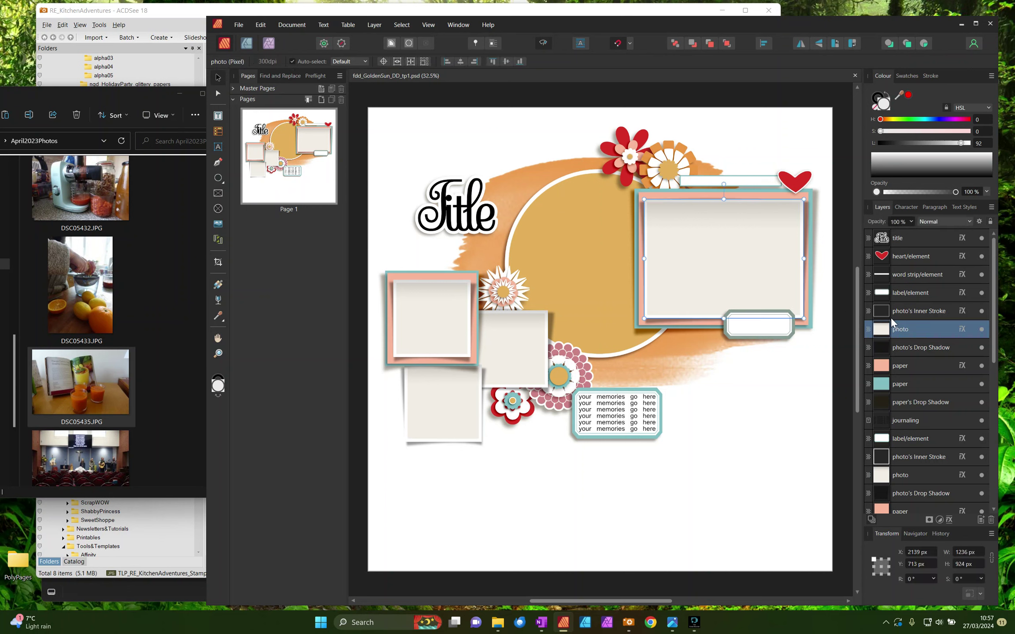
left_click(109, 388)
left_click_drag(216, 77, 676, 277)
left_click_drag(758, 423, 697, 413)
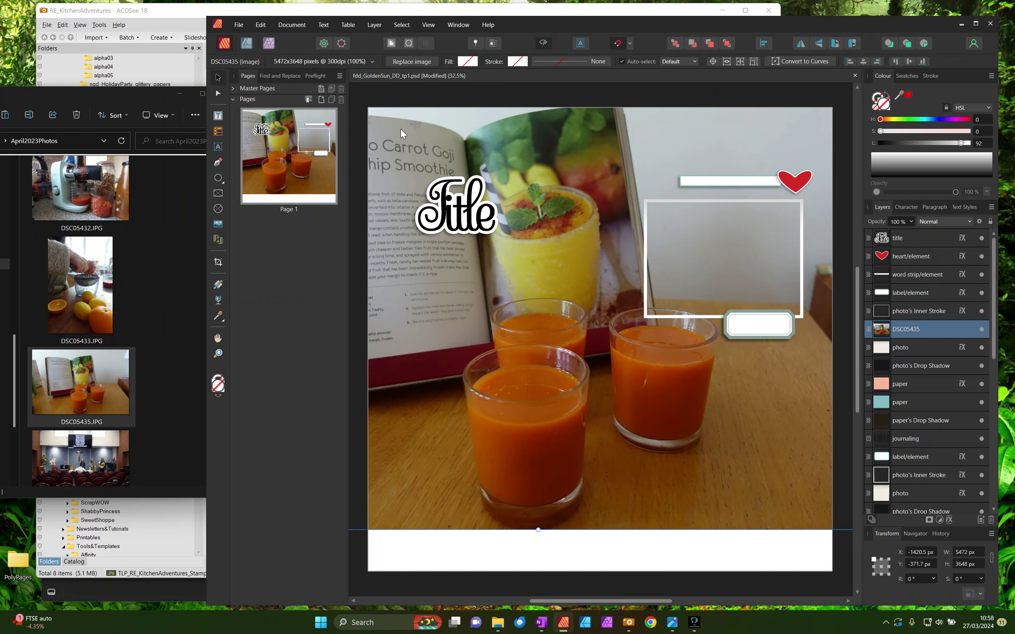
left_click(351, 547)
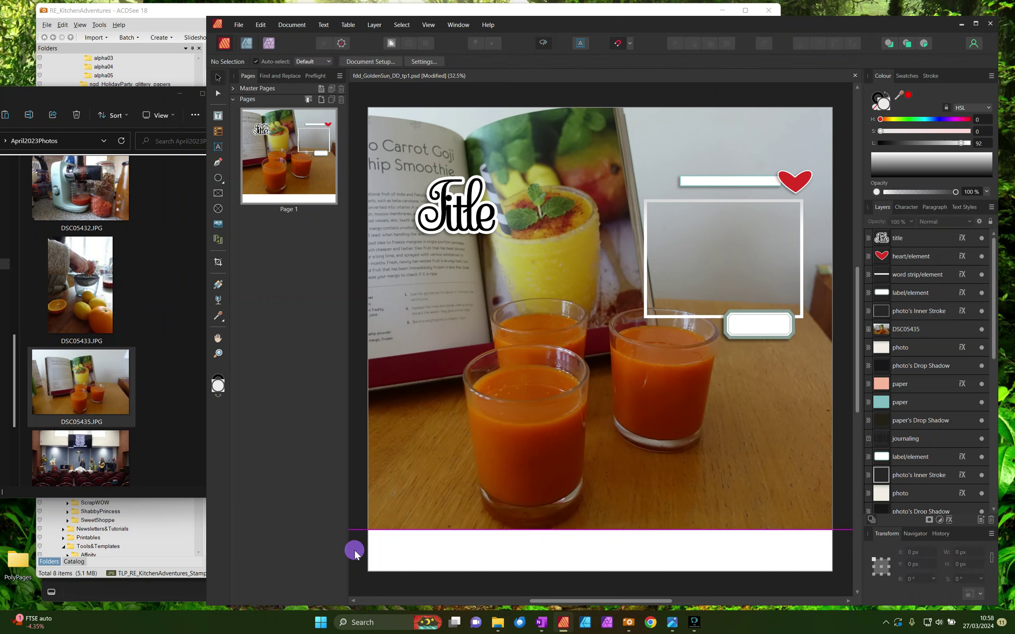
Step: Change the document units to inches in Document Setup
left_click(359, 63)
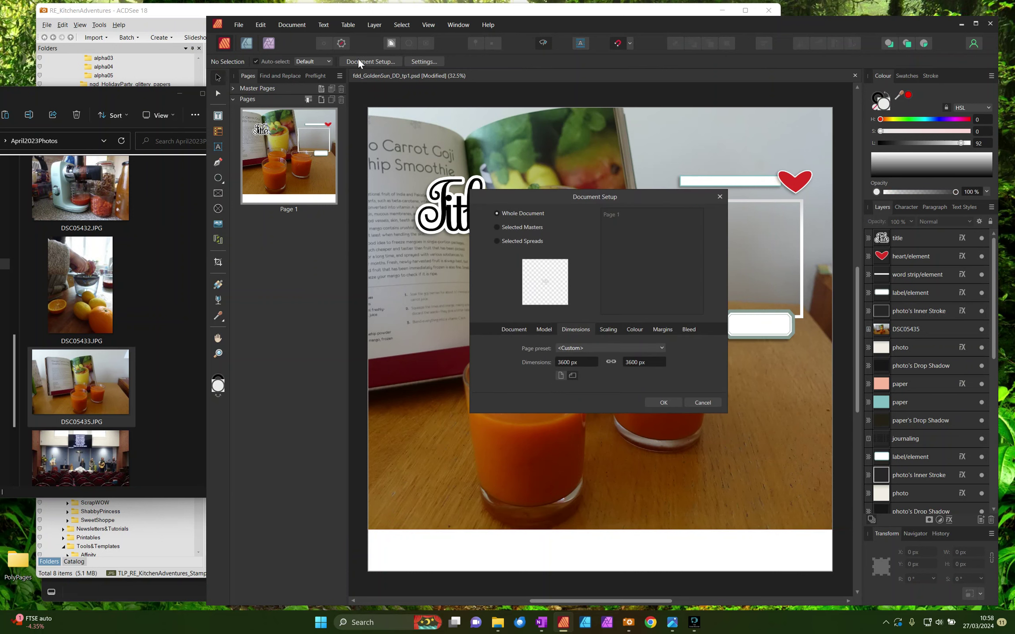
left_click(513, 330)
left_click(575, 348)
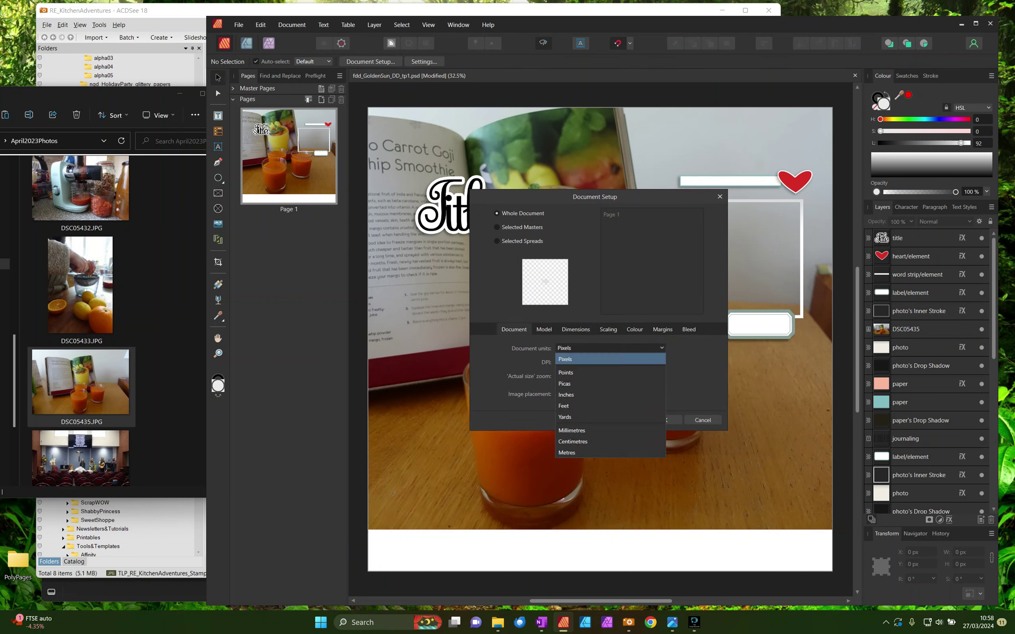
left_click(572, 394)
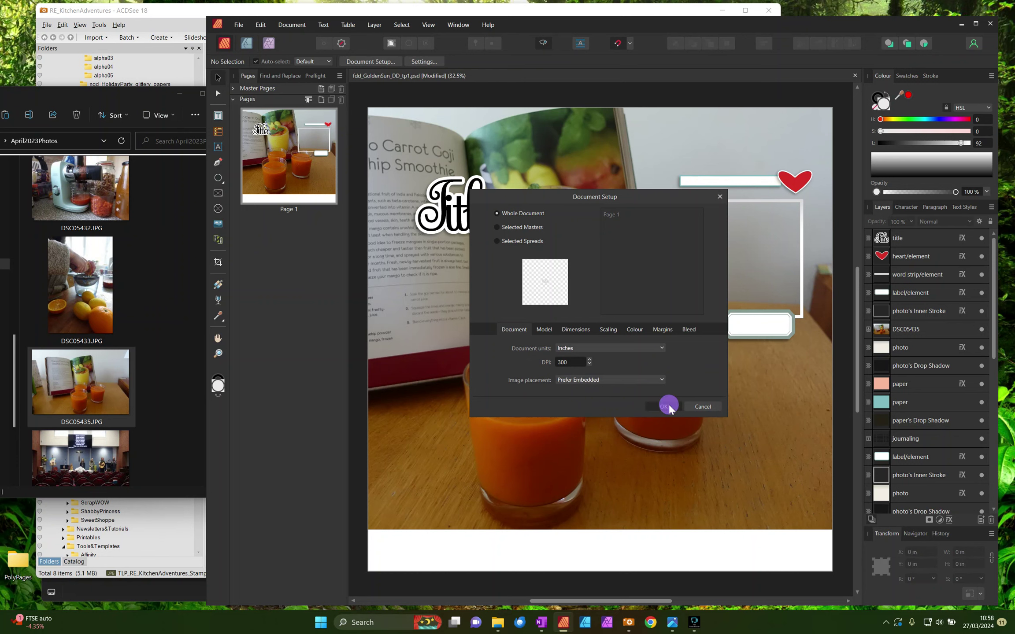
left_click(670, 406)
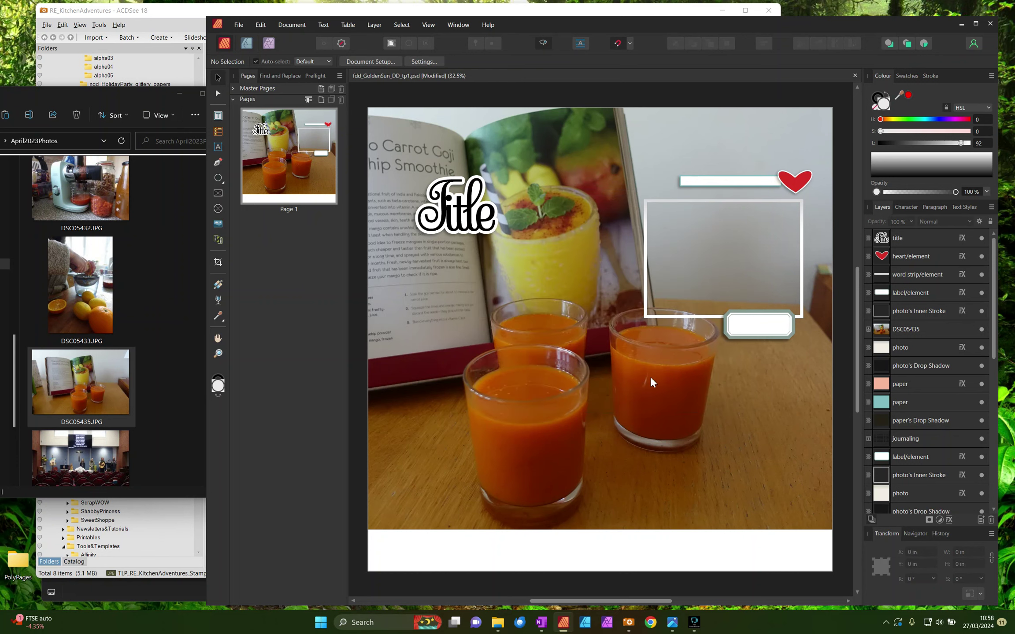
Step: Resize the smoothie photo to a 4 in height with proportions locked
left_click(768, 427)
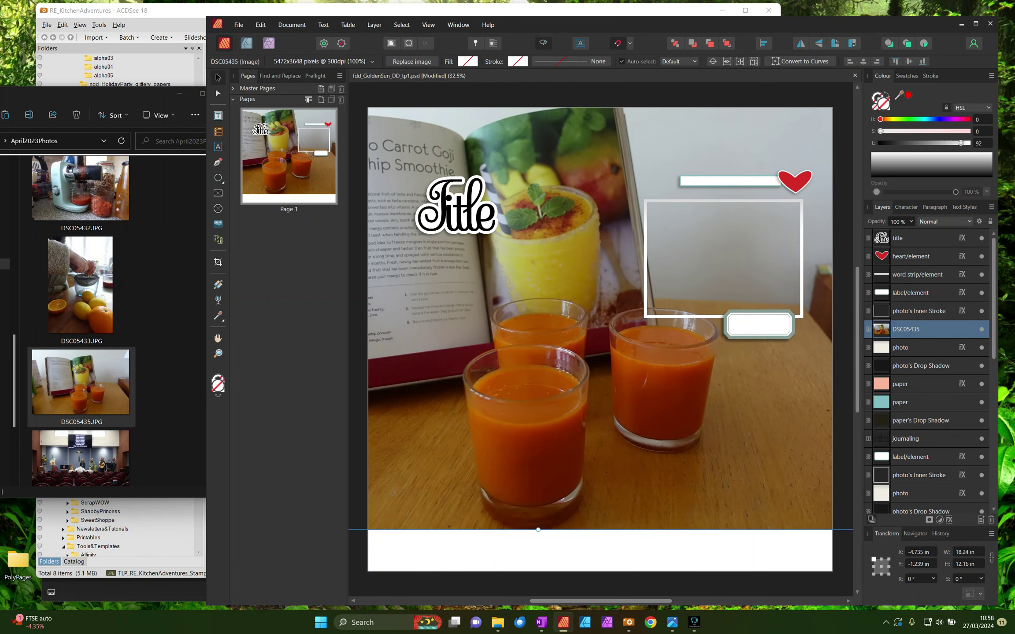
left_click(993, 559)
left_click(969, 564)
type("4")
key("Return")
Step: Fit the smoothie photo into the large top-right frame and clip it inside
left_click_drag(389, 171, 802, 297)
left_click_drag(600, 347, 644, 316)
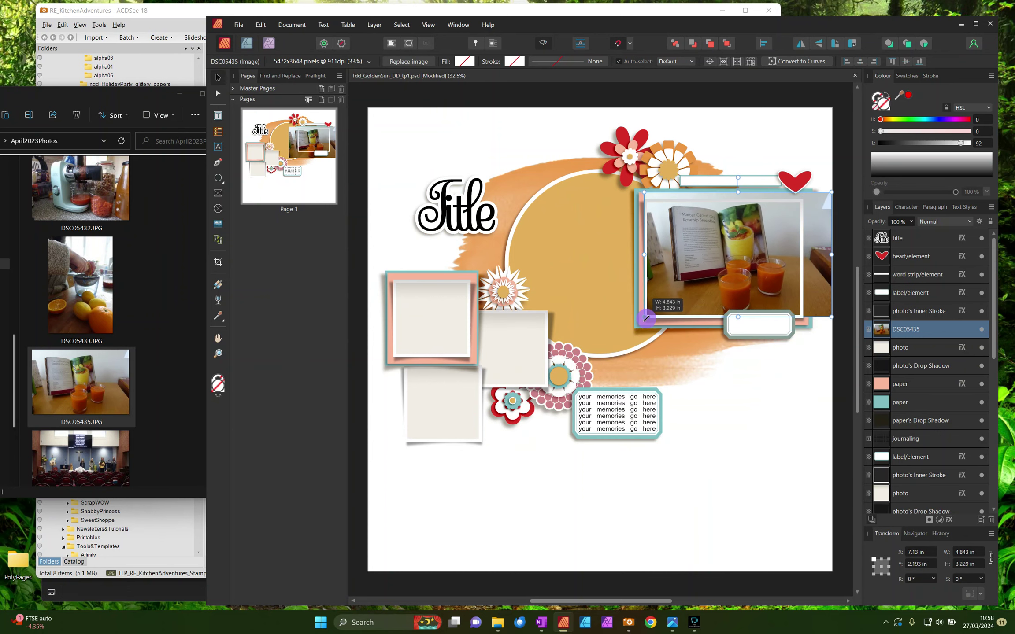
left_click_drag(718, 274, 697, 274)
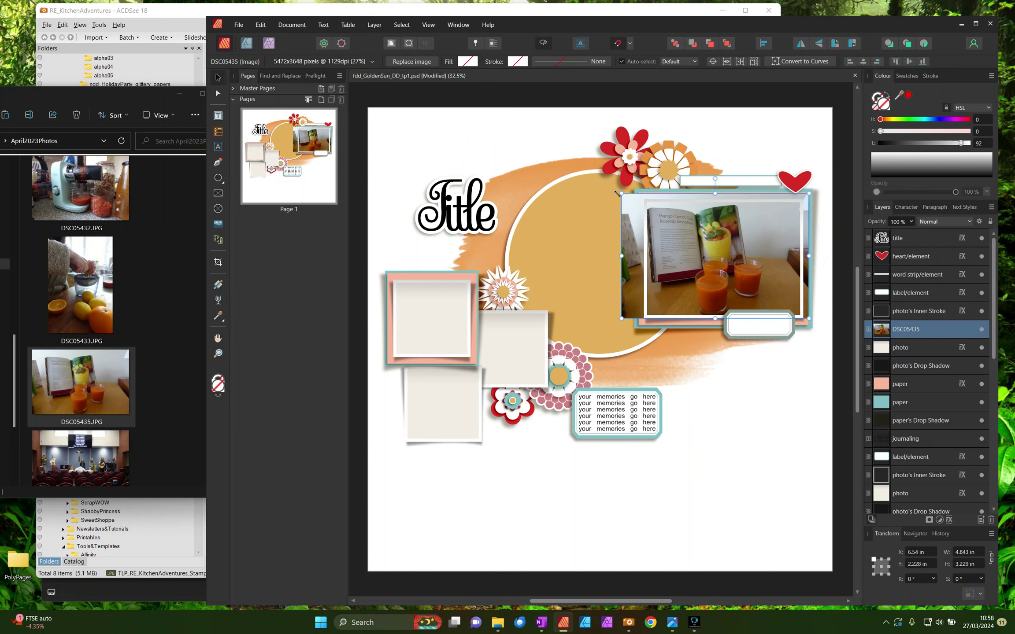
left_click_drag(621, 193, 626, 196)
left_click_drag(906, 329, 901, 348)
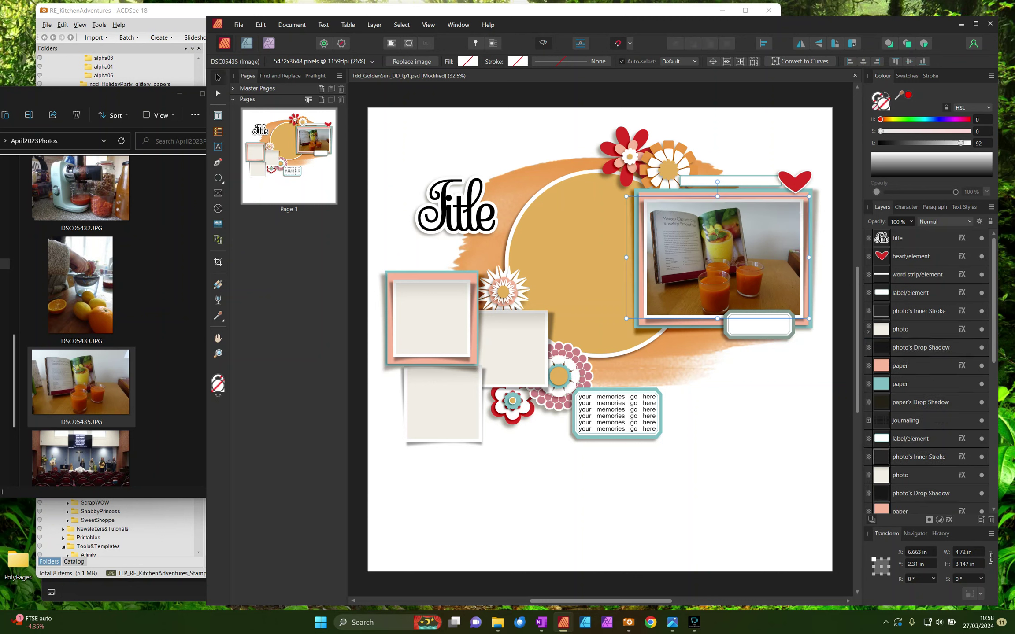
left_click(530, 348)
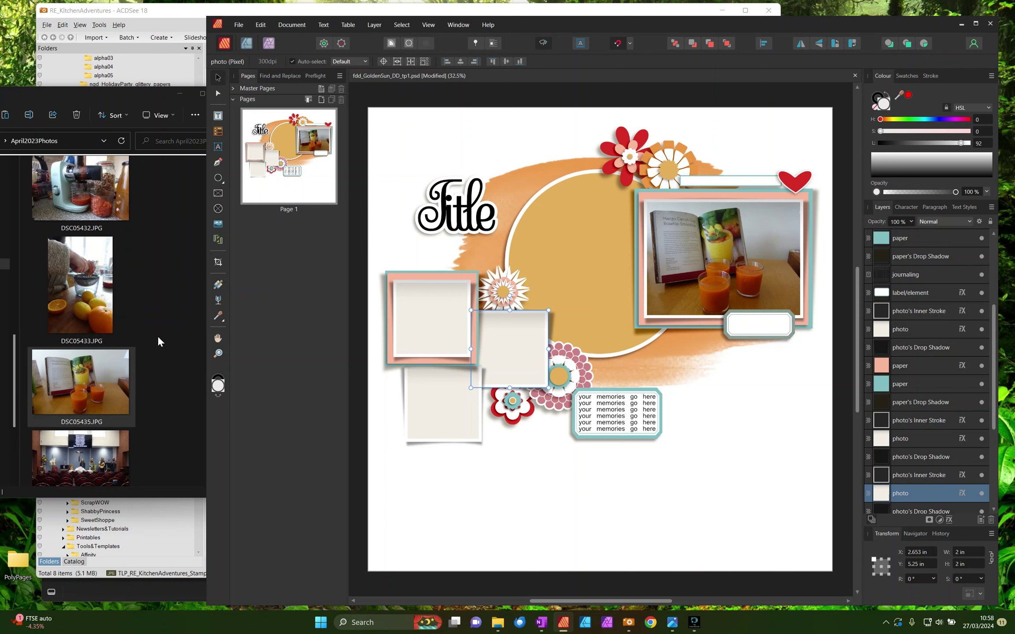
Step: Add juicer photo DSC05432 over the middle frame and shrink it slightly
left_click(84, 194)
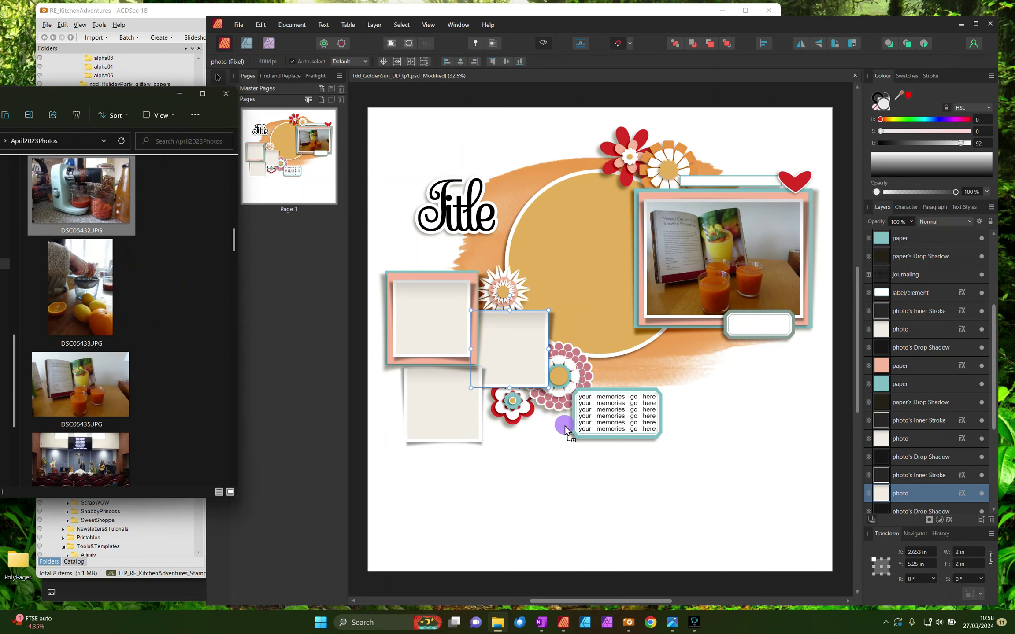
left_click_drag(528, 328, 474, 294)
left_click_drag(398, 244, 507, 327)
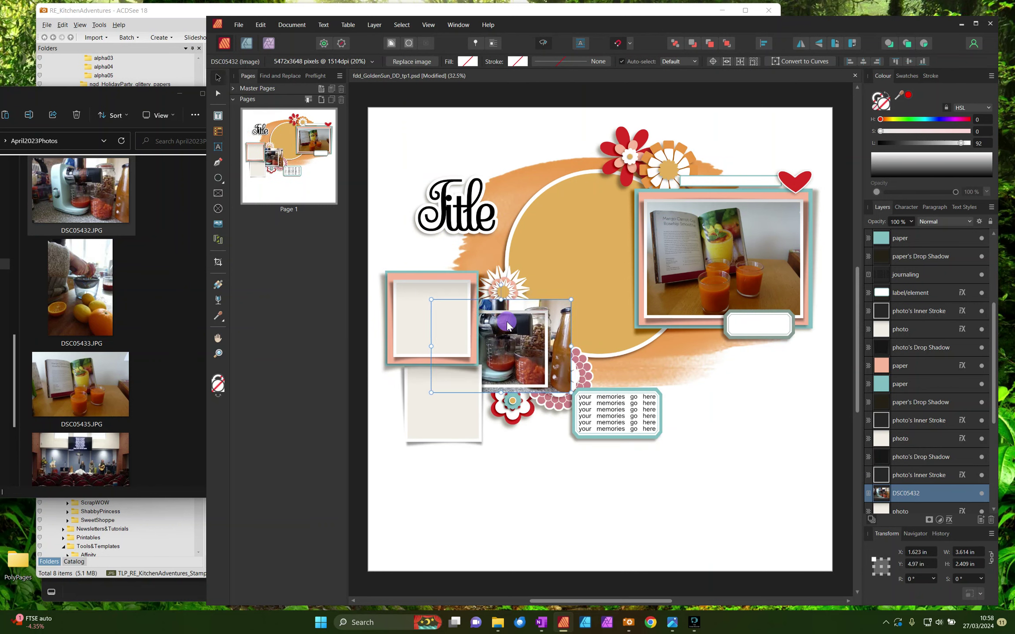
left_click_drag(567, 389, 562, 386)
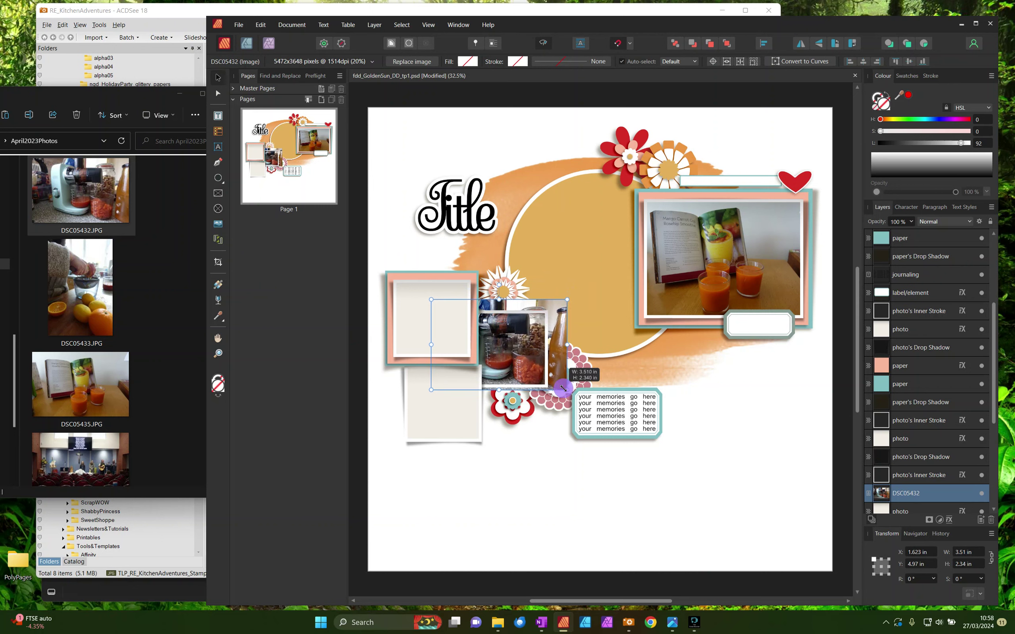
scroll(906, 490, "down", 2)
left_click_drag(892, 454, 899, 457)
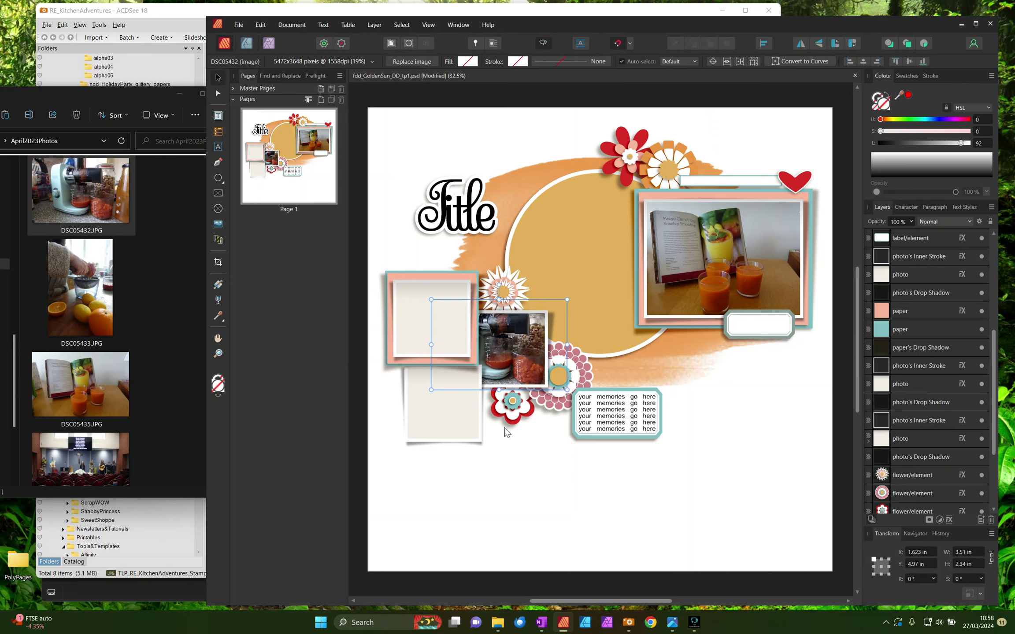
Step: Add citrus photo DSC05433 to the page at a 5 in height
left_click(448, 421)
left_click(73, 286)
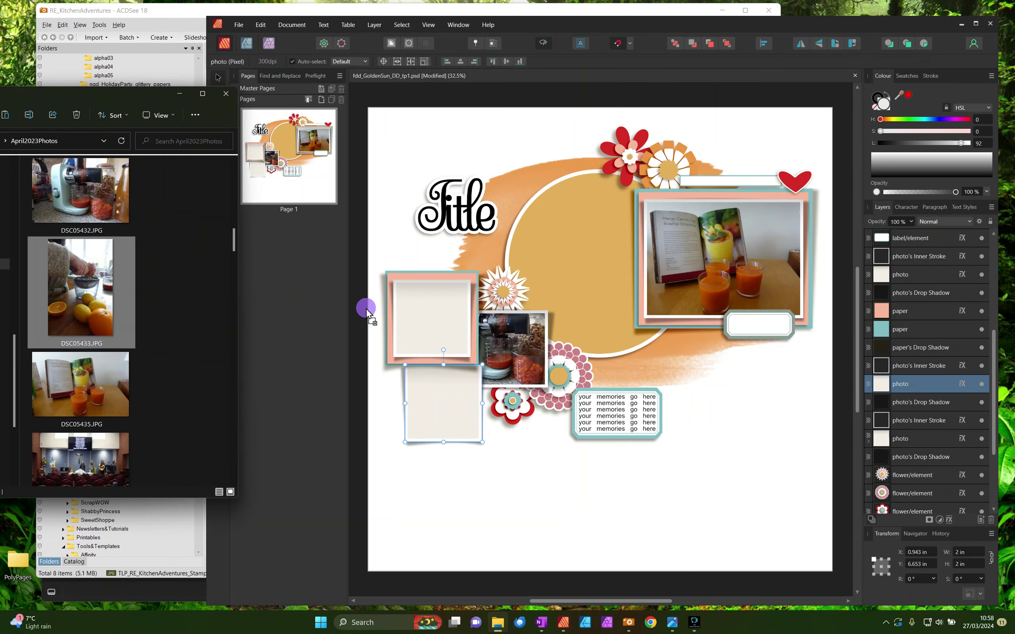
left_click_drag(580, 446, 580, 446)
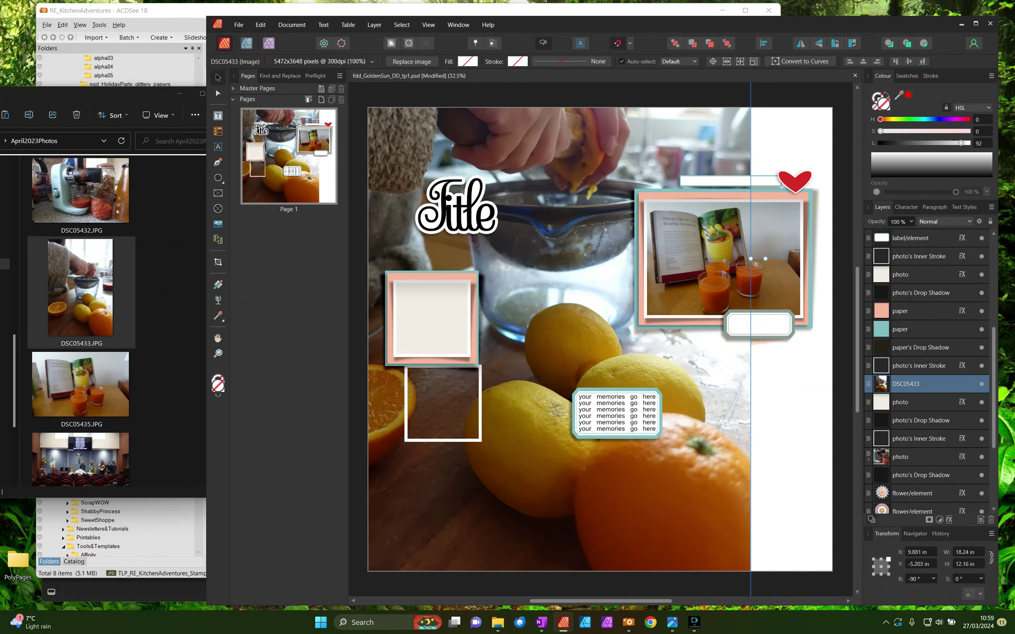
left_click(979, 564)
type("5")
key("Return")
Step: Move DSC05433 to the lower-left and shrink it to fit that frame
left_click(654, 127)
left_click_drag(653, 127, 492, 380)
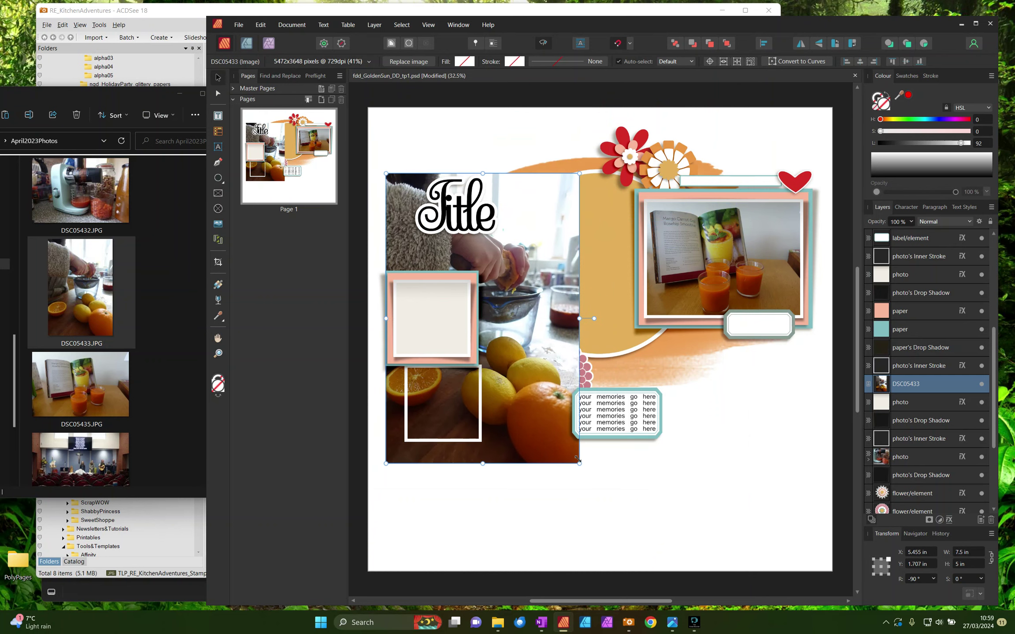
left_click_drag(580, 465, 483, 318)
left_click_drag(431, 276, 444, 430)
left_click_drag(486, 476, 482, 464)
left_click_drag(391, 465, 396, 454)
Step: Fine-tune the orange-juicing photo's size and clip it into the lower-left frame
left_click(445, 413)
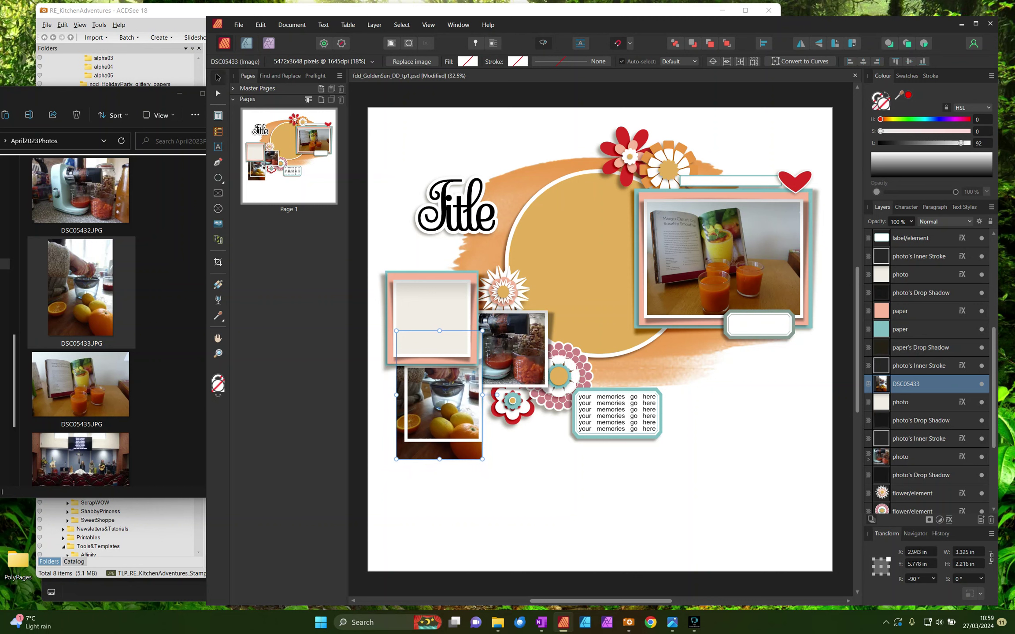
left_click_drag(445, 413, 445, 419)
left_click_drag(903, 391, 908, 404)
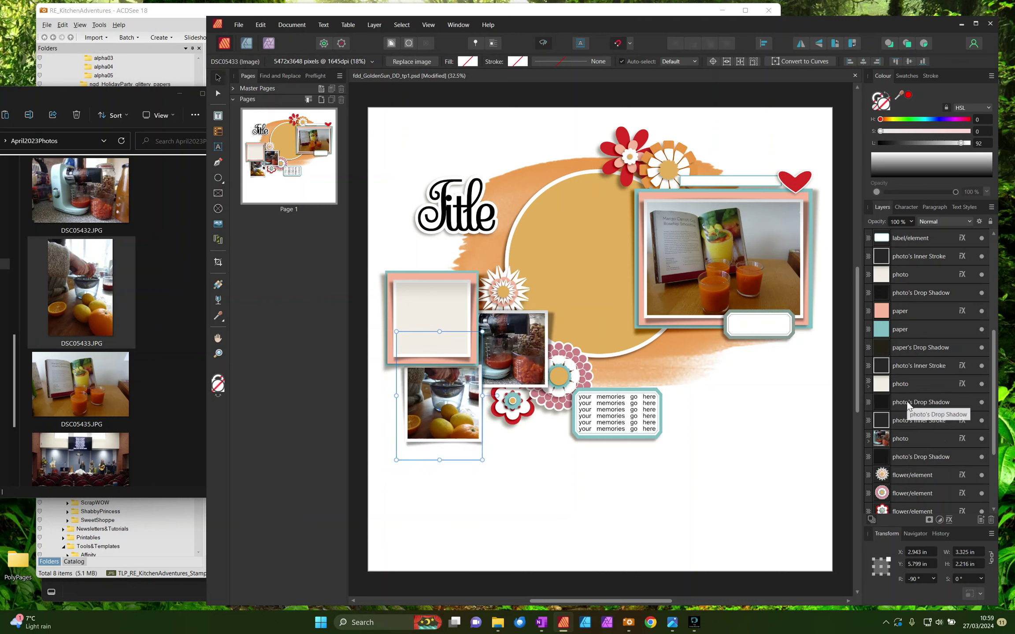
left_click(815, 402)
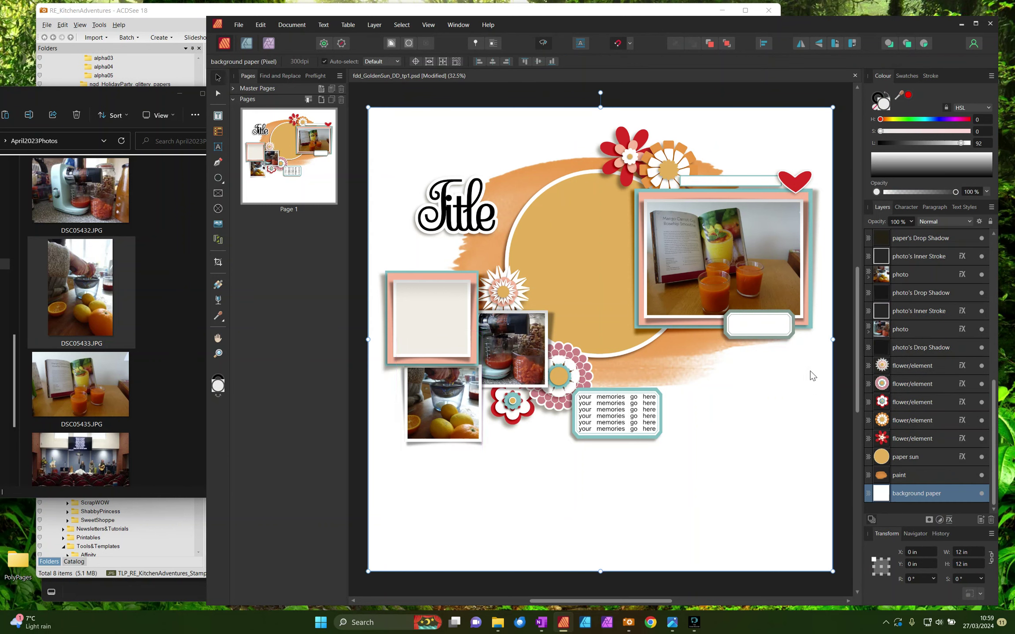
Step: Add a centred 'Winter Smoothies' credit caption in a text frame on the label
left_click(696, 228)
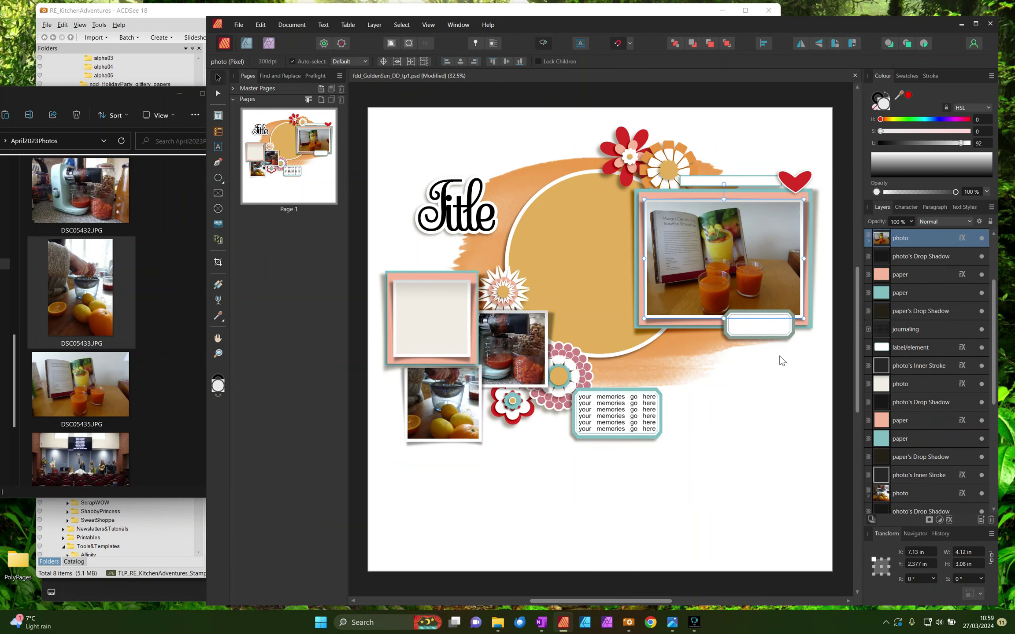
left_click(754, 326)
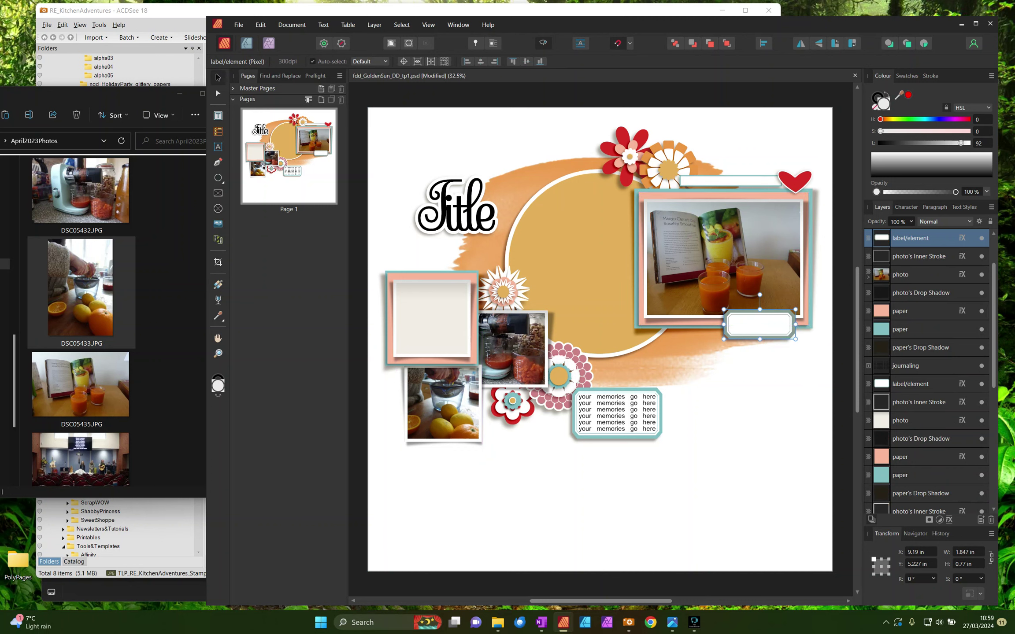
left_click(218, 117)
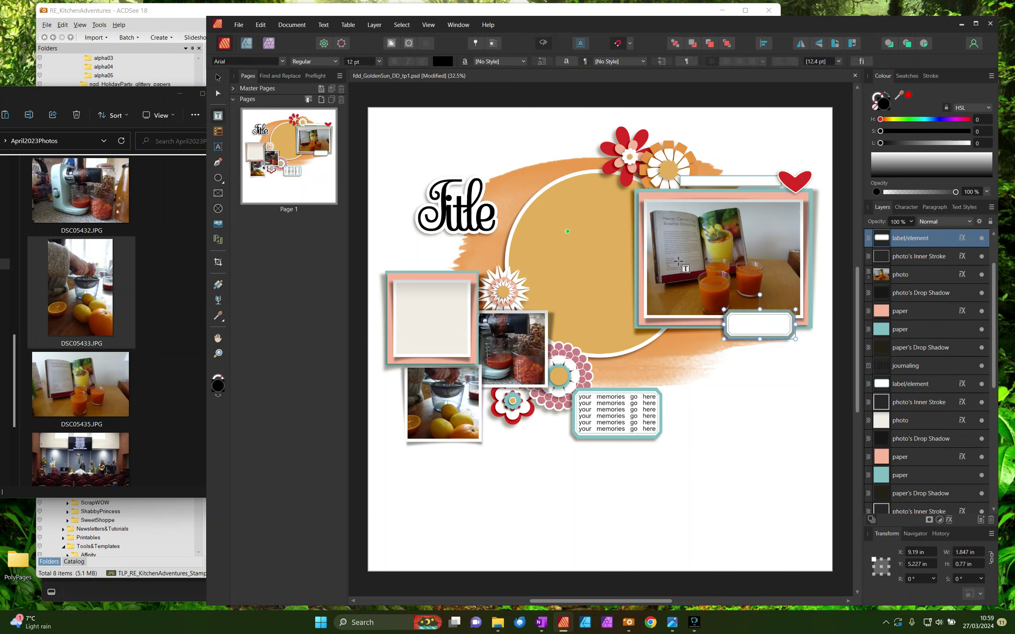
left_click_drag(732, 319, 788, 340)
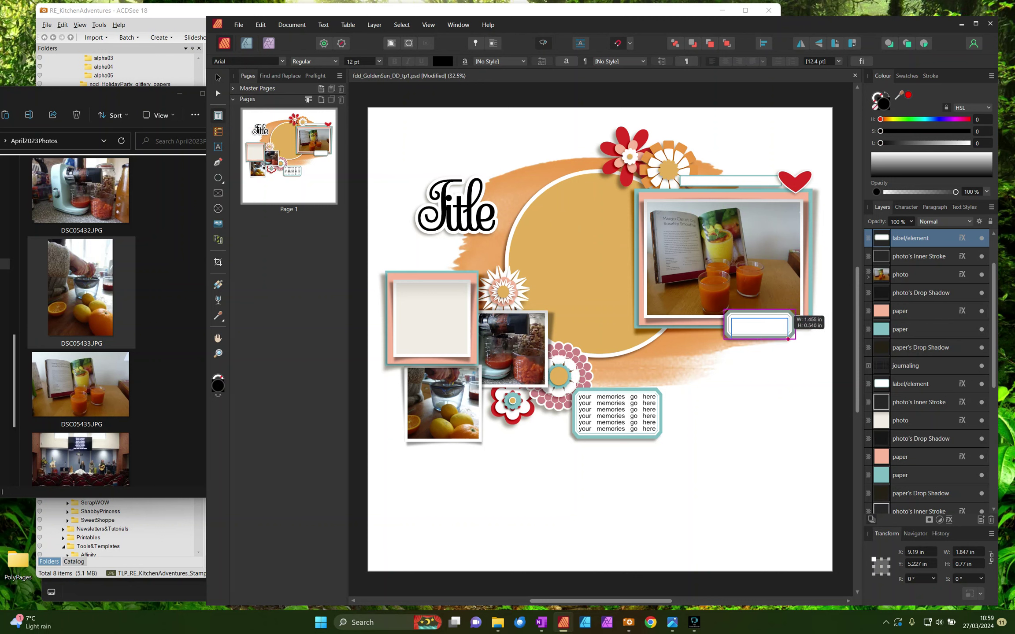
type("Winter Smoothies by Eliq Mar")
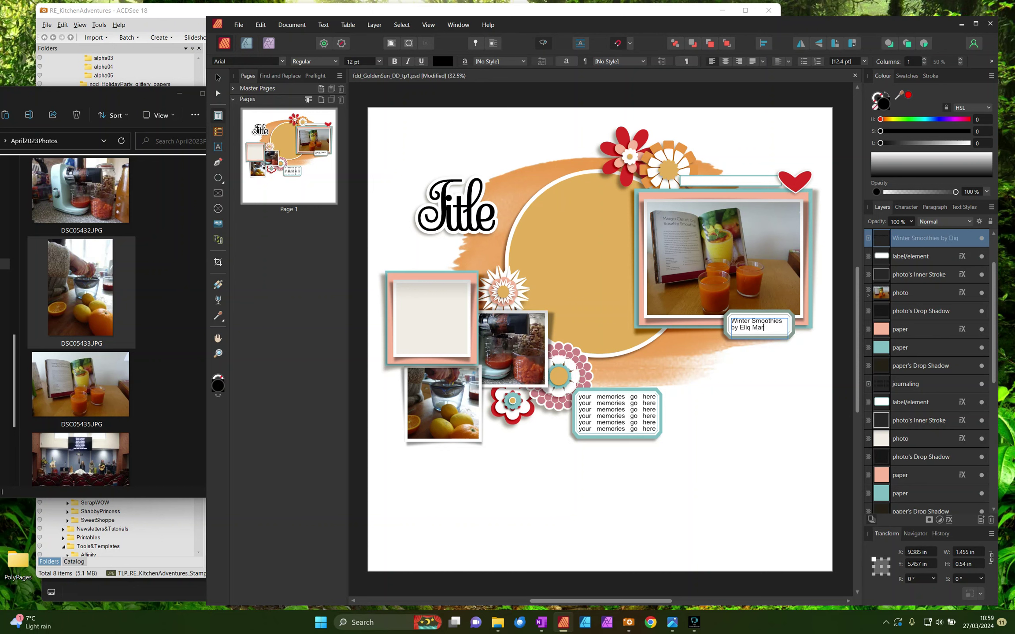
type("anik")
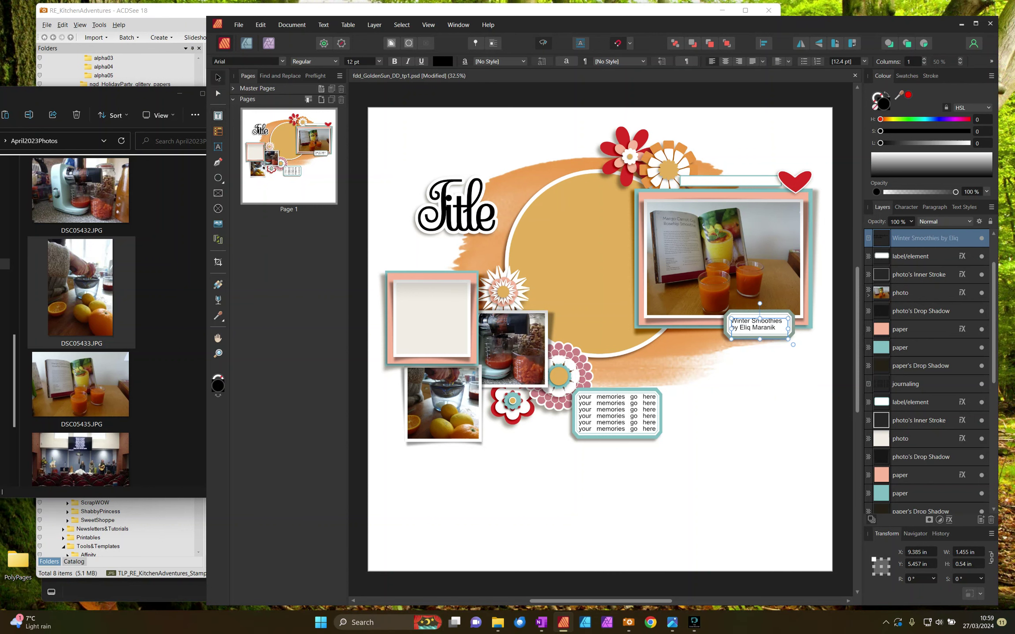
mouse_move(731, 327)
left_mouse_down()
mouse_move(749, 325)
mouse_move(732, 327)
left_mouse_up()
left_click(726, 64)
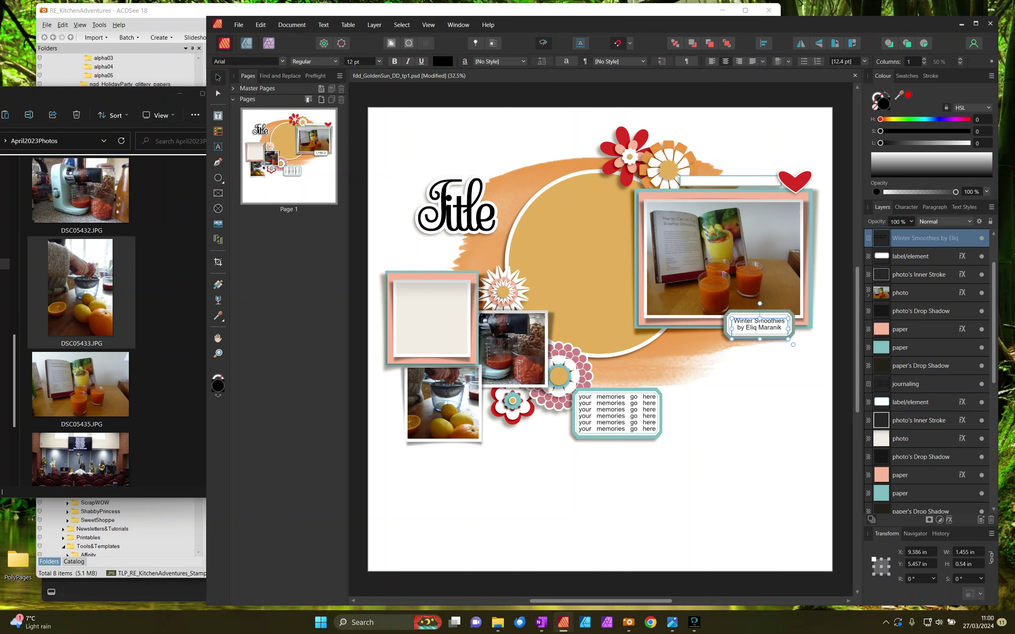
Step: Move the empty left photo layer up so that frame shows the salmon paper
left_click(453, 311)
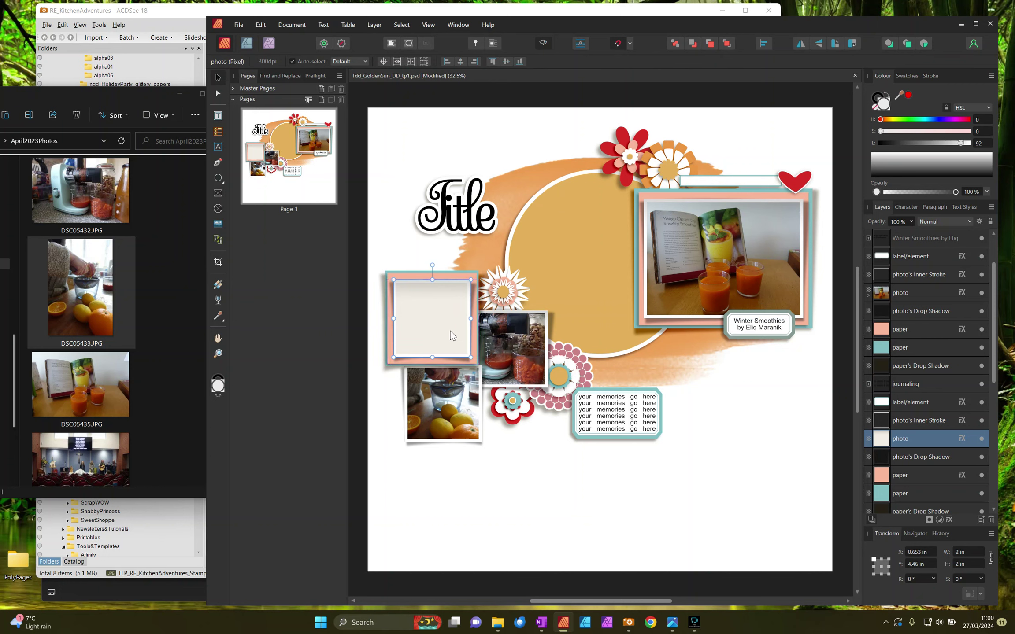
mouse_move(923, 445)
left_mouse_down()
mouse_move(911, 421)
mouse_move(898, 431)
mouse_move(897, 419)
left_mouse_up()
left_click(693, 364)
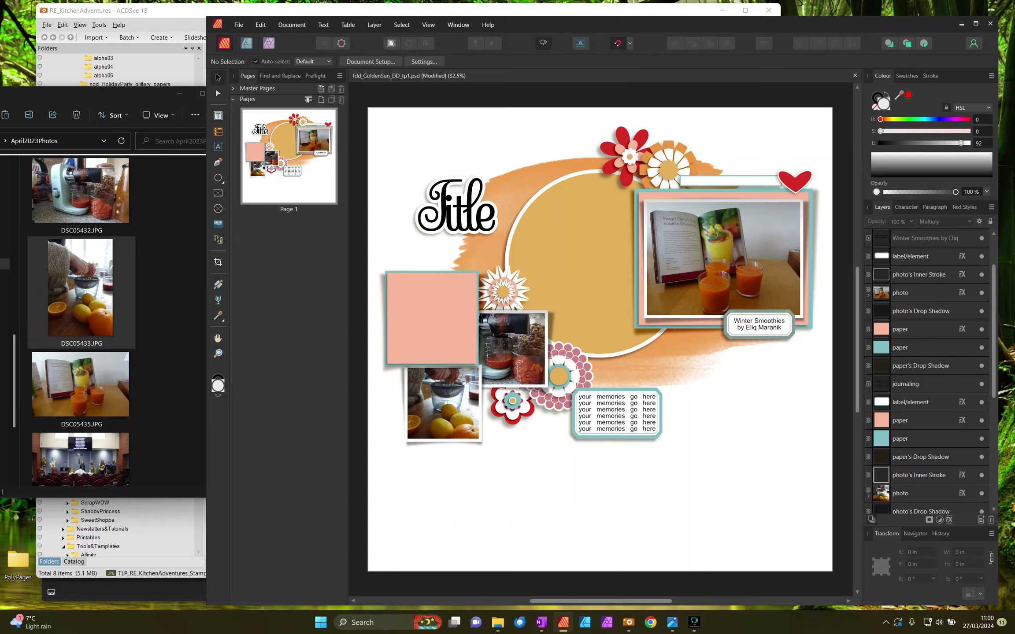
left_click(178, 13)
Step: Preview Card01 in the Cards folder and drag Card01_4x4 onto the scrapbook page
double_click(286, 180)
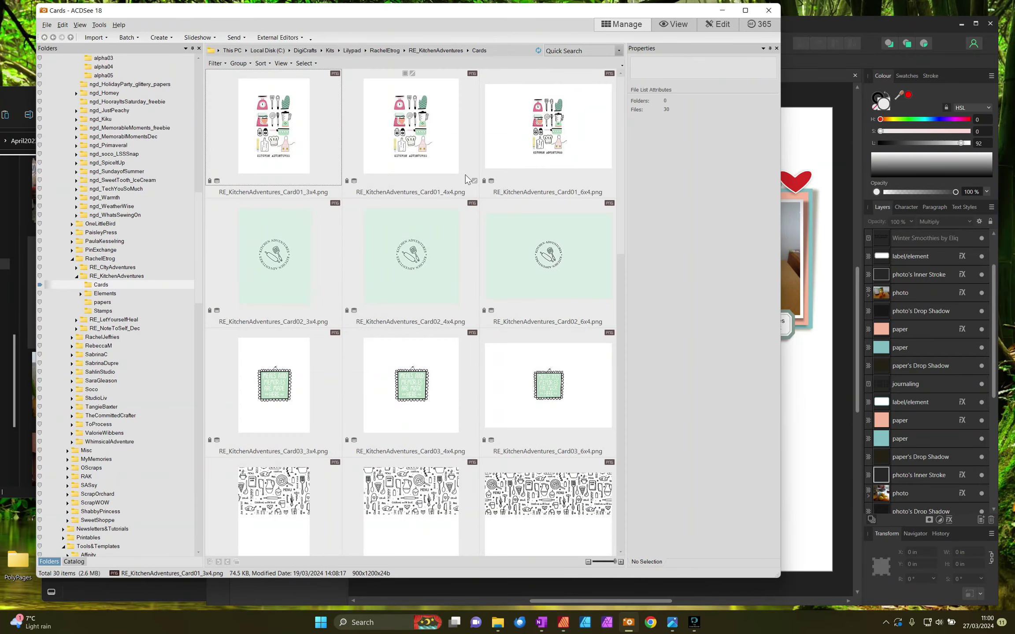
double_click(278, 127)
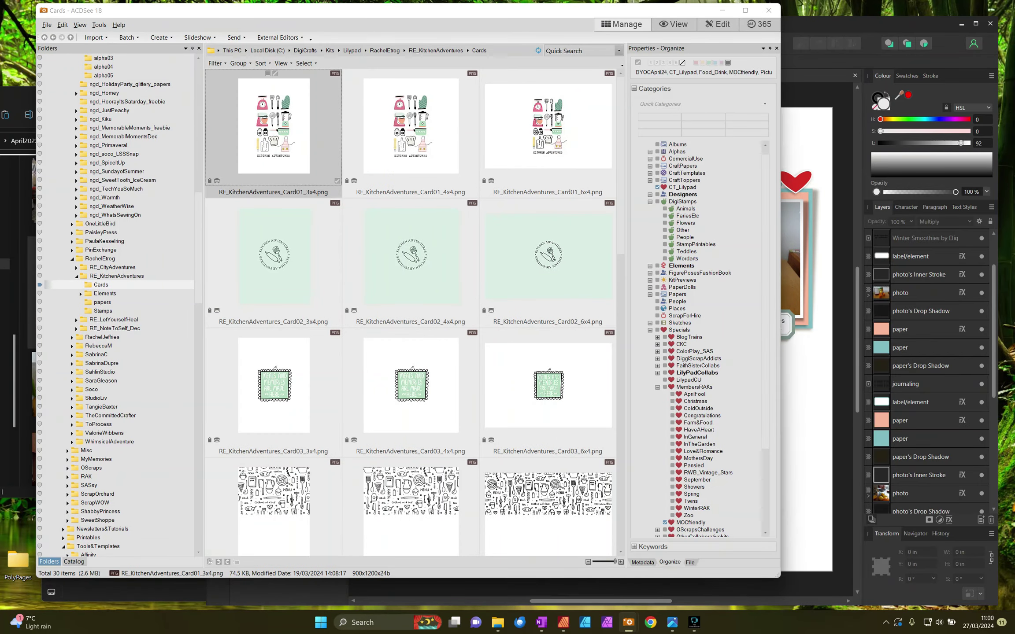
left_click(78, 543)
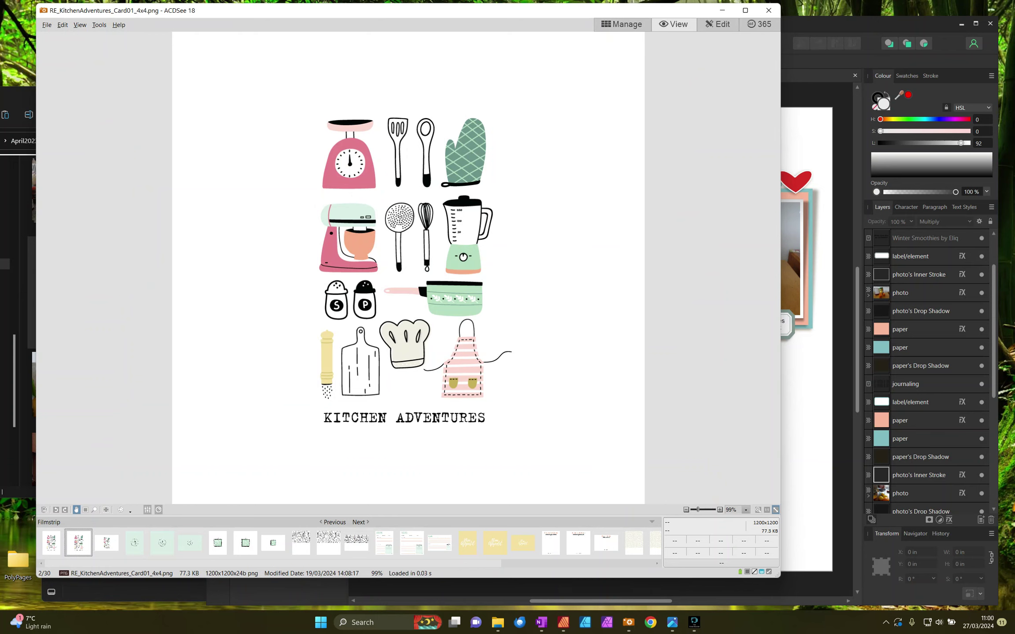
left_click(637, 23)
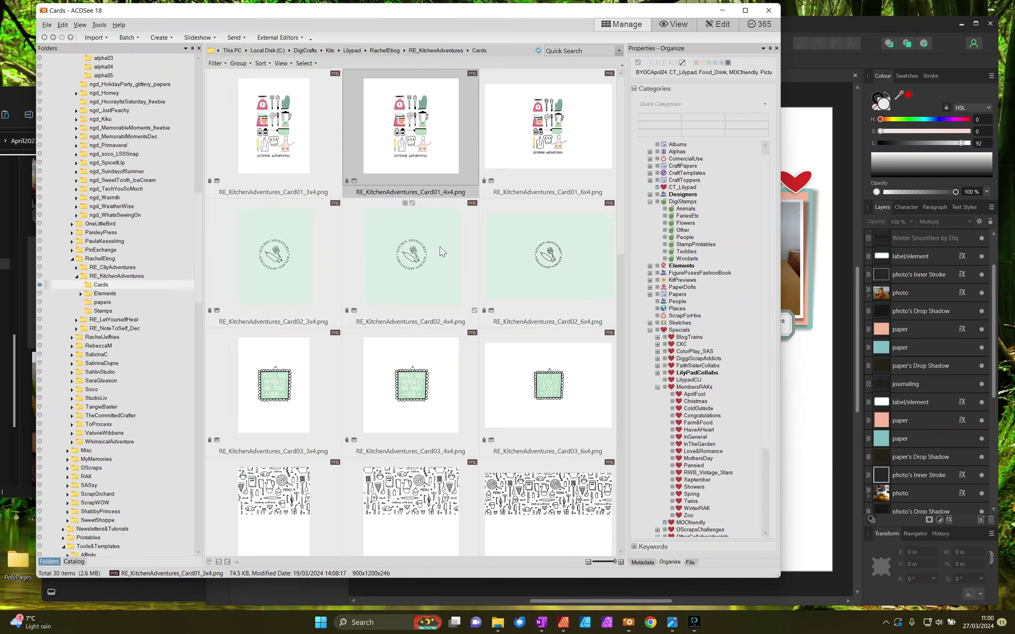
left_click_drag(417, 152, 444, 352)
Step: Scale the Card01_4x4 card to about 2.8 in and clip it into the left teal frame
left_click_drag(523, 417, 476, 370)
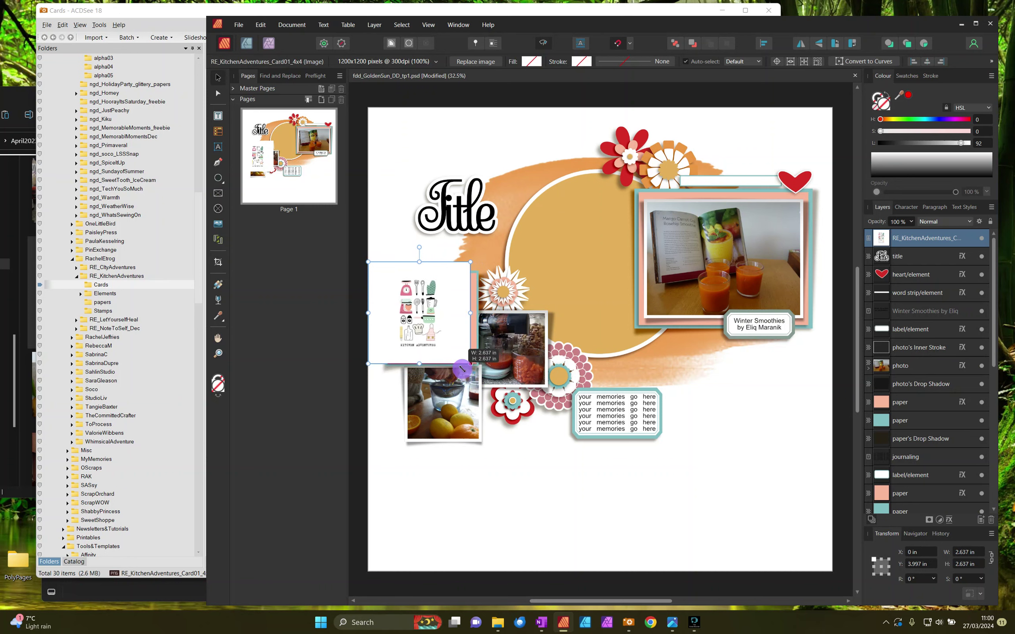
mouse_move(447, 331)
left_mouse_down()
mouse_move(467, 344)
mouse_move(457, 333)
left_mouse_up()
left_click_drag(903, 240, 901, 421)
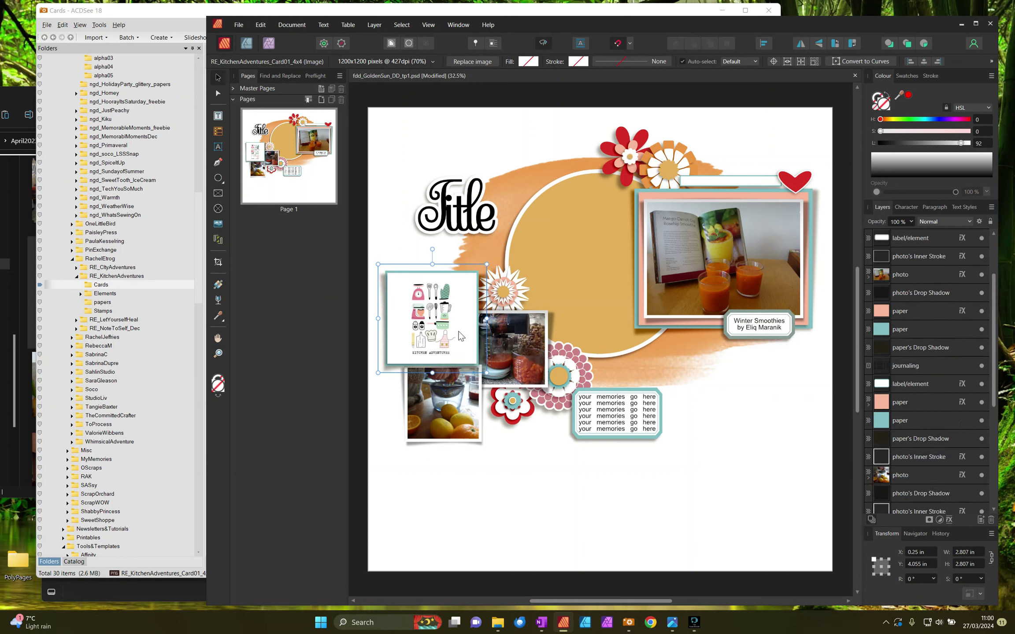
left_click_drag(460, 328, 459, 332)
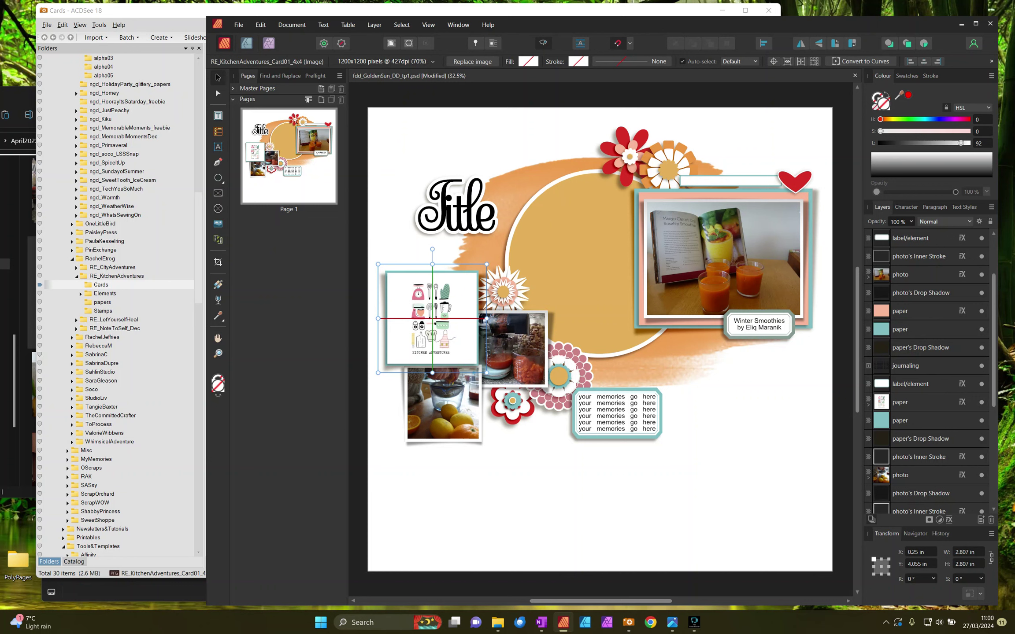
left_click_drag(458, 333, 458, 332)
left_click(766, 481)
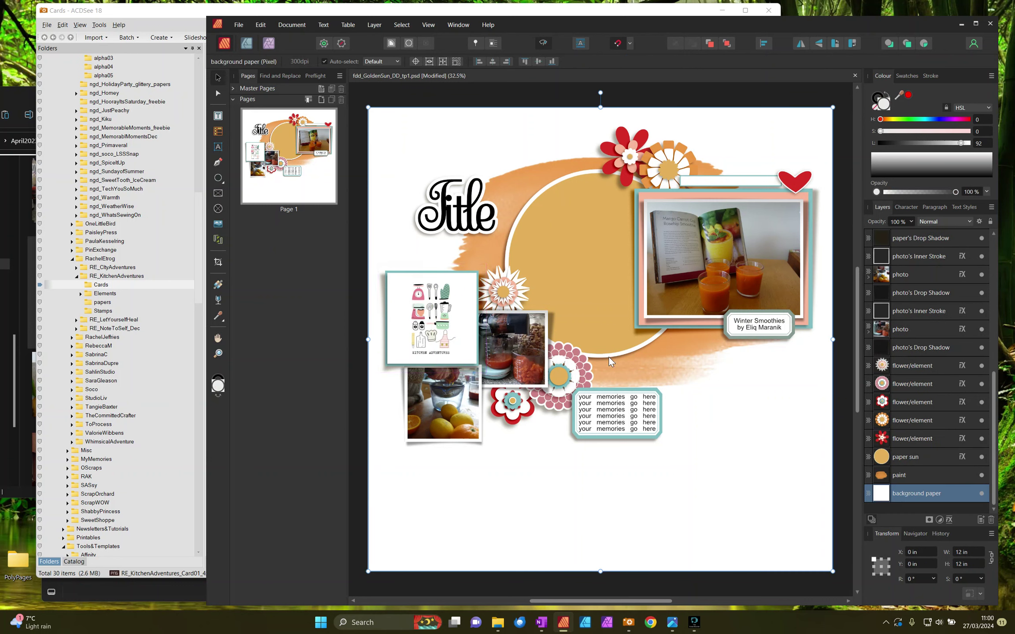
left_click(682, 97)
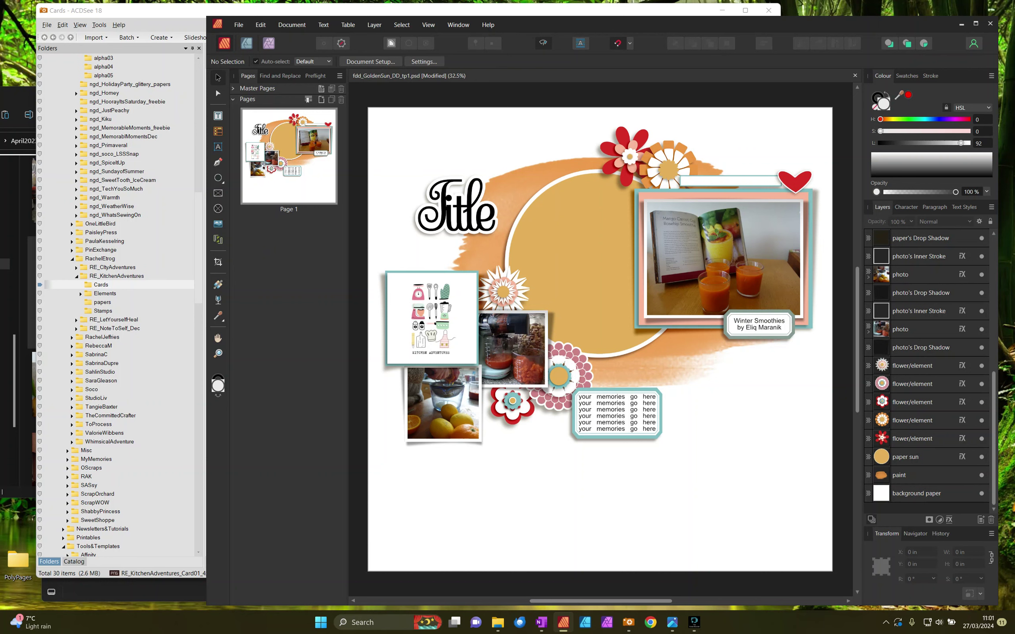
left_click(572, 211)
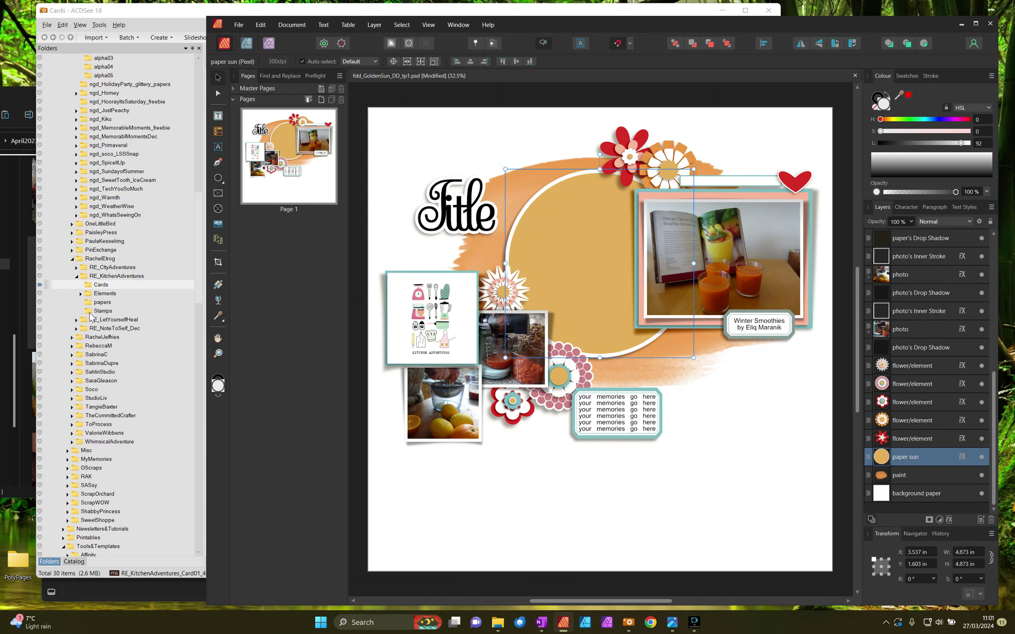
Step: Place Paper08 at the page's top-left corner and clip it into the gold sun circle
left_click(102, 302)
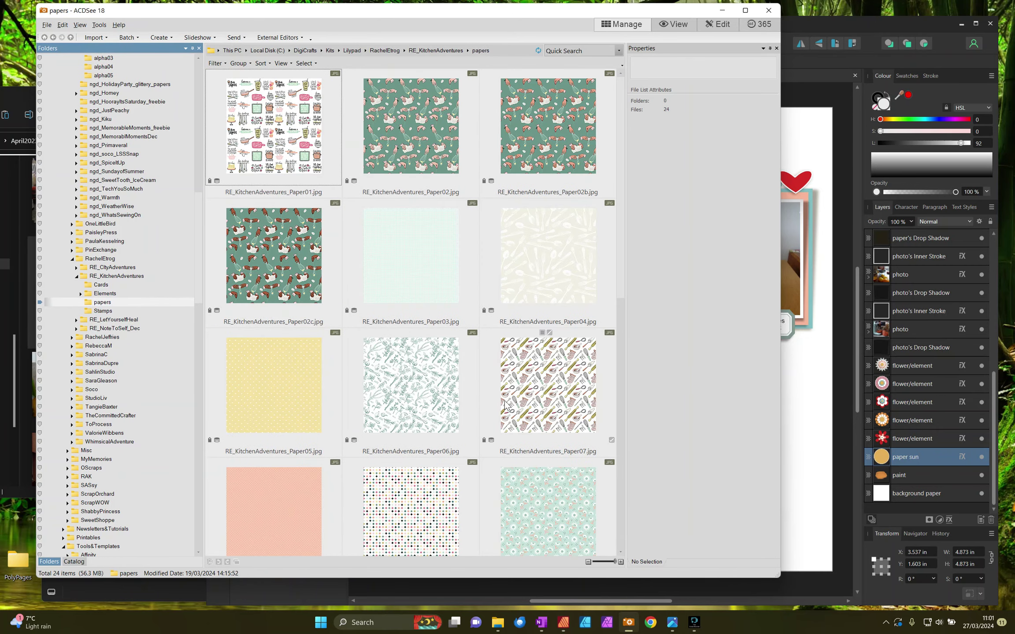
scroll(269, 380, "down", 1)
left_click(252, 397)
left_click_drag(269, 366, 816, 467)
left_click_drag(633, 389, 588, 384)
left_click_drag(882, 459, 881, 475)
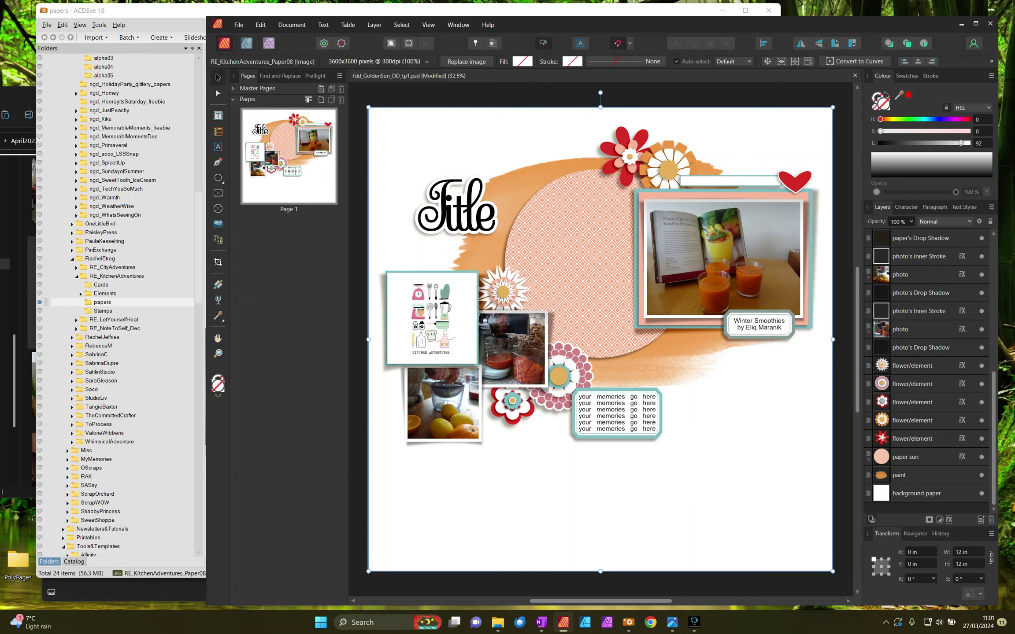
left_click(668, 221)
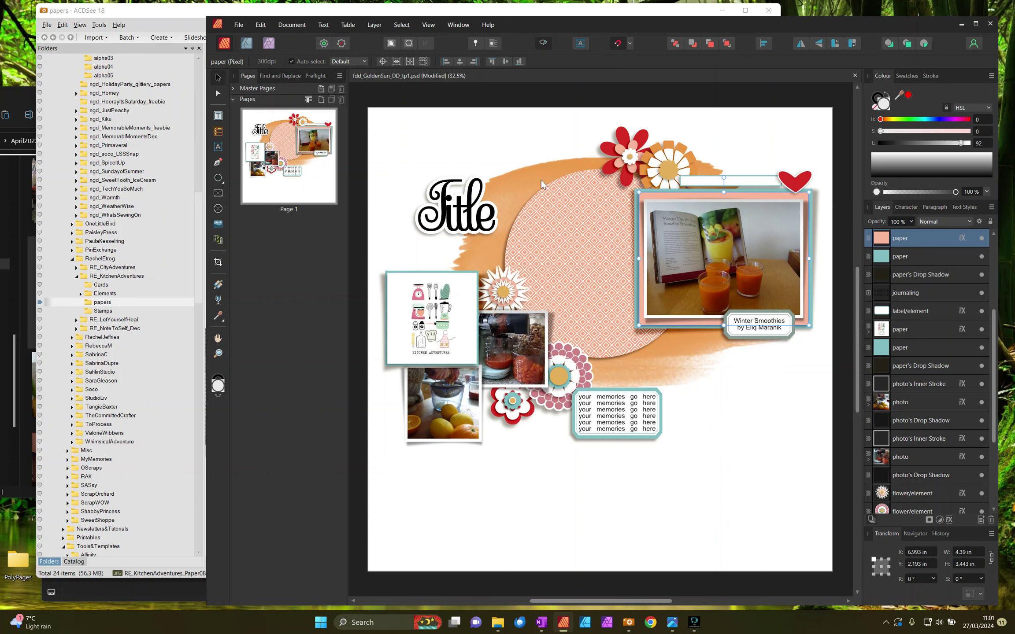
Step: Place SolidPaper10 on the page and move its layer lower in the stack
left_click(184, 18)
scroll(543, 440, "down", 6)
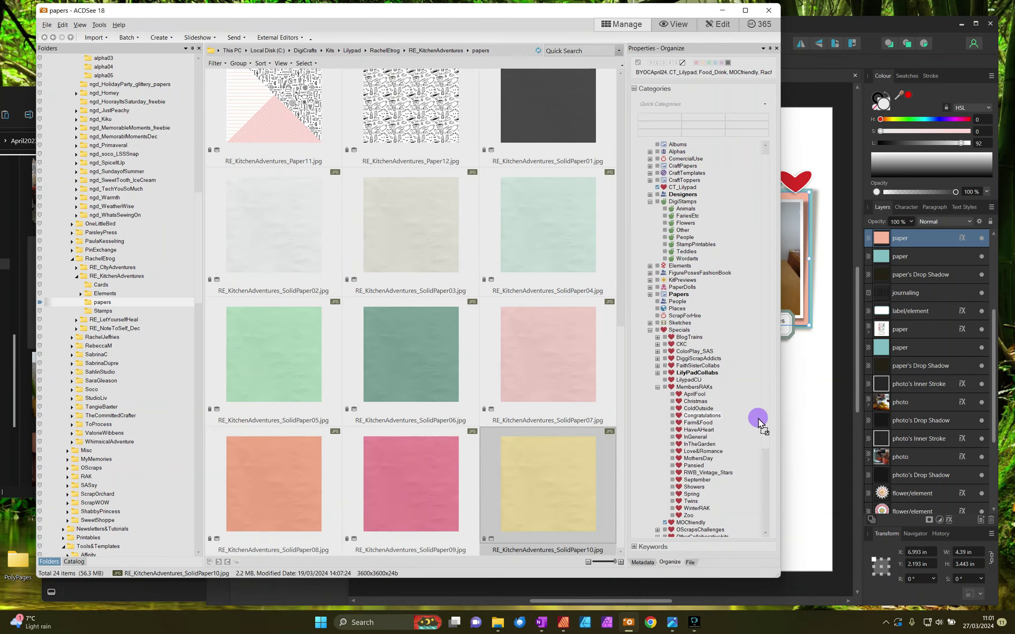
left_click_drag(803, 434, 641, 356)
left_click_drag(893, 239, 912, 313)
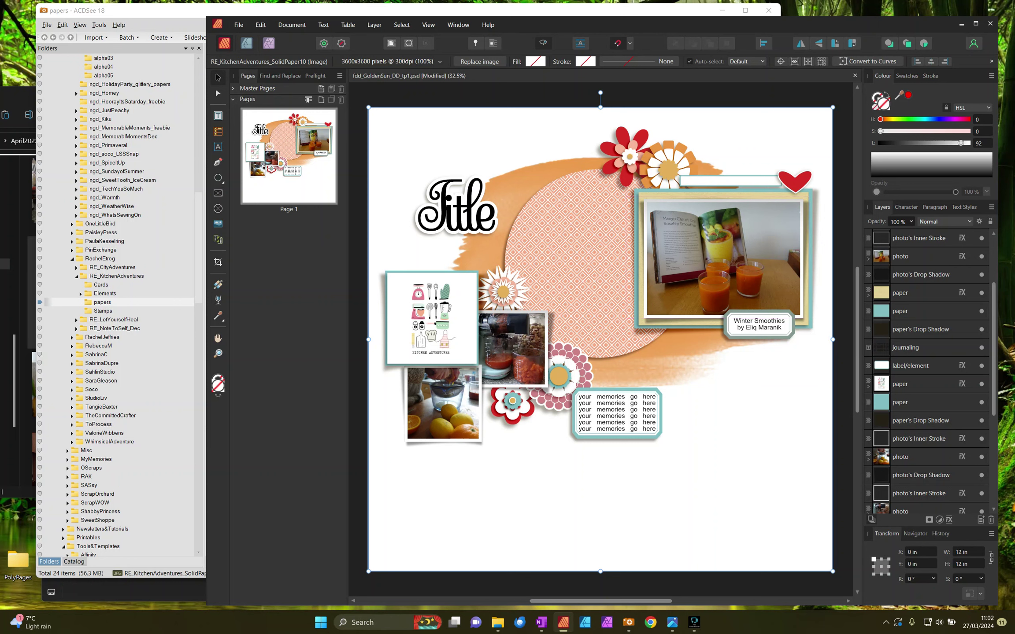
Step: Place the dark SolidPaper01 paper and move its layer lower in the stack
left_click(877, 312)
left_click(885, 235)
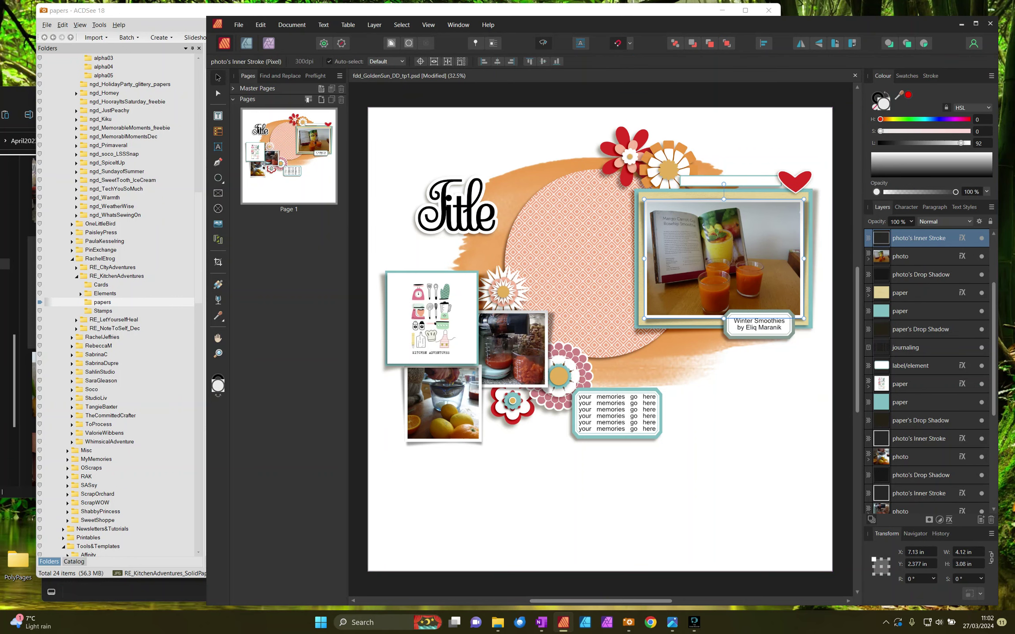
left_click(183, 9)
left_click(548, 107)
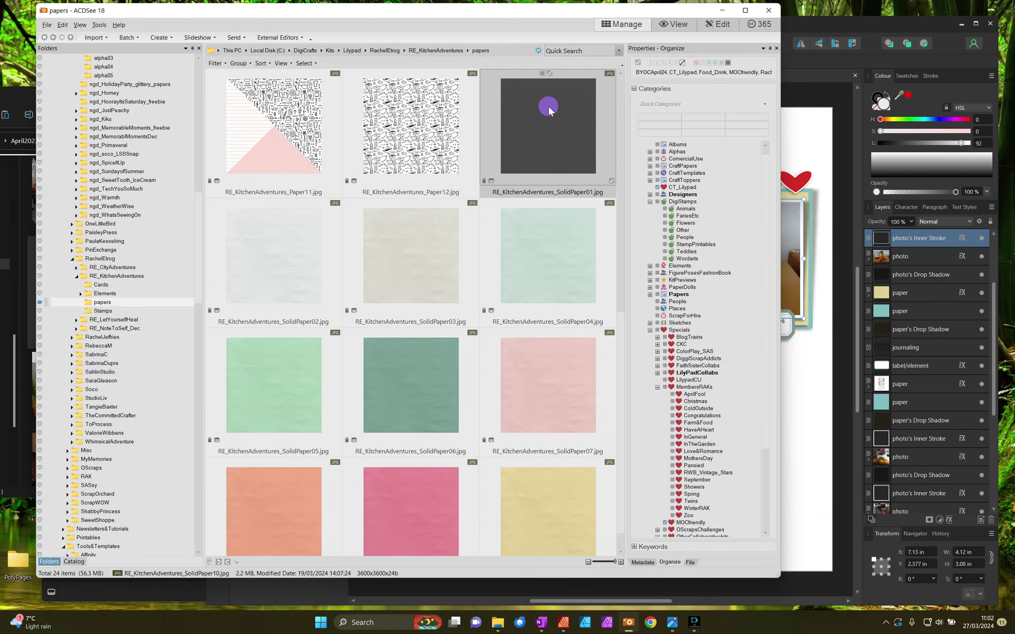
left_click_drag(548, 127, 610, 364)
left_click_drag(881, 239, 917, 313)
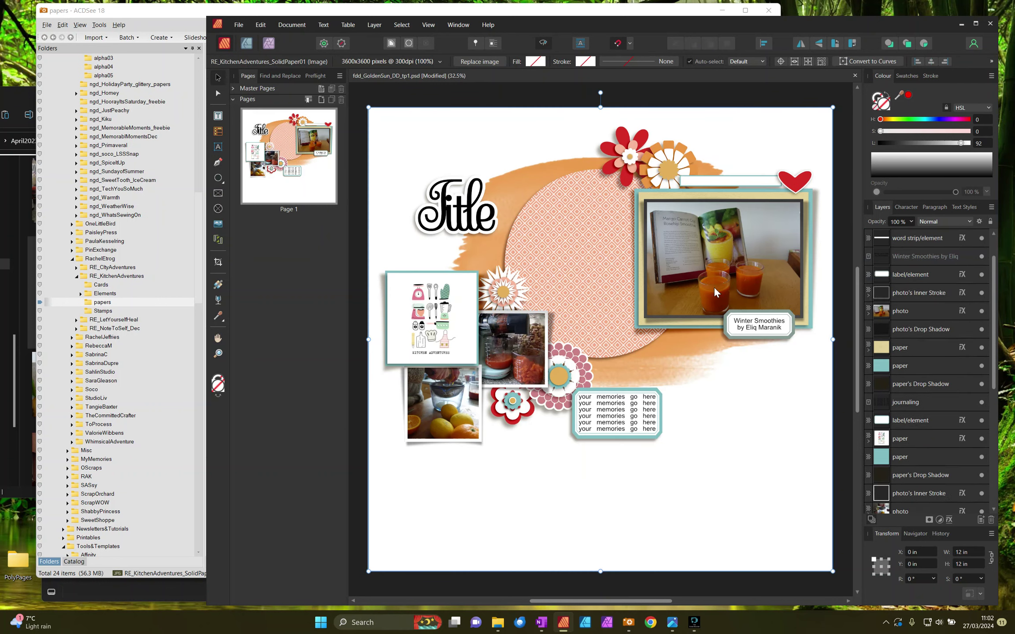
Step: Clip the dark mint SolidPaper06 paper into the teal mat behind the main photo
left_click(880, 358)
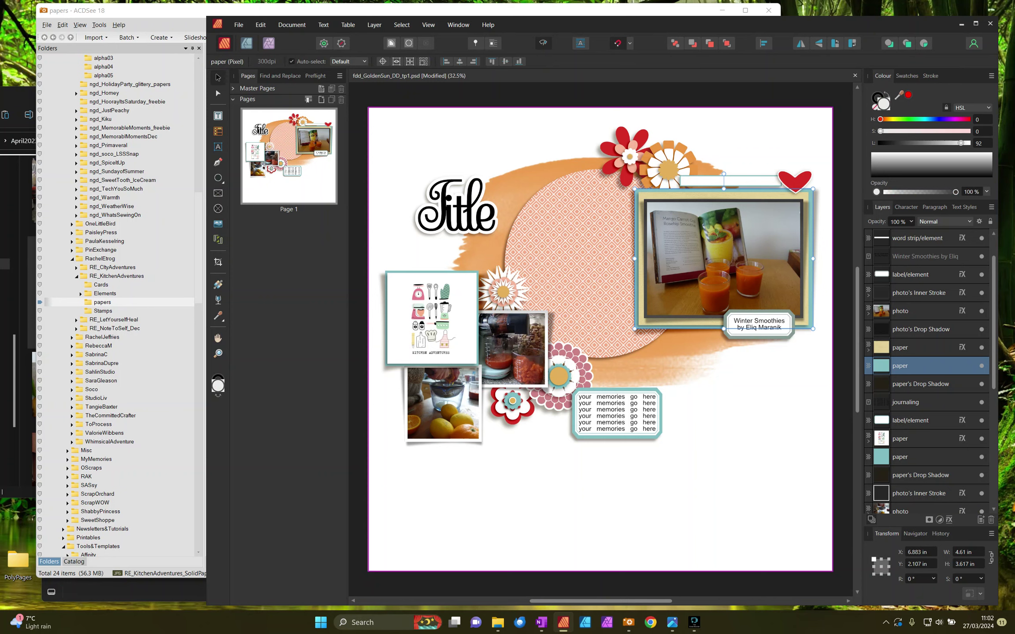
left_click(142, 14)
left_click(389, 376)
left_click_drag(389, 375, 592, 353)
left_click_drag(908, 366, 908, 386)
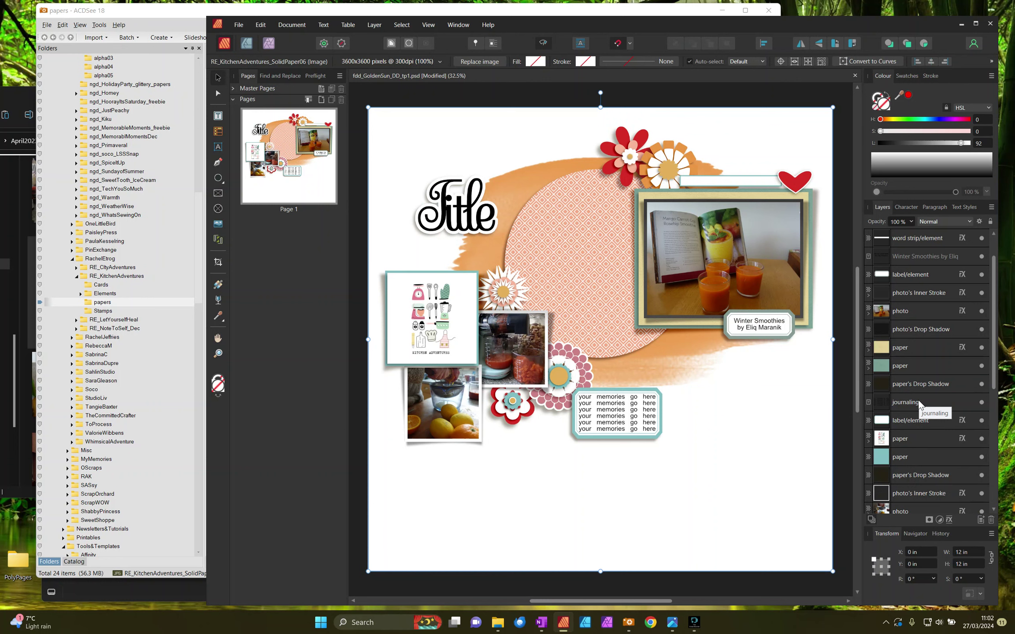
left_click(787, 329)
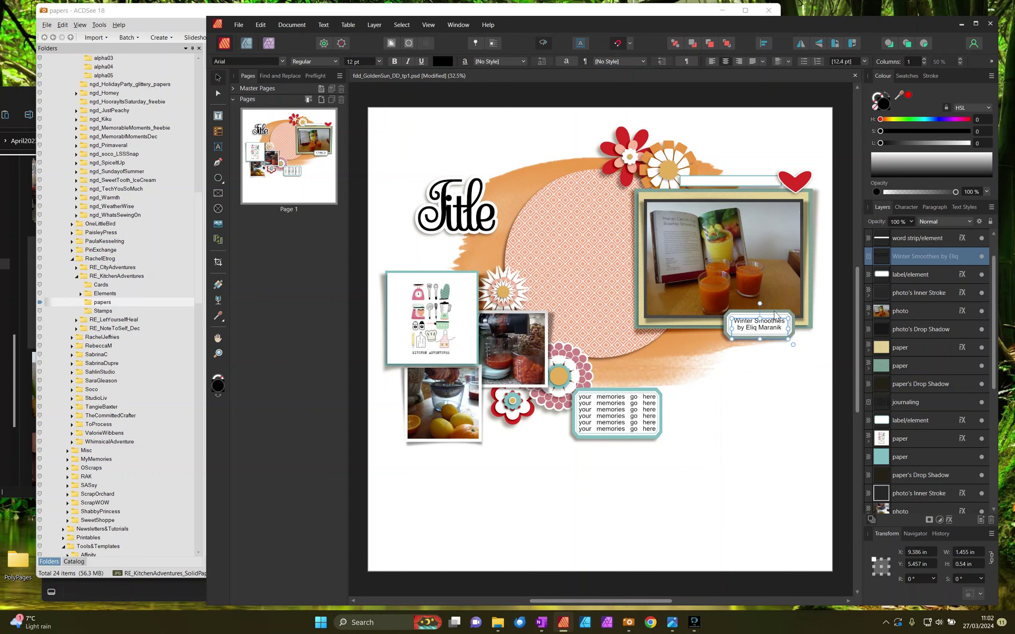
Step: Place the Label19h label beneath the caption text, resized and positioned under it
left_click(105, 293)
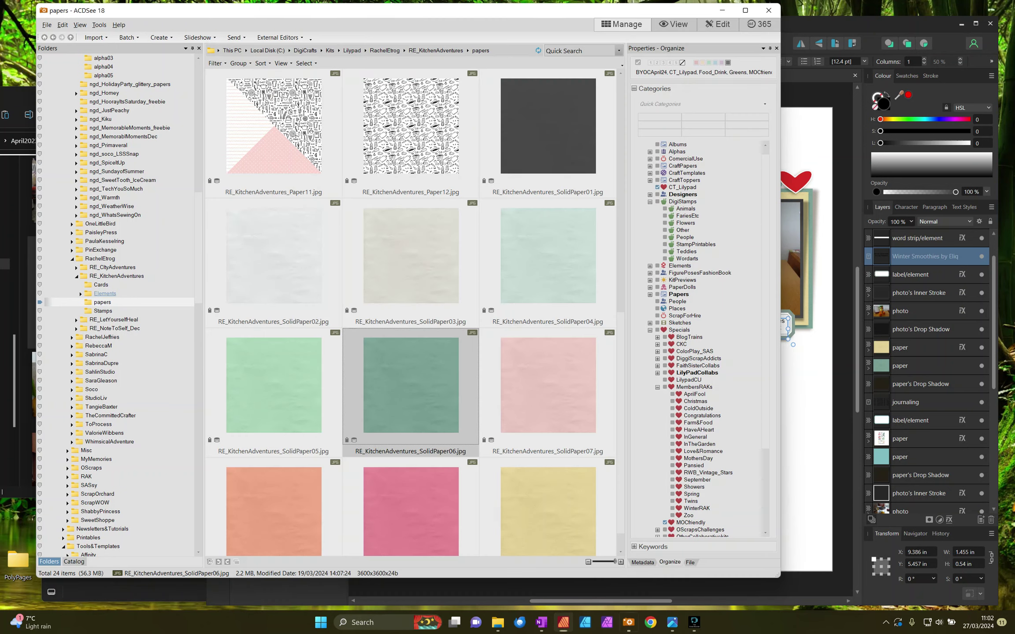
scroll(369, 252, "down", 5)
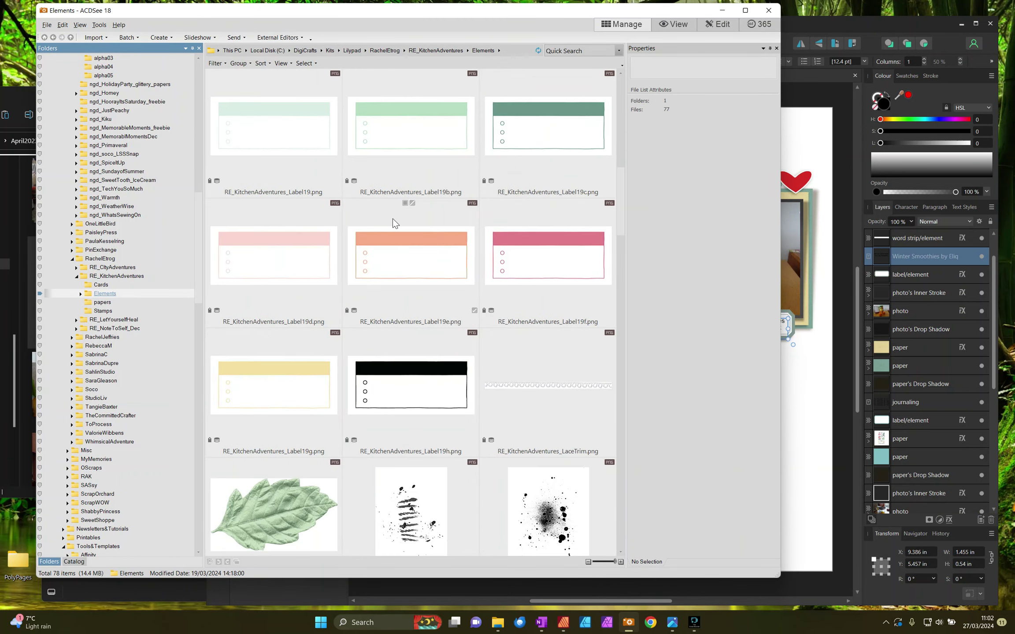
left_click(421, 399)
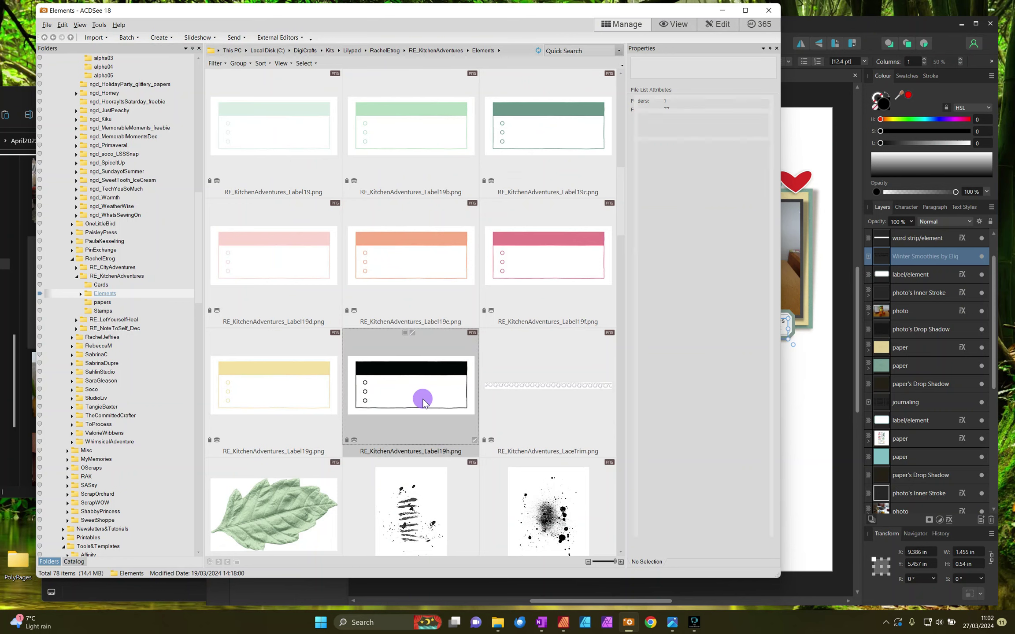
left_click_drag(797, 388, 788, 375)
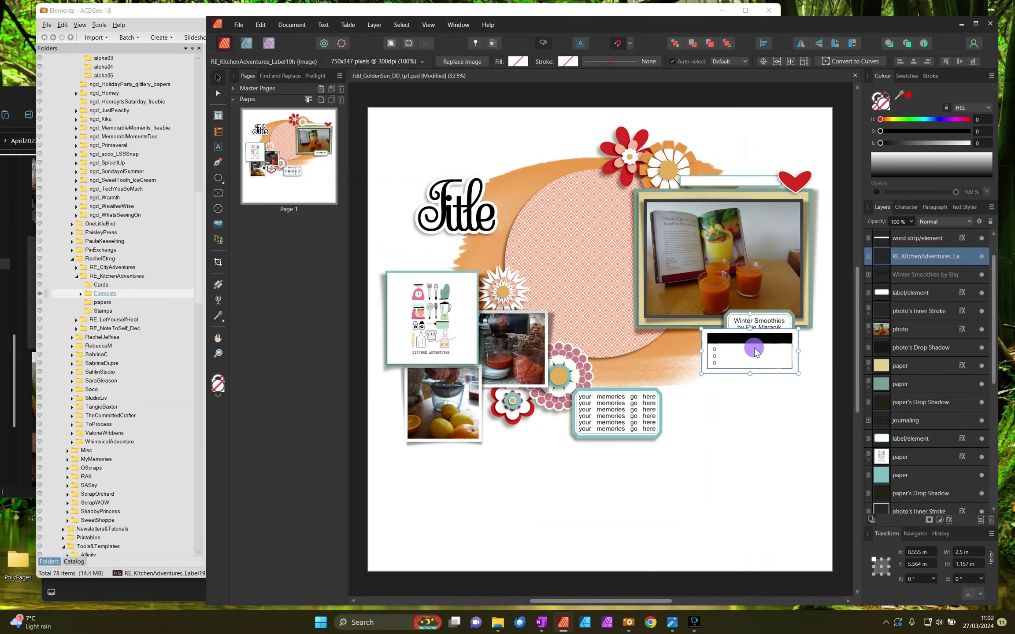
left_click_drag(888, 258, 870, 283)
scroll(789, 377, "up", 3)
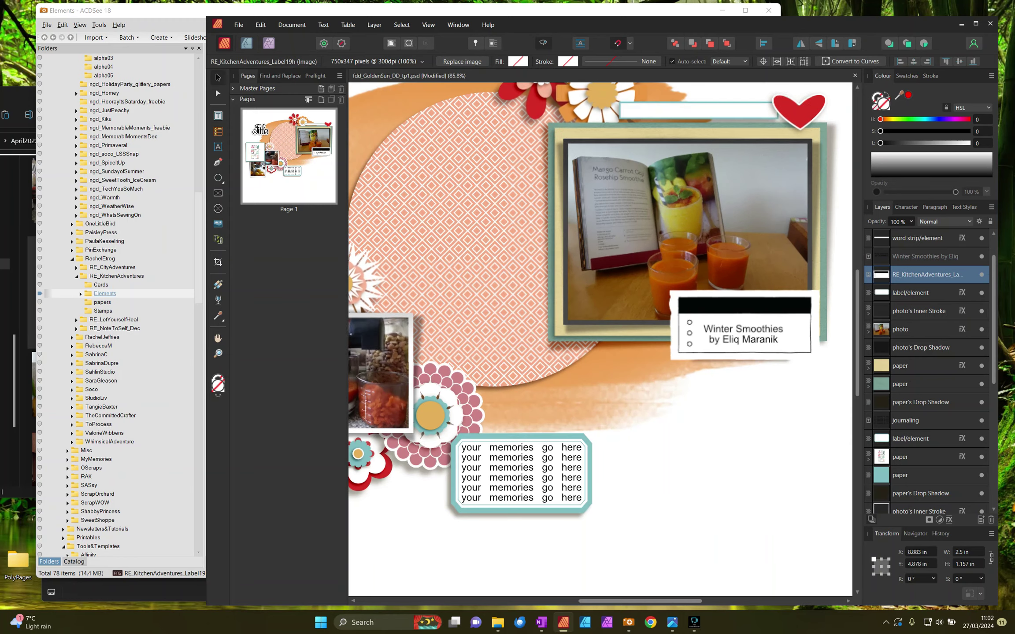
left_click_drag(668, 288, 712, 341)
left_click_drag(782, 347, 755, 340)
Step: Copy the old label's effect onto Label19h and delete the old label
left_click_drag(961, 292, 961, 275)
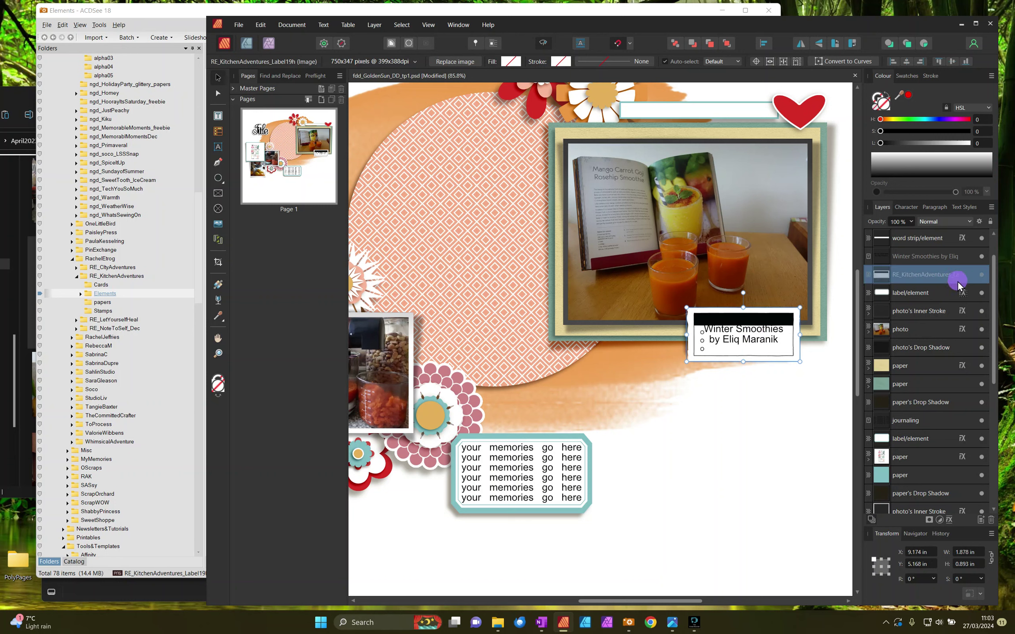
left_click(899, 292)
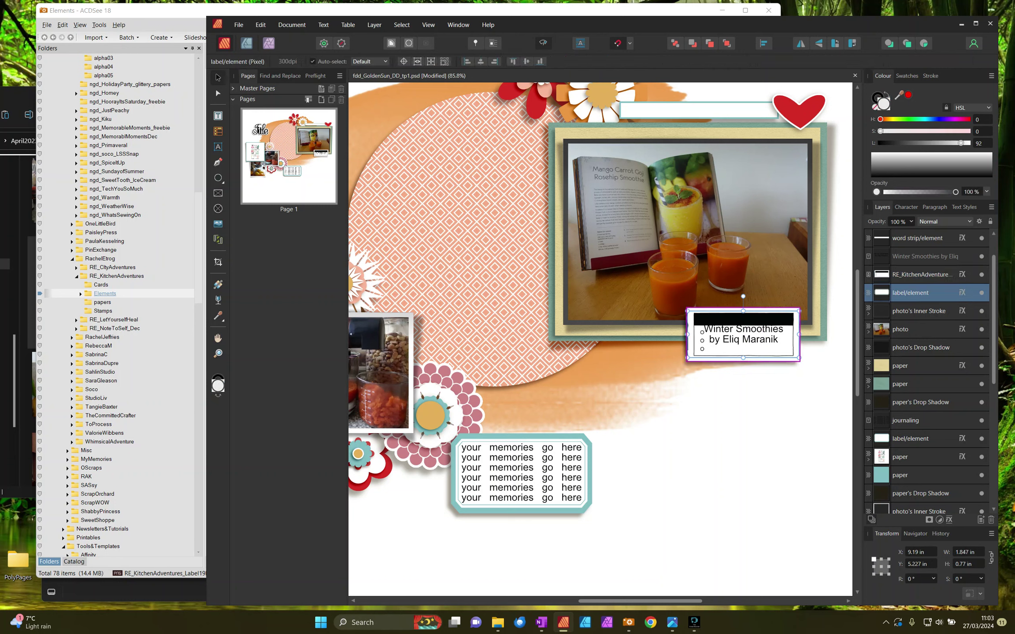
key("Delete")
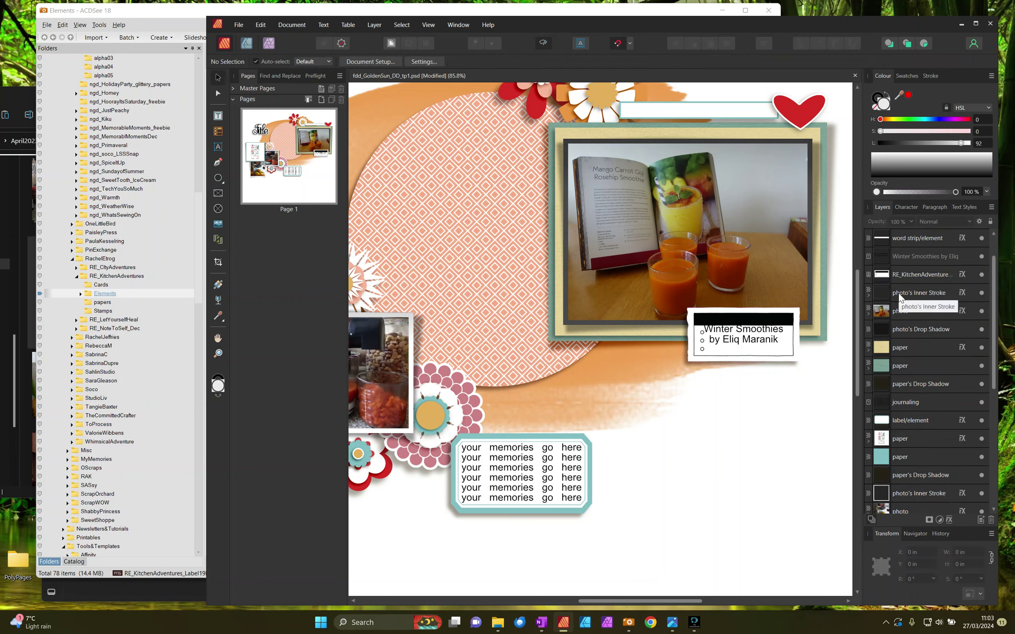
Step: Nudge the Winter Smoothies caption down within the label and left-align it
left_click(922, 252)
left_click_drag(762, 344, 778, 348)
left_click(717, 314)
left_click(747, 353)
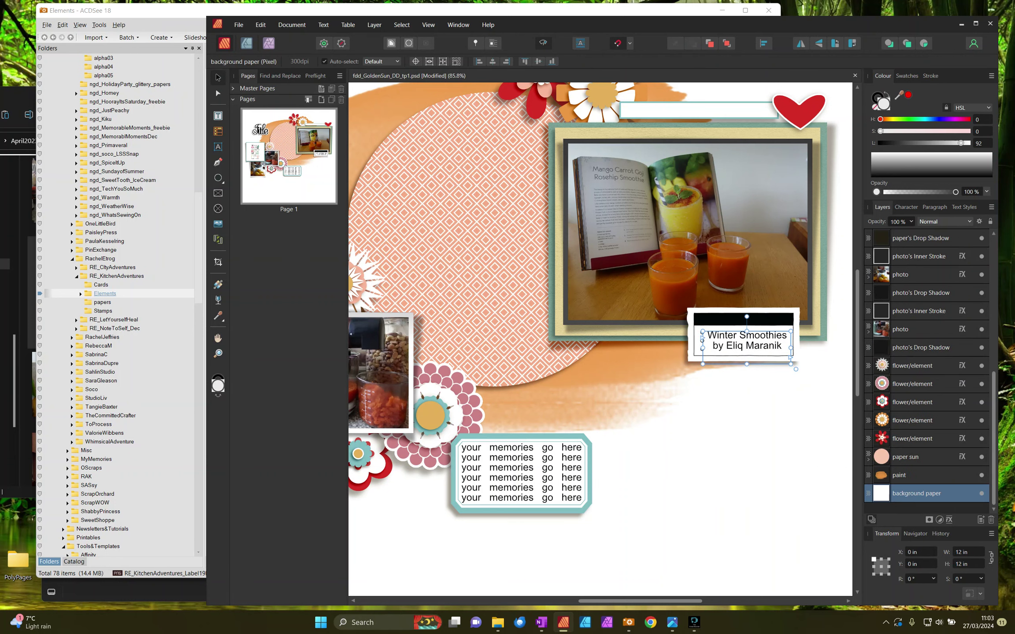
left_click(712, 62)
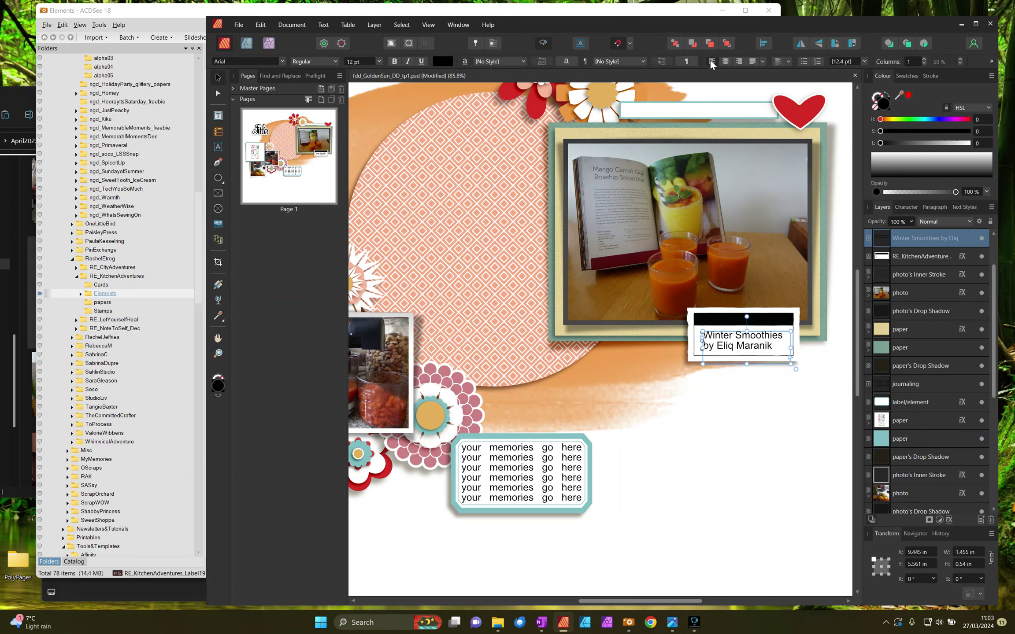
left_click(804, 355)
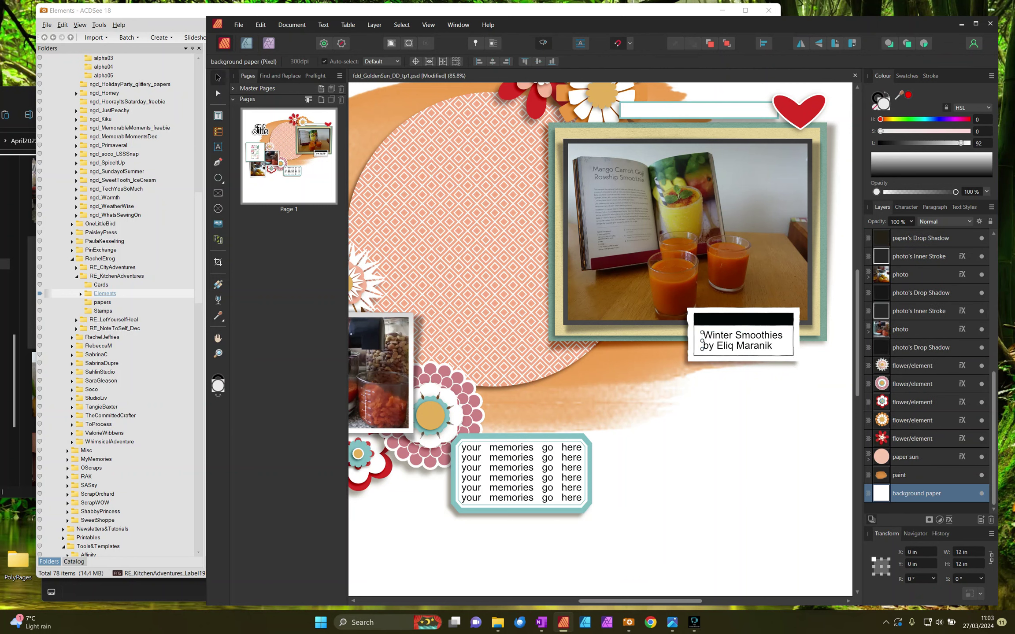
scroll(696, 392, "down", 1)
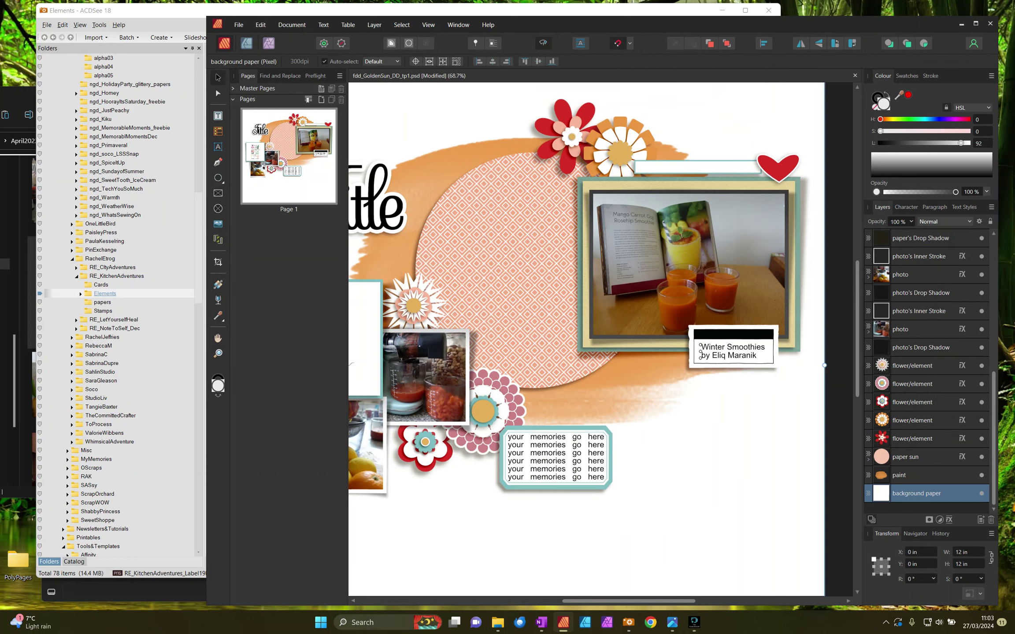
left_click_drag(644, 600, 607, 593)
scroll(503, 267, "down", 3)
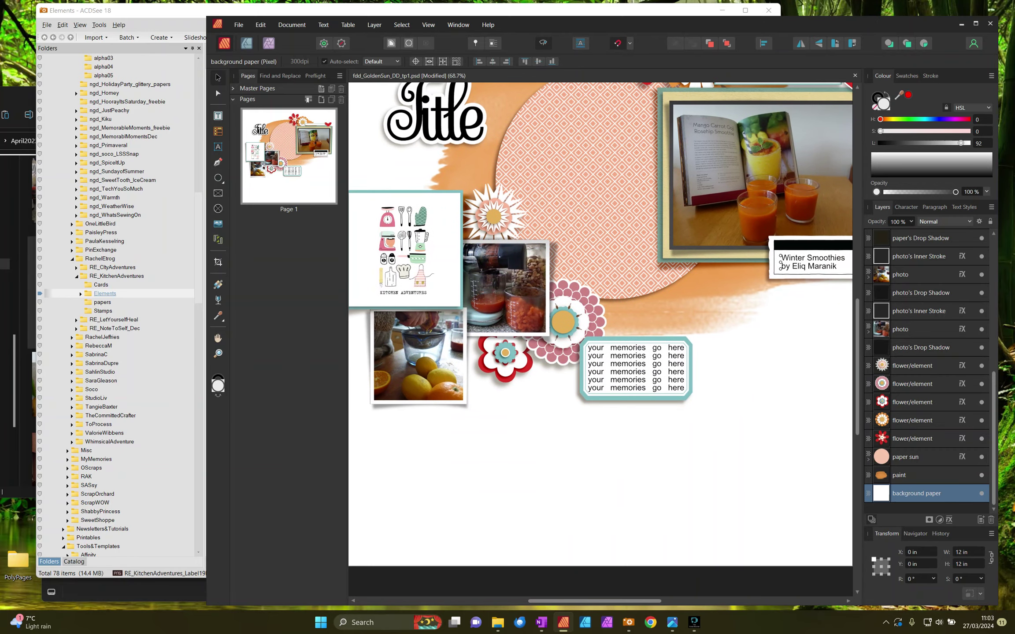
left_click(502, 261)
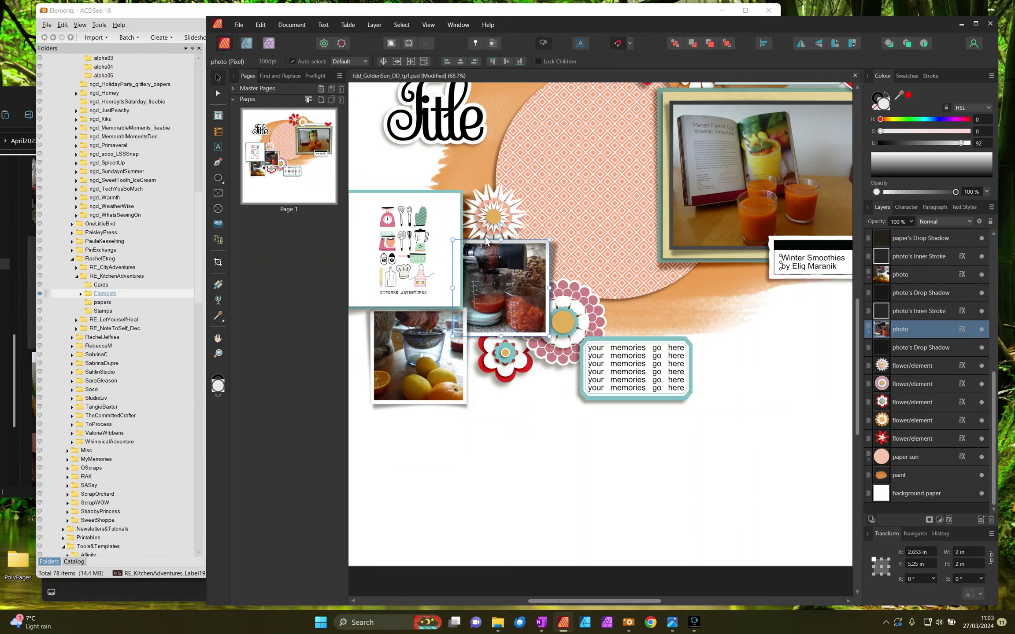
Step: Try the yellow SolidPaper10 paper from the kit's papers folder, then delete it
left_click(890, 263)
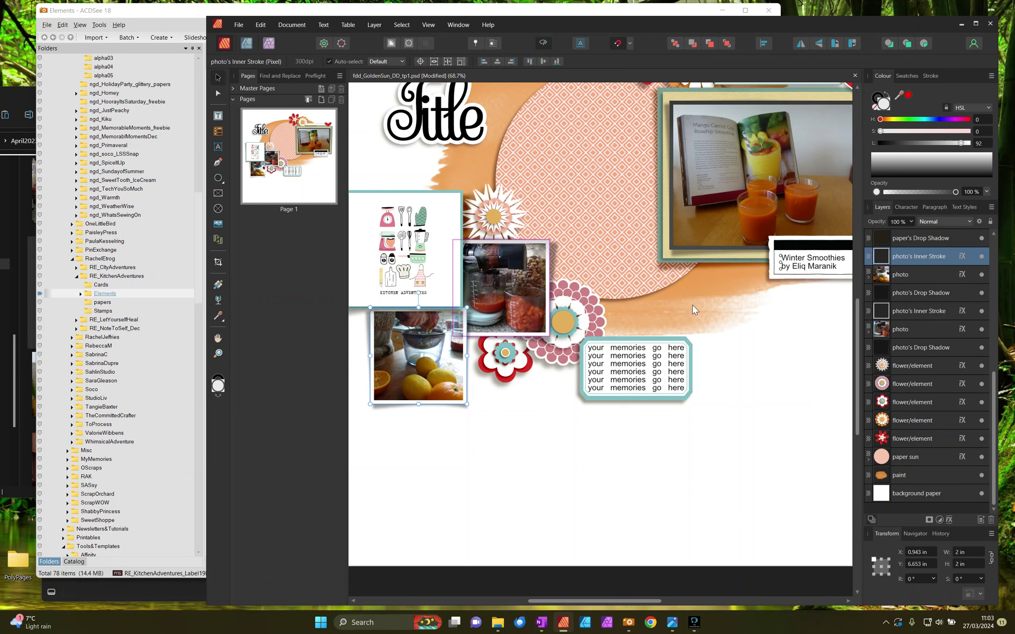
left_click(179, 13)
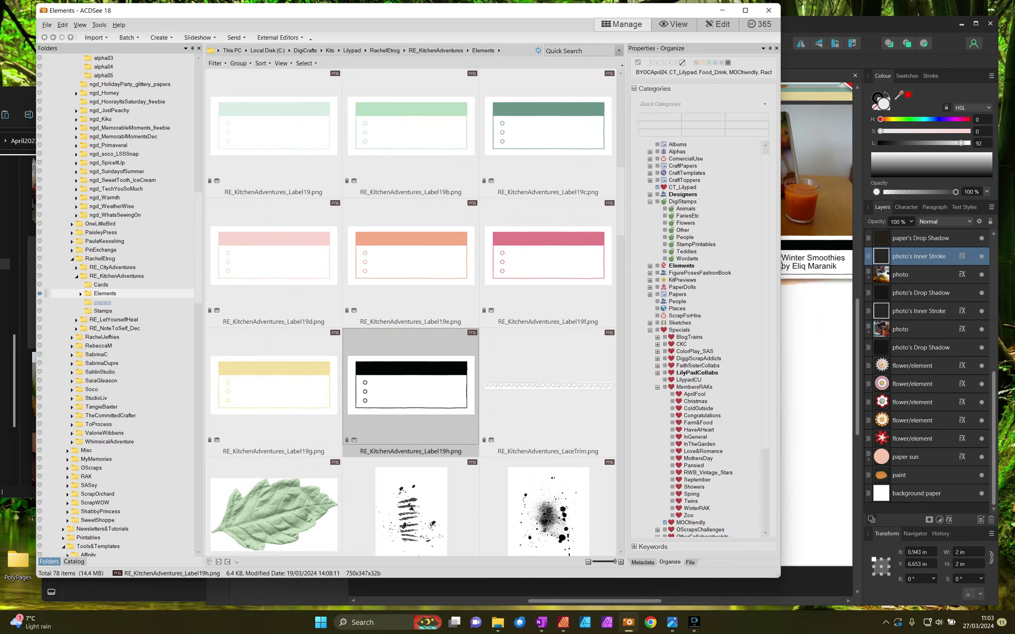
left_click(102, 303)
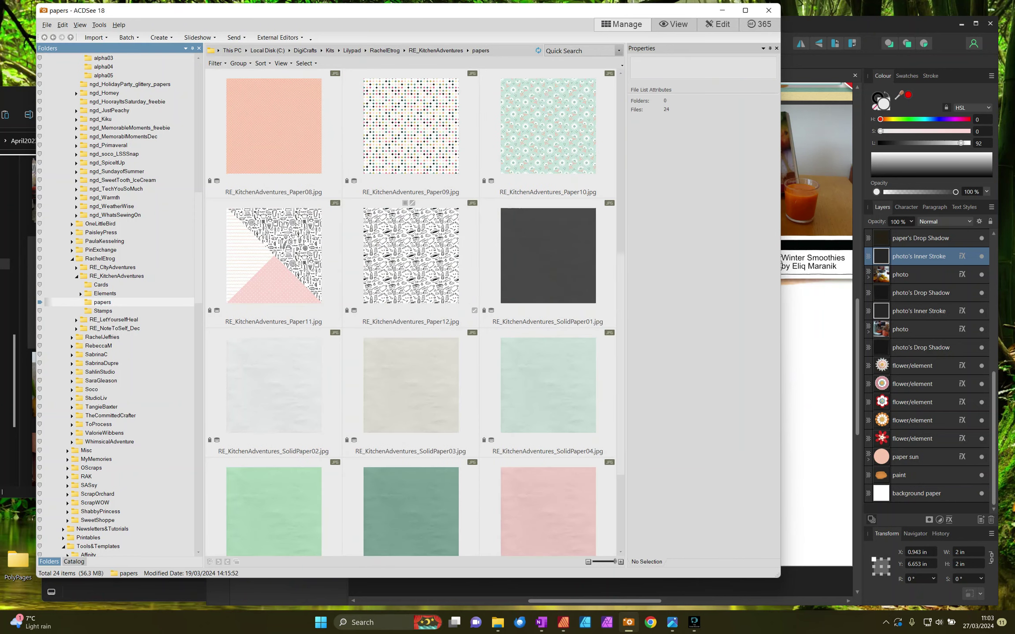
scroll(440, 317, "down", 3)
left_click_drag(537, 479, 819, 393)
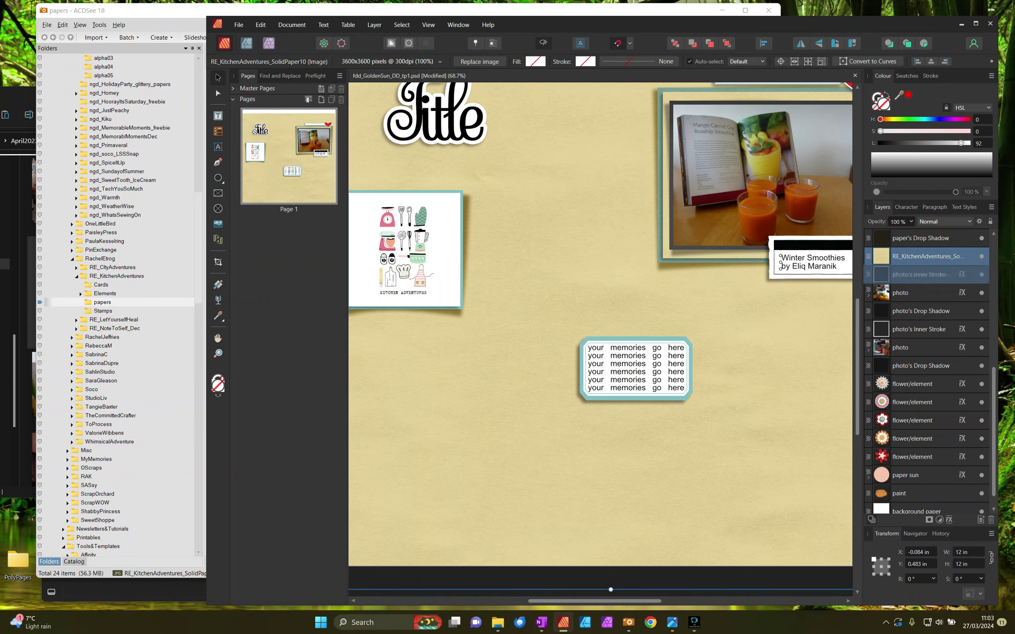
key("Delete")
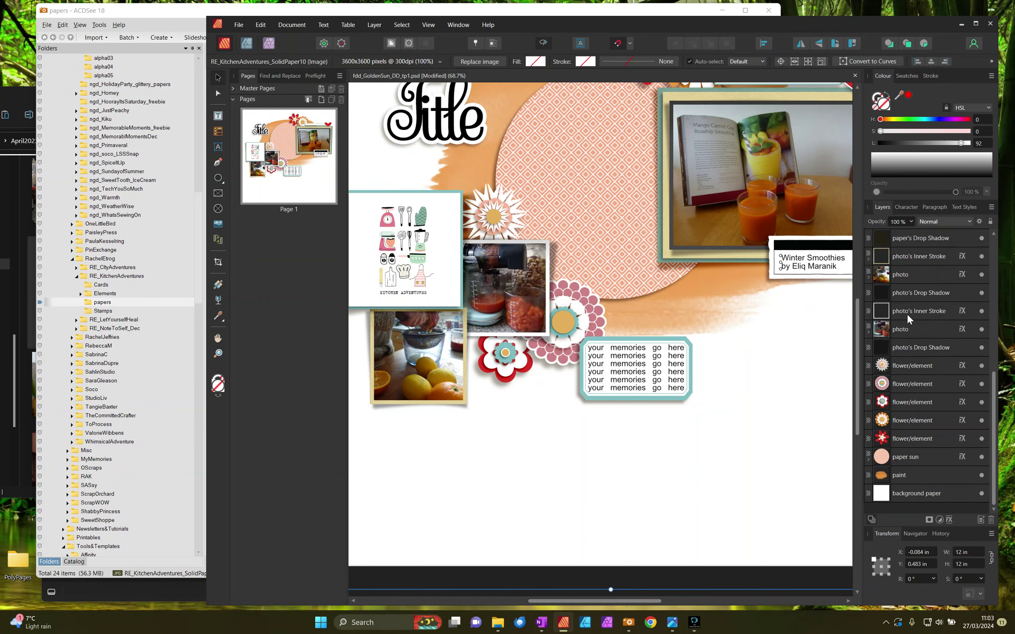
Step: Place the yellow SolidPaper10 paper into the layout and send it behind the layout content
left_click(880, 313)
left_click(118, 6)
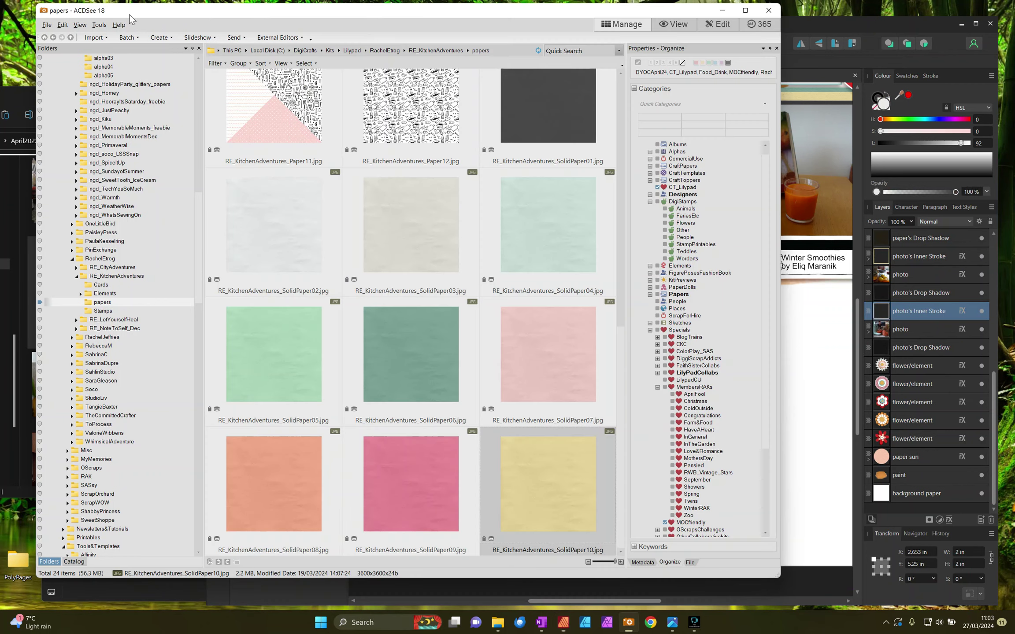
left_click_drag(548, 480, 620, 329)
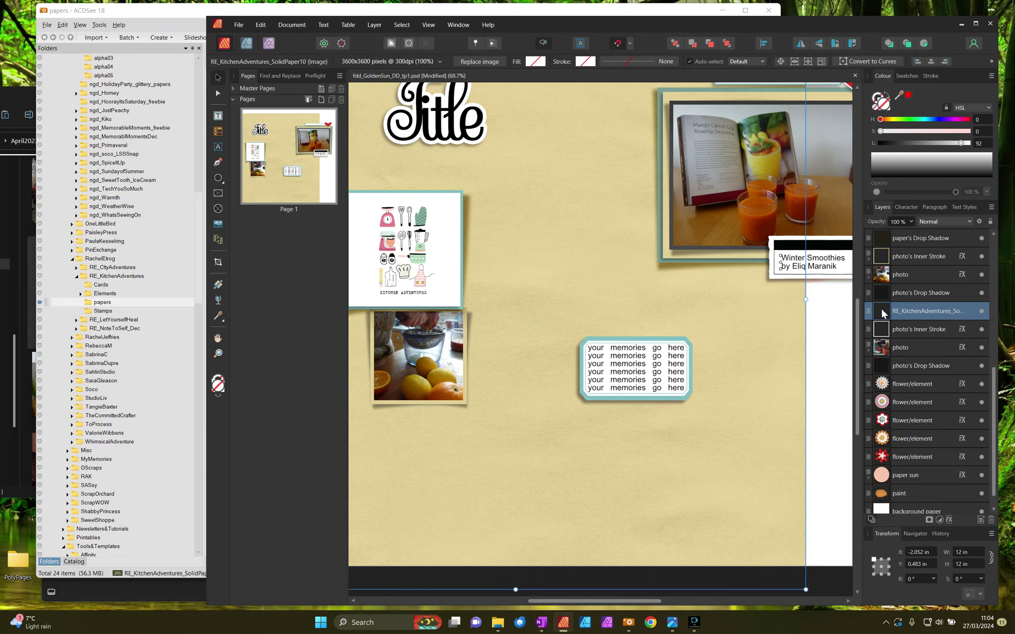
key("ctrl+shift+bracketleft")
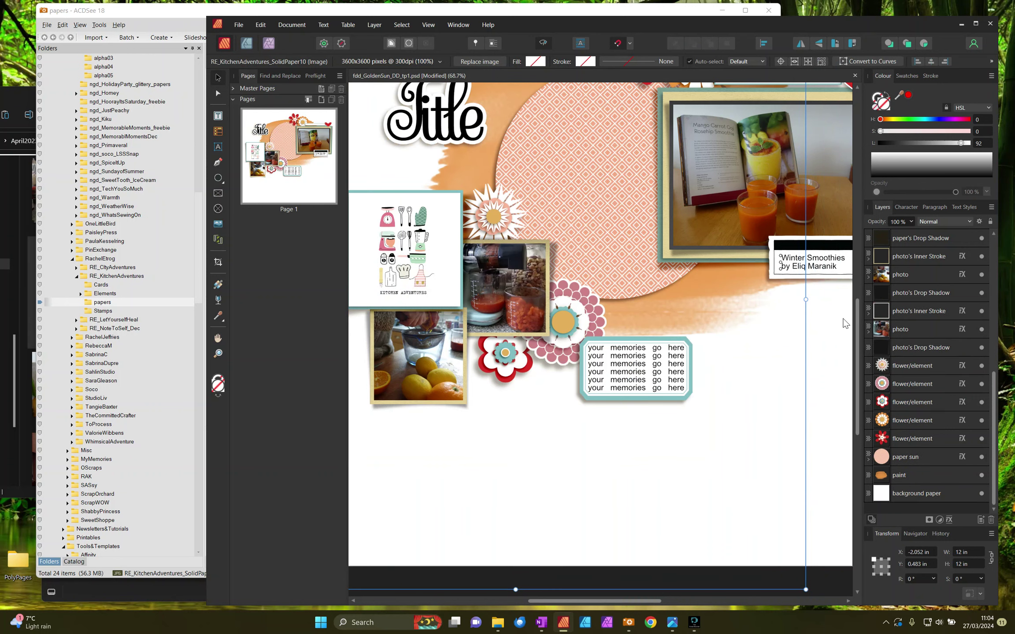
Step: Clip the dark SolidPaper01 paper inside the Kitchen Adventures card's paper layer
left_click(443, 219)
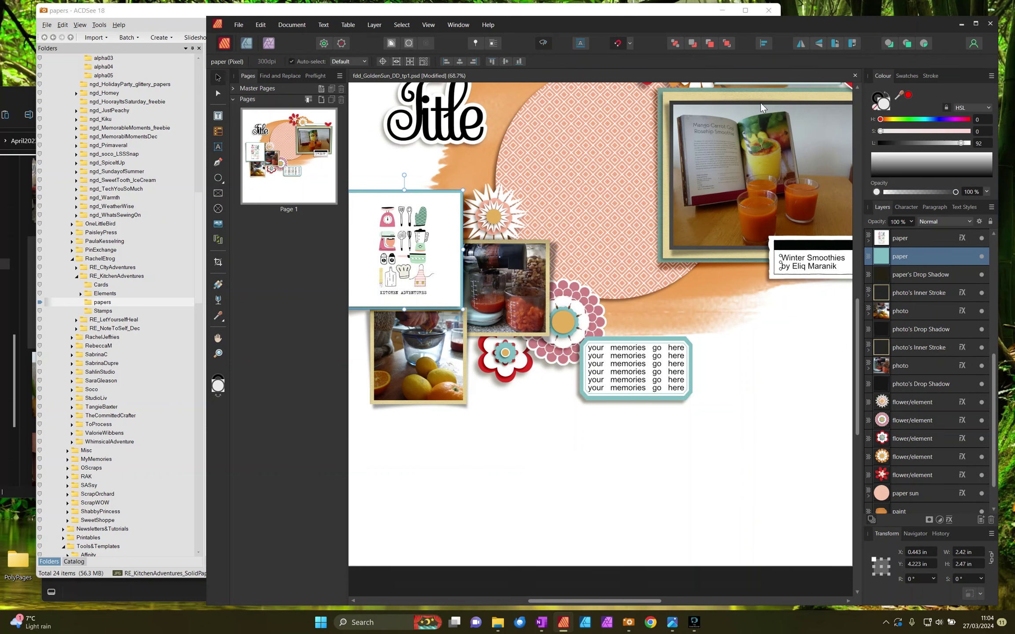
left_click(161, 10)
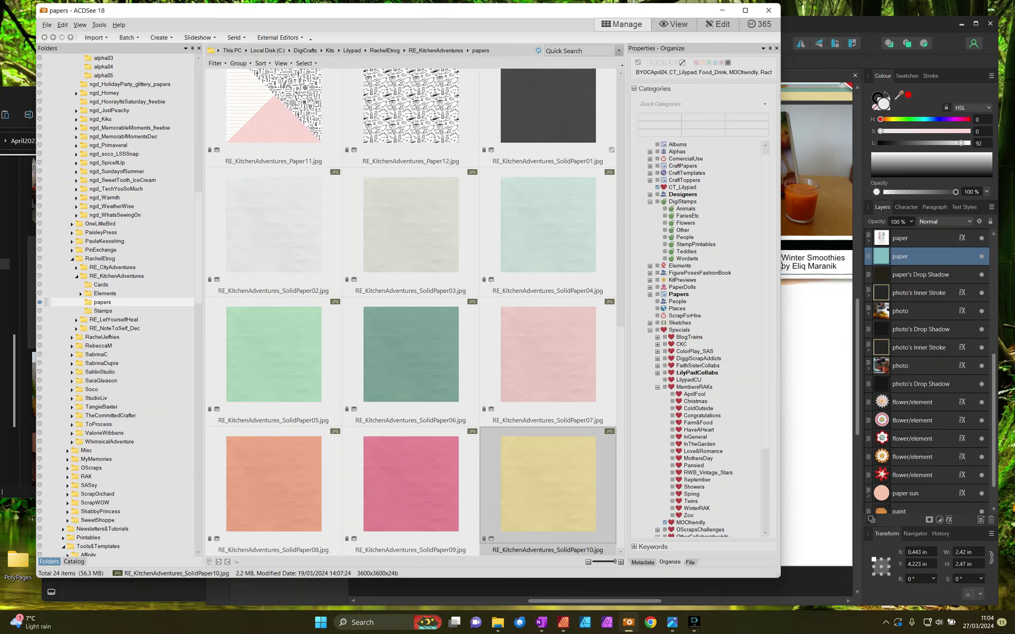
left_click_drag(548, 128, 820, 399)
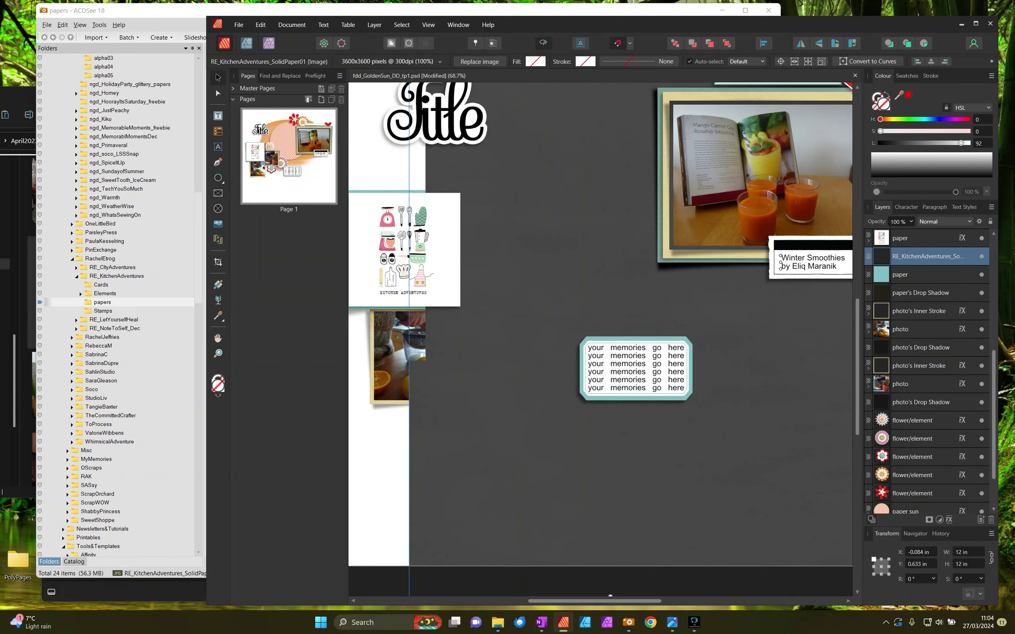
mouse_move(899, 257)
left_mouse_down()
mouse_move(905, 308)
mouse_move(903, 267)
mouse_move(905, 278)
left_mouse_up()
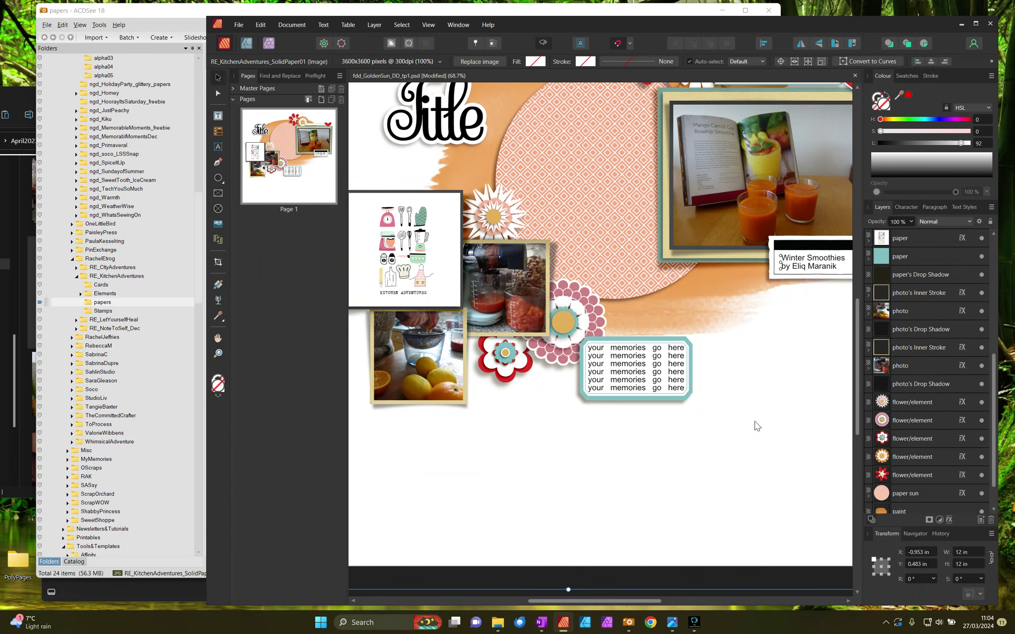
scroll(755, 421, "down", 2)
scroll(757, 426, "up", 1)
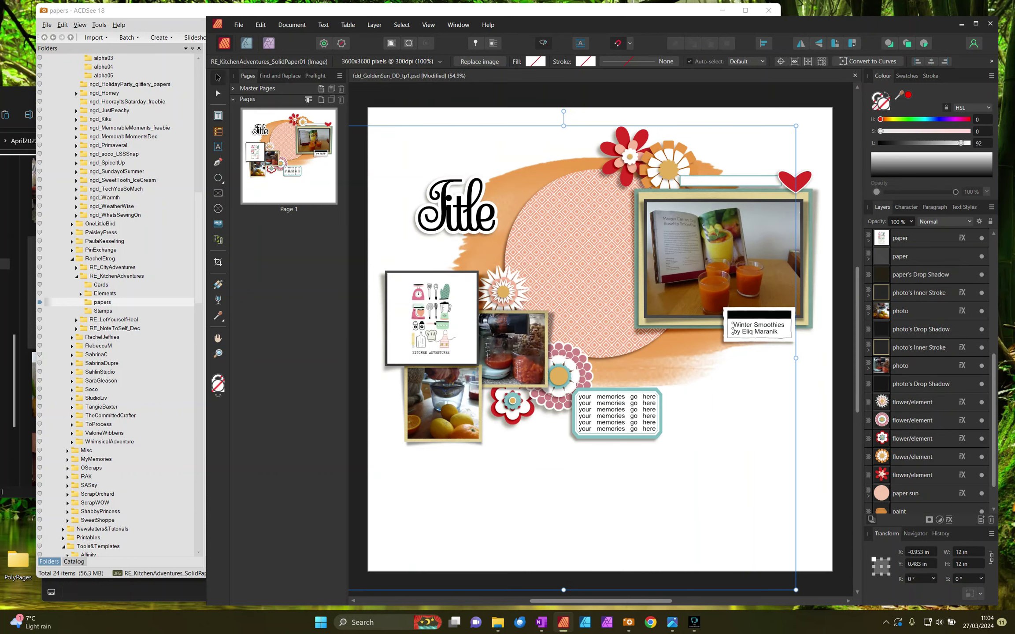
left_click(678, 103)
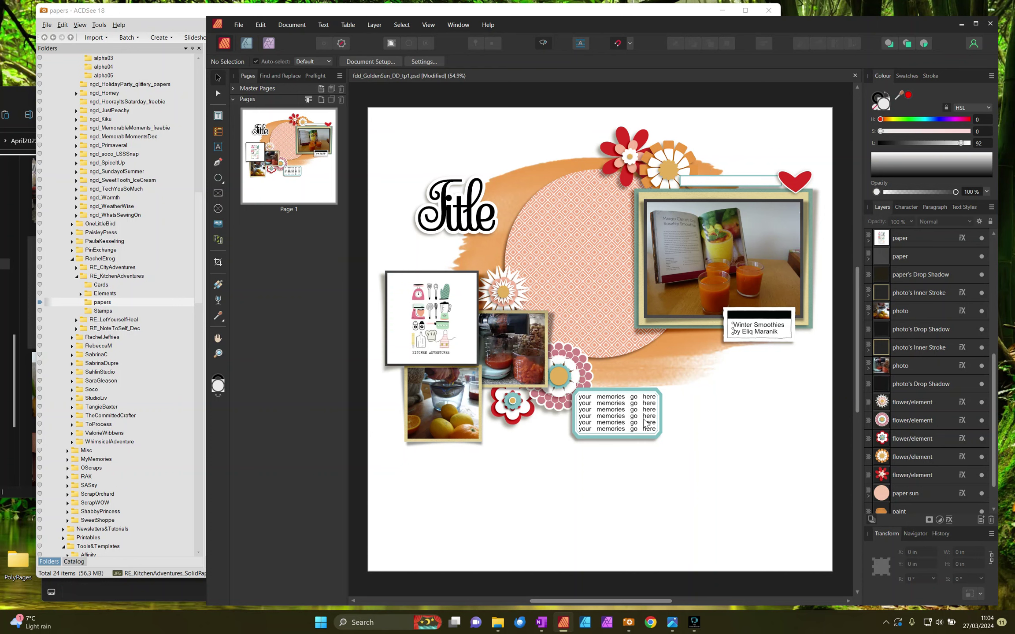
Step: Place the Label08 thumbs-up label beside the red heart, tilted about -9.7°
left_click(802, 183)
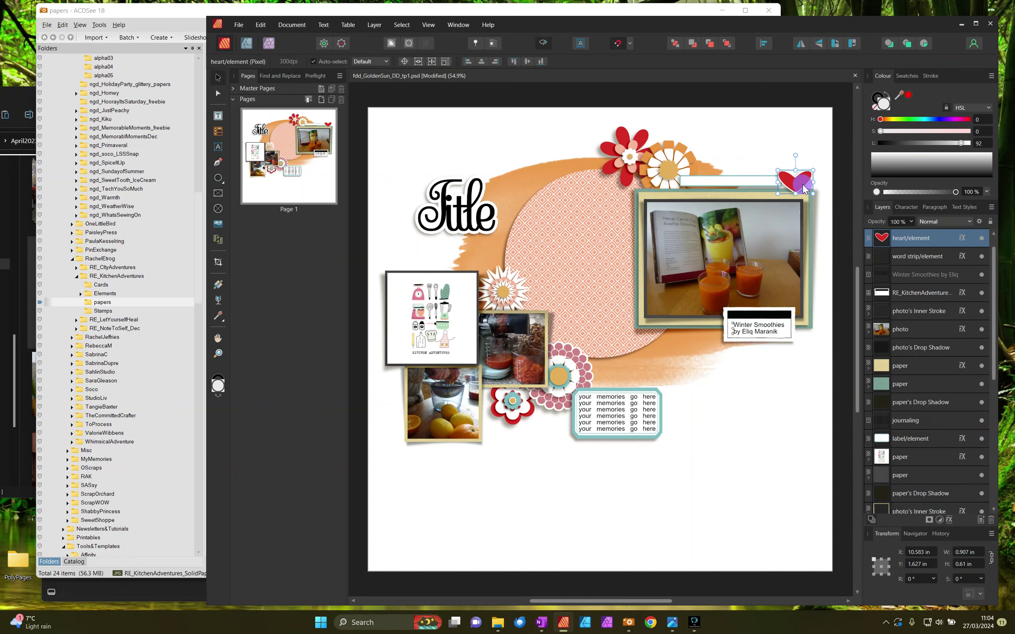
left_click(198, 6)
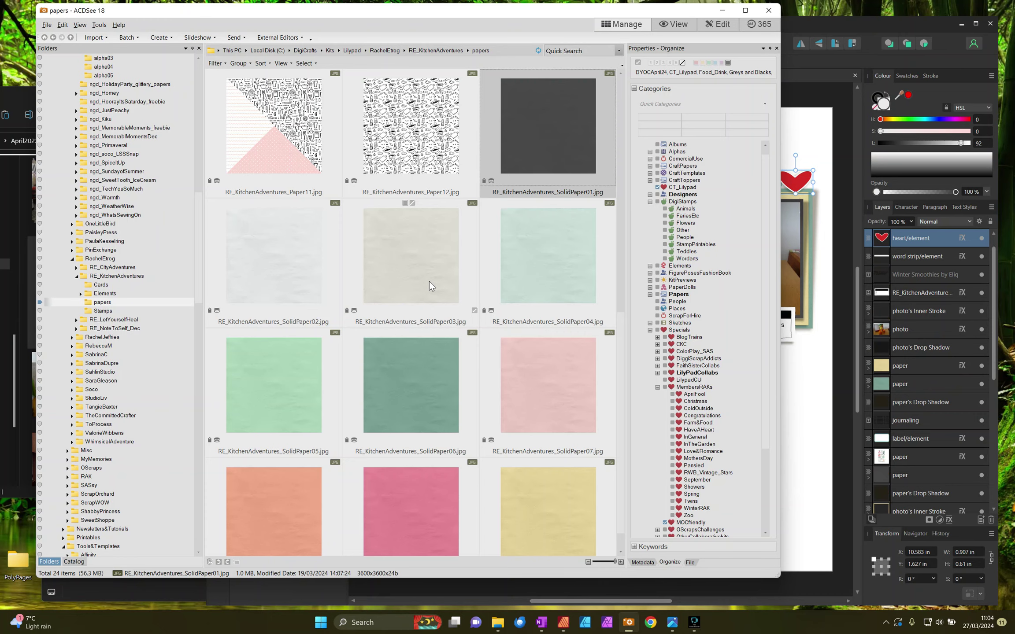
left_click(113, 294)
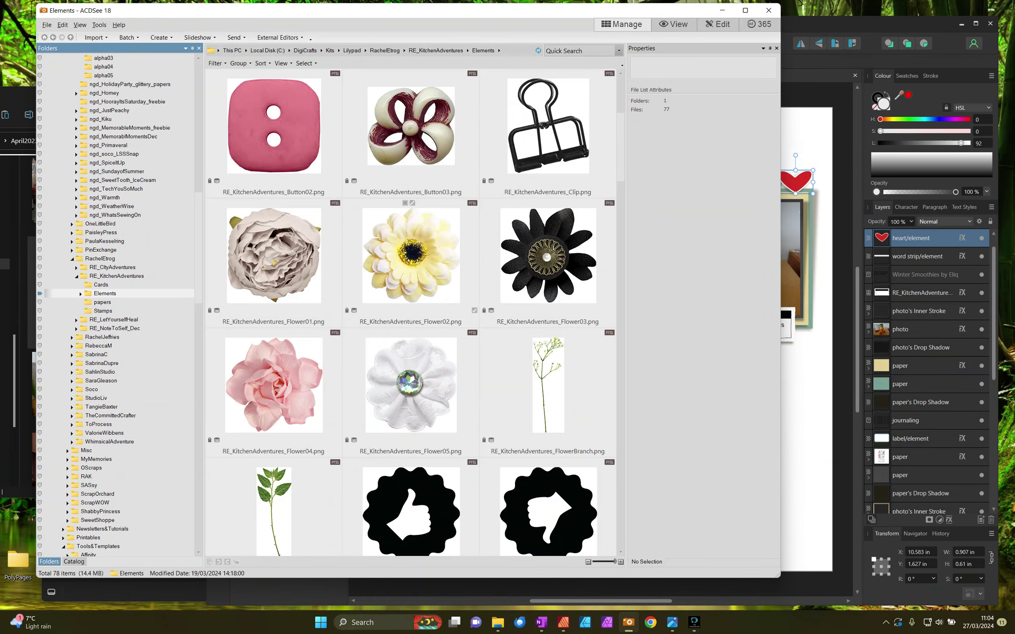
scroll(411, 308, "down", 2)
left_click(409, 383)
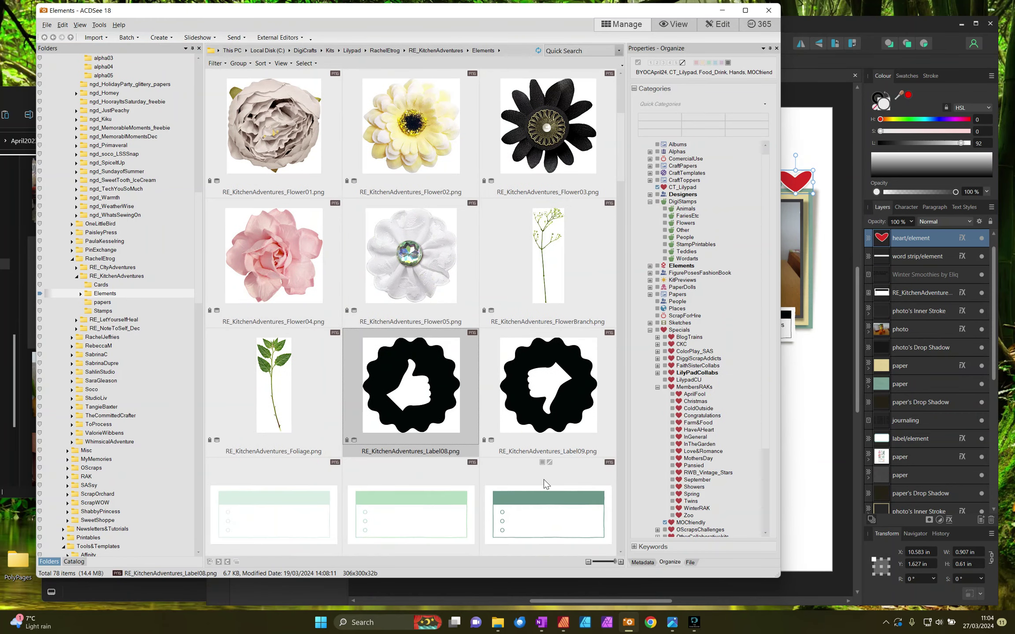
left_click_drag(807, 145, 804, 188)
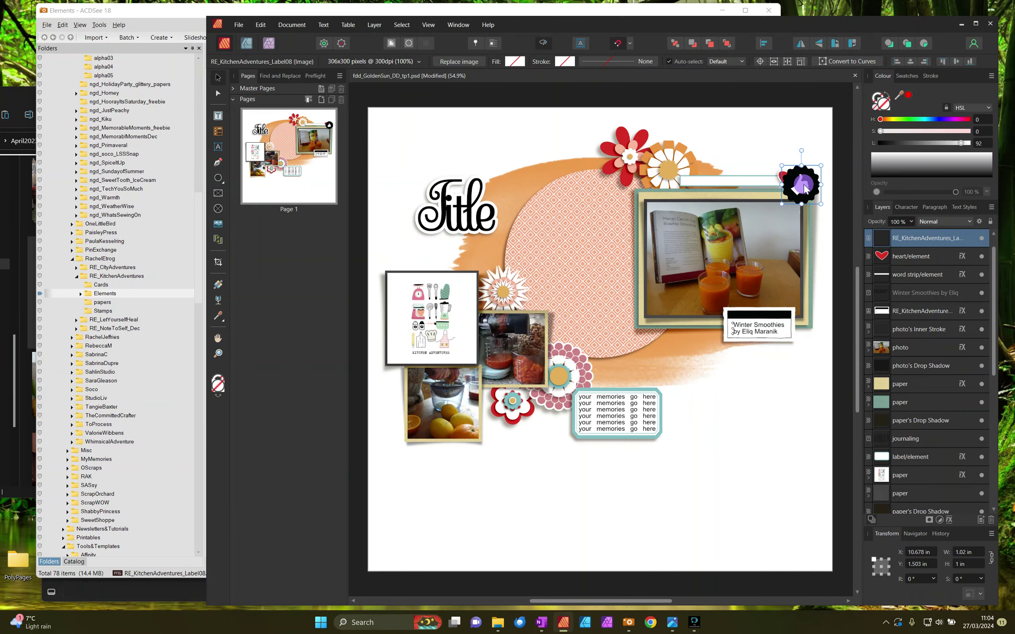
mouse_move(804, 189)
left_mouse_down()
mouse_move(815, 191)
mouse_move(803, 190)
left_mouse_up()
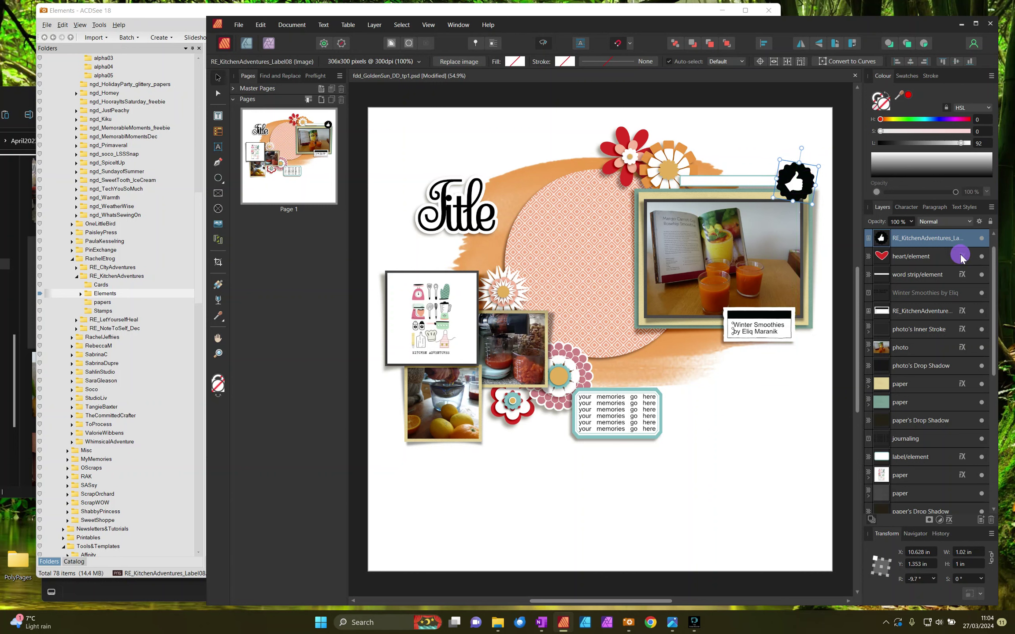
Step: Delete the red heart element
scroll(961, 258, "up", 1)
left_click(925, 274)
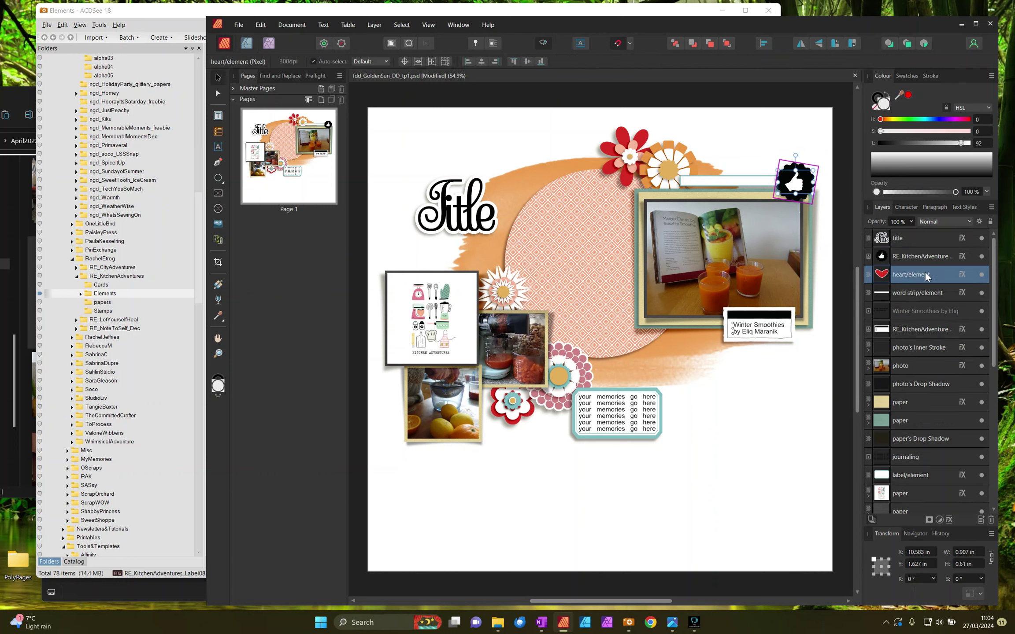
key("Delete")
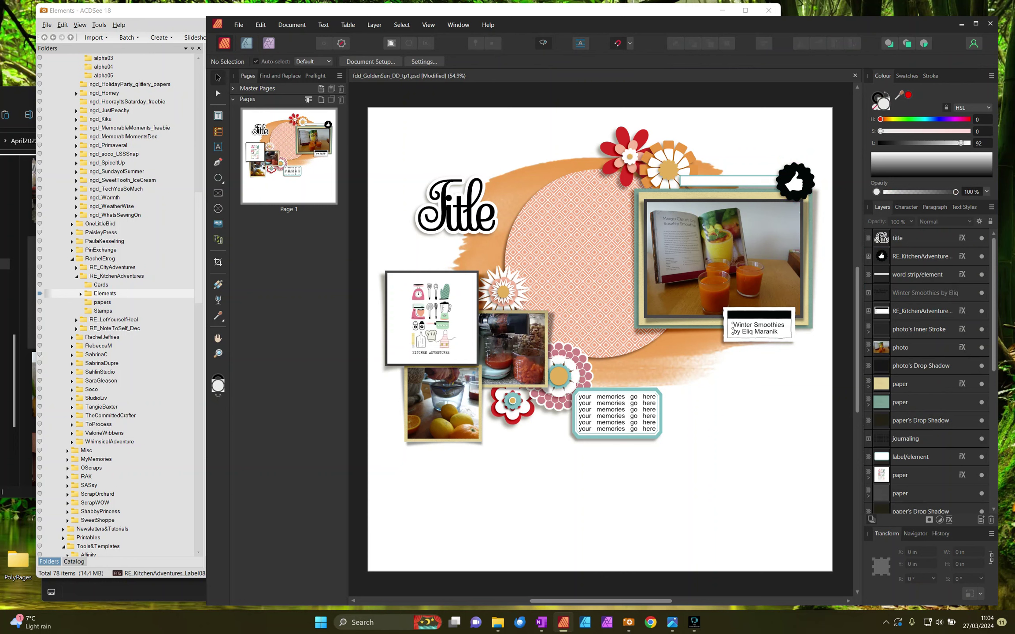
Step: Place the striped Sticker36 apron beside the pink scalloped flower, tilted about -11.5°
left_click(568, 377)
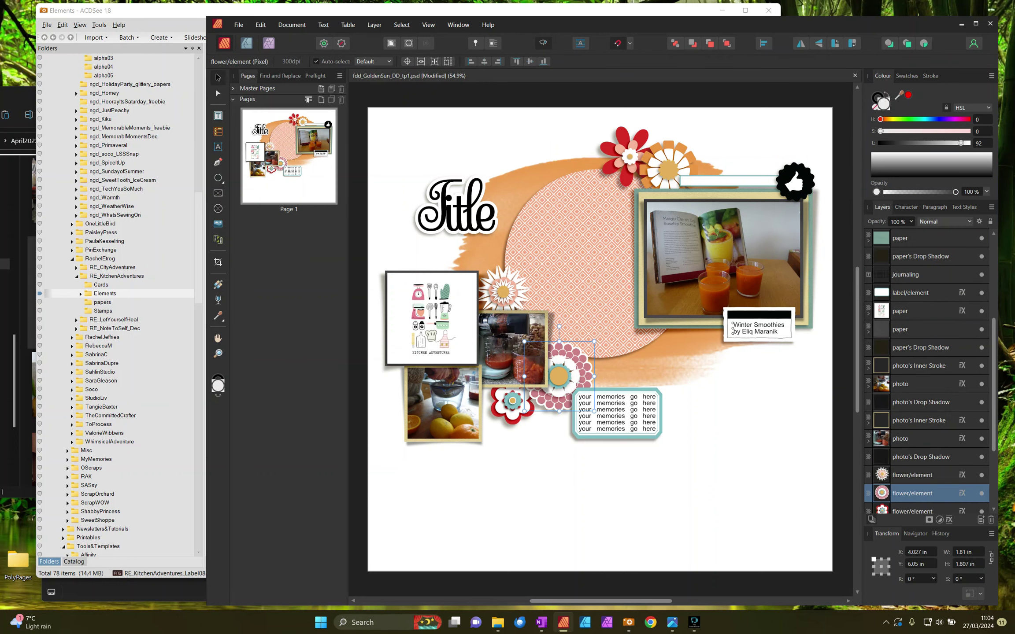
left_click(251, 5)
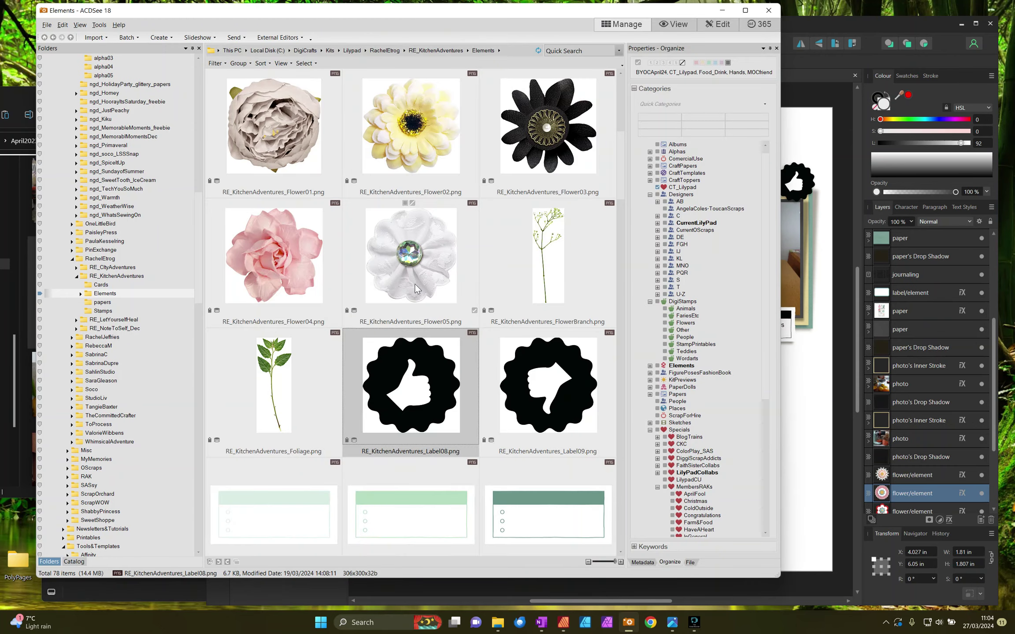
scroll(416, 289, "down", 10)
scroll(416, 288, "down", 12)
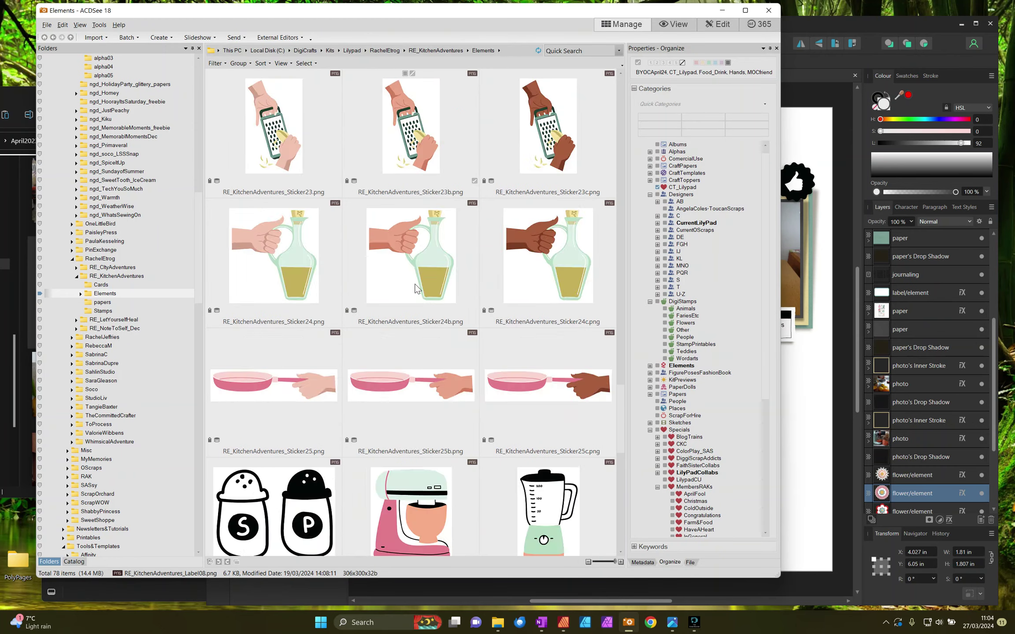
scroll(417, 289, "down", 2)
left_click(383, 284)
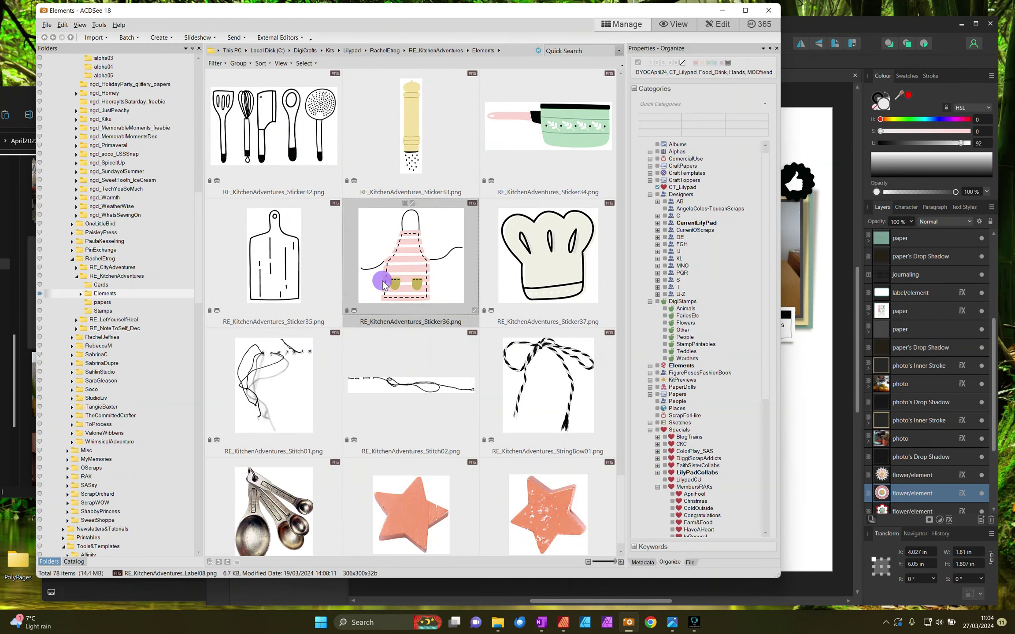
left_click_drag(383, 285, 571, 373)
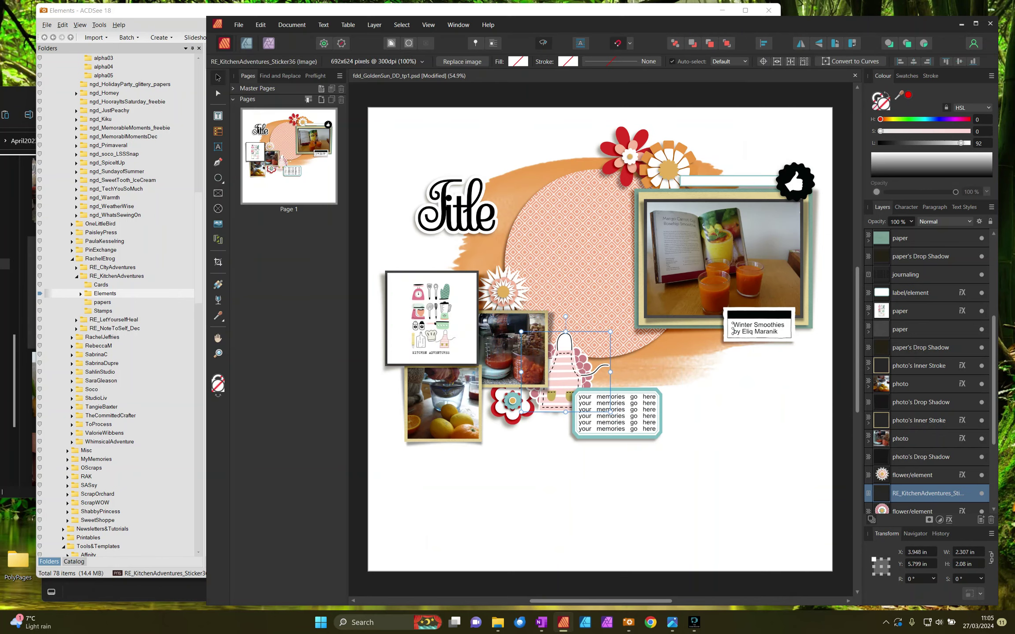
left_click_drag(572, 319, 576, 318)
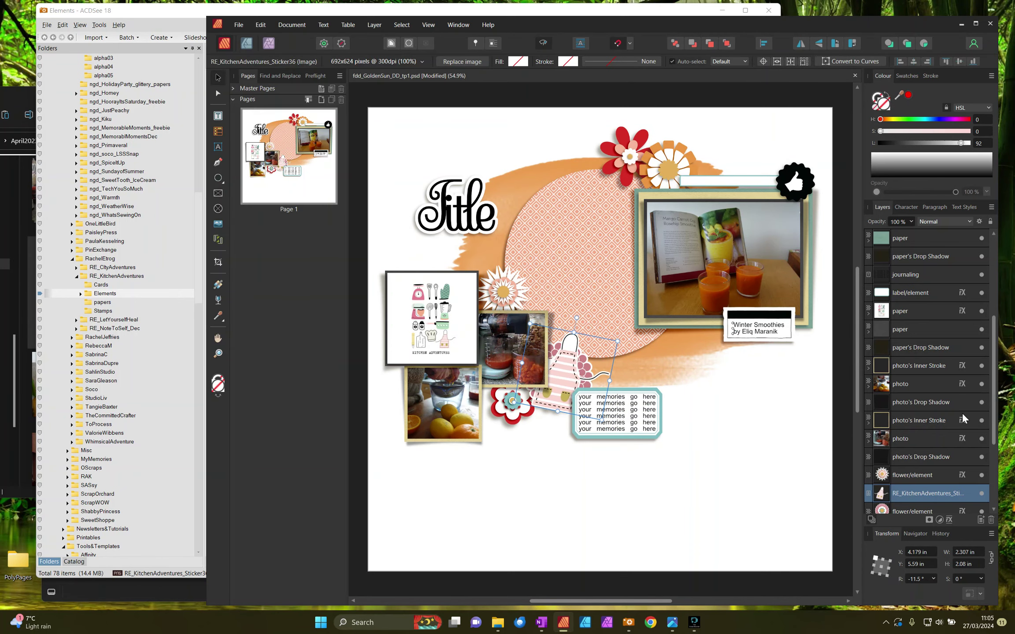
scroll(964, 400, "down", 3)
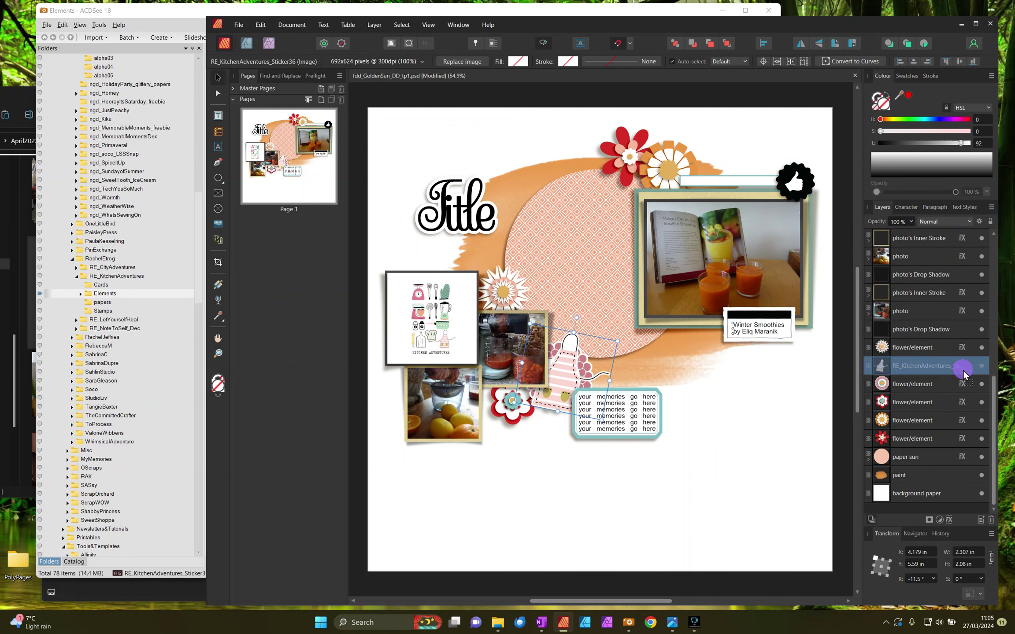
left_click(931, 384)
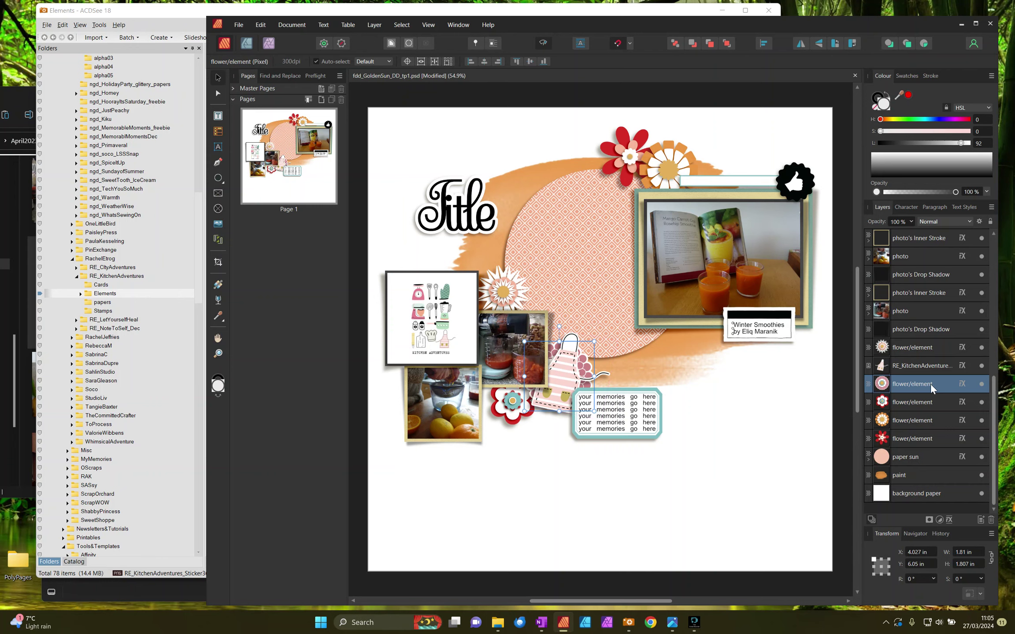
Step: Replace the pink scalloped flower with black Flower03, giving it the same layer effects
left_click(163, 14)
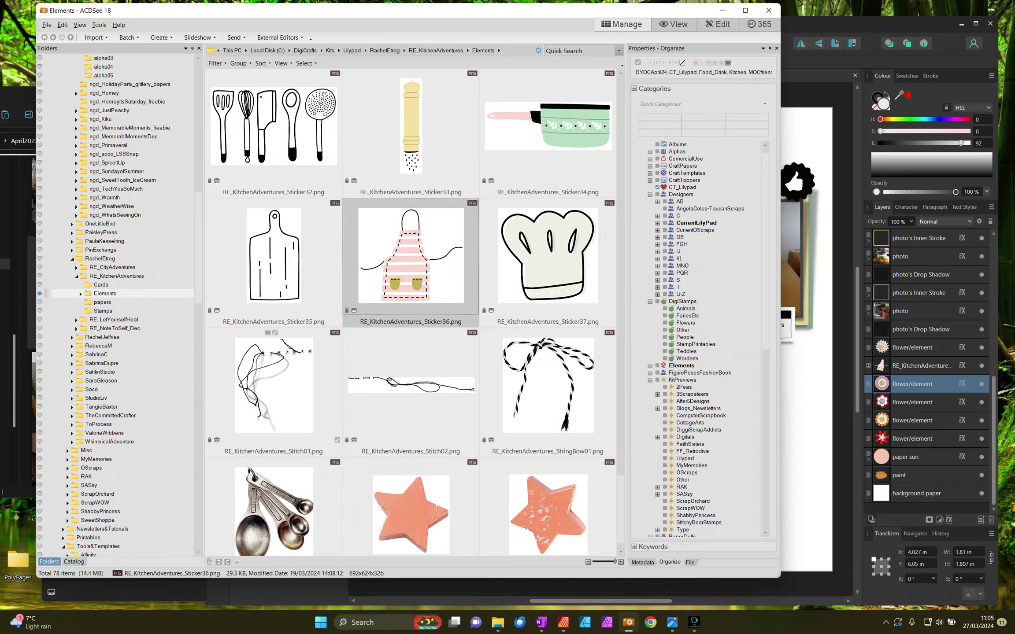
scroll(338, 344, "up", 10)
scroll(337, 343, "up", 10)
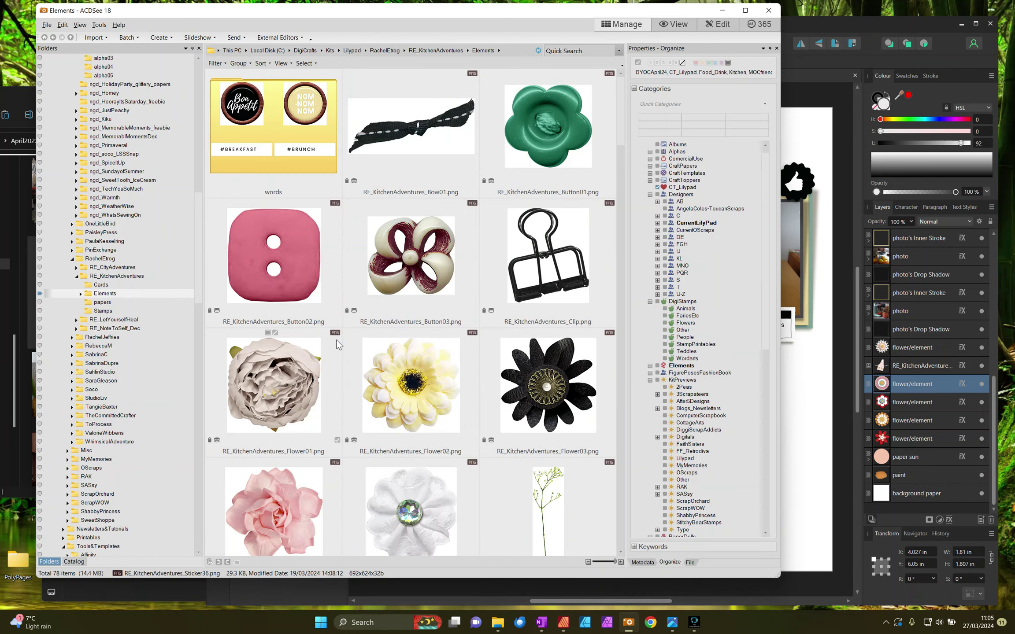
left_click_drag(548, 383, 600, 403)
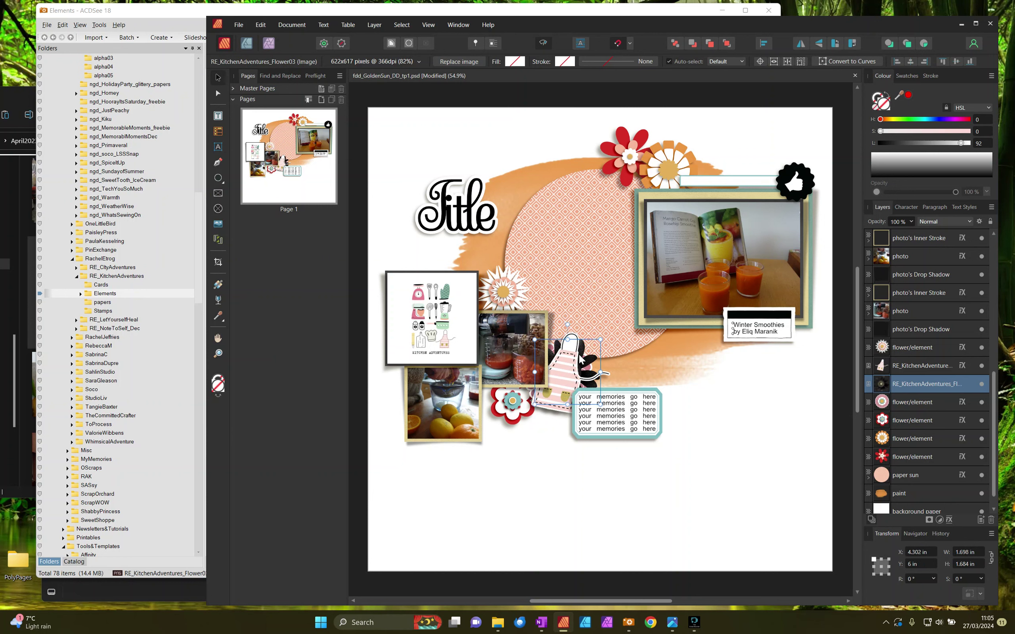
left_click_drag(961, 402, 962, 386)
left_click(921, 398)
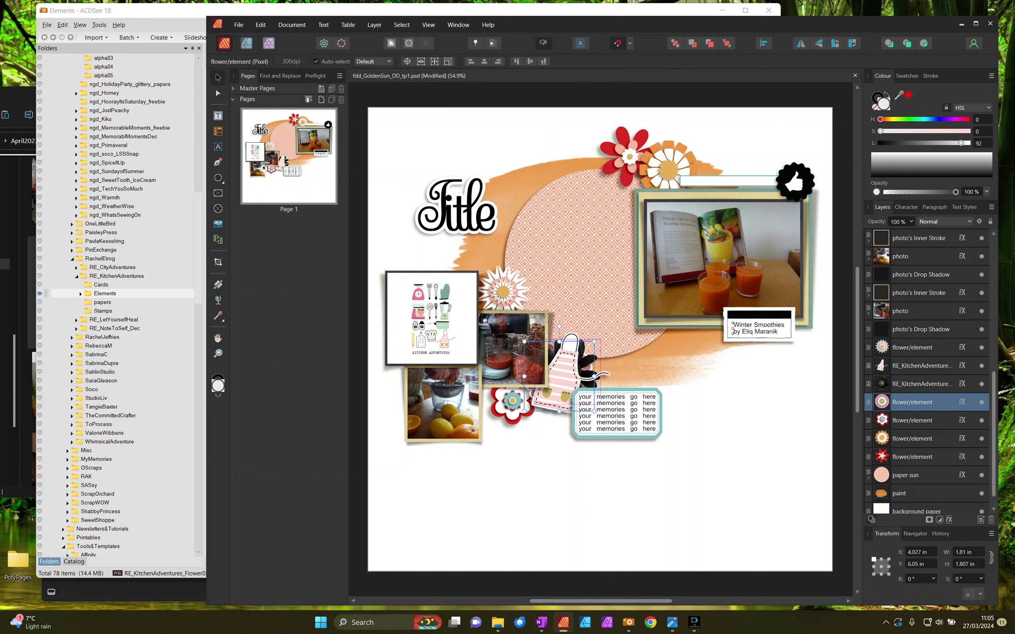
key("Delete")
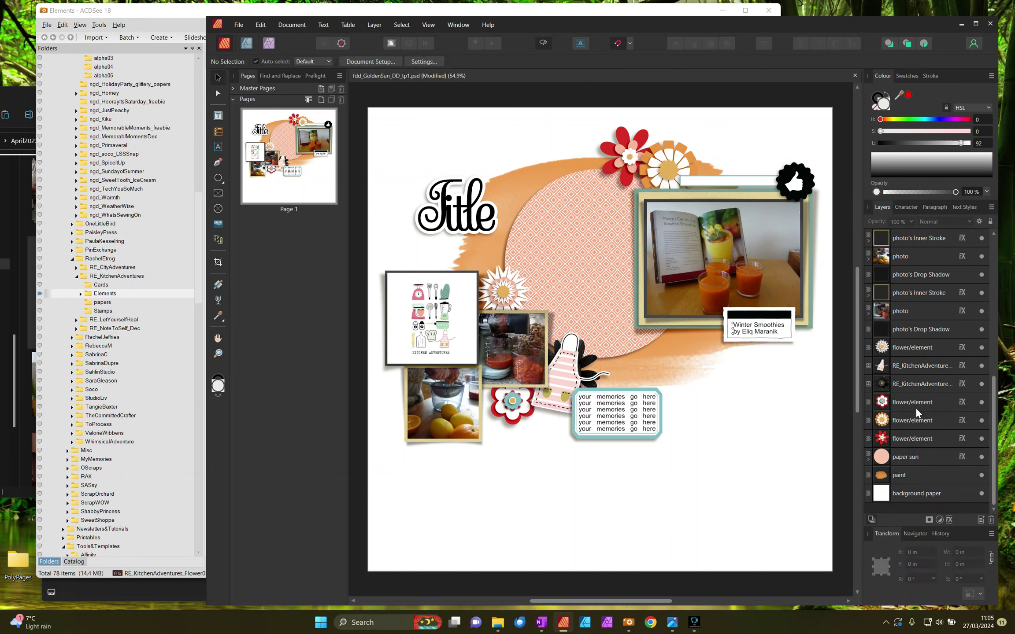
Step: Bring the white jewelled Flower05 from the kit onto the layout
left_click(922, 402)
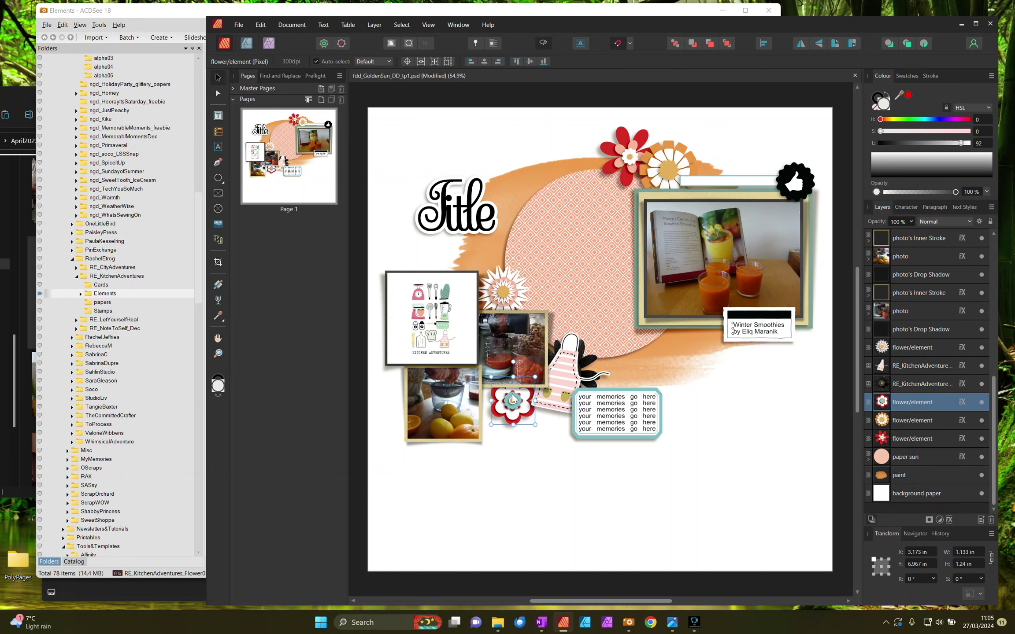
left_click(163, 21)
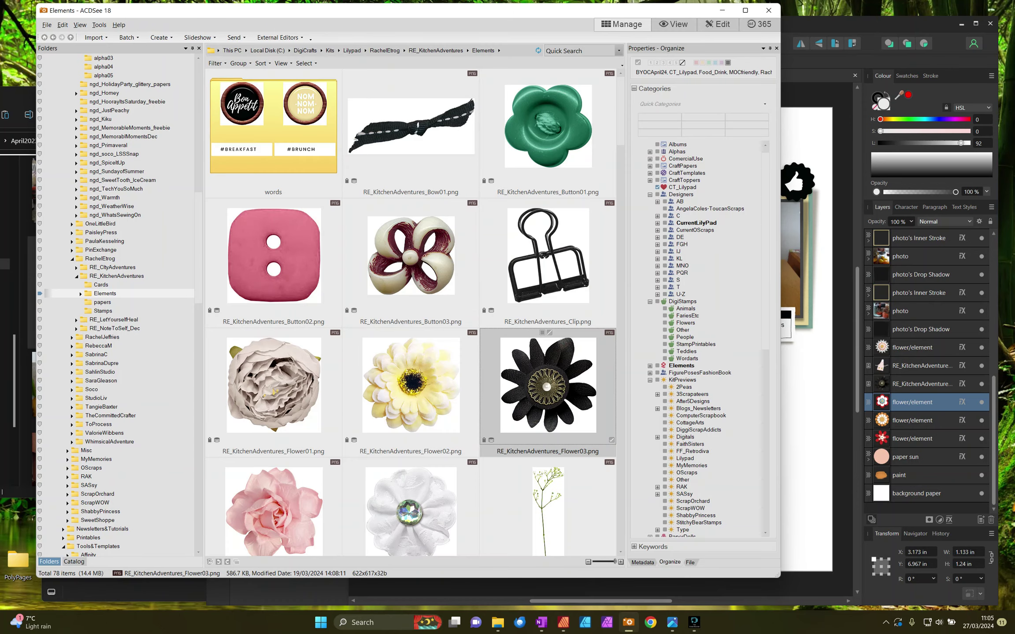
scroll(528, 264, "down", 1)
double_click(425, 389)
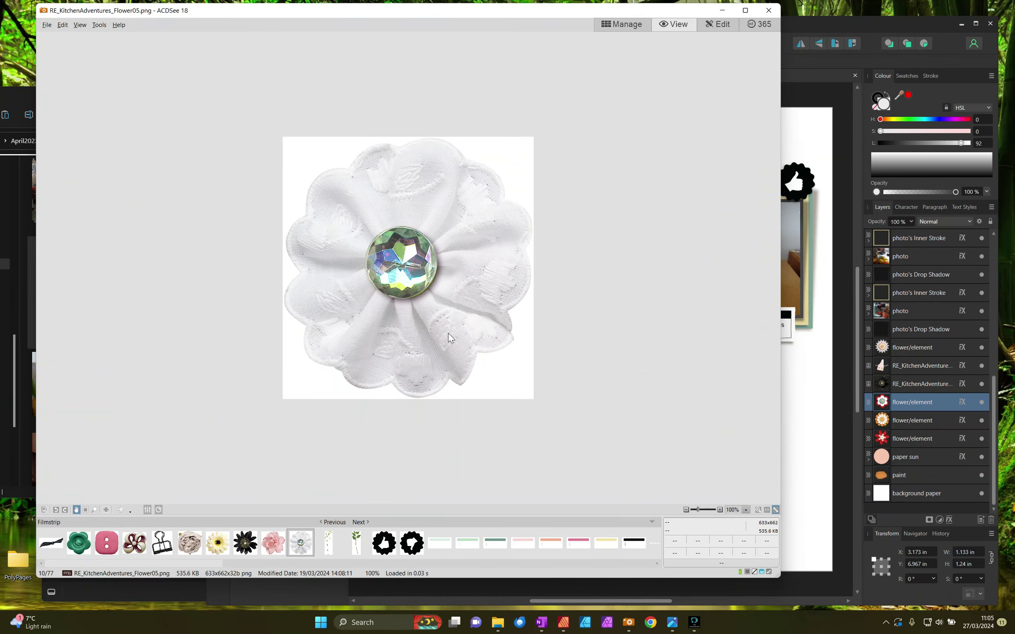
double_click(389, 421)
left_click_drag(389, 420, 493, 436)
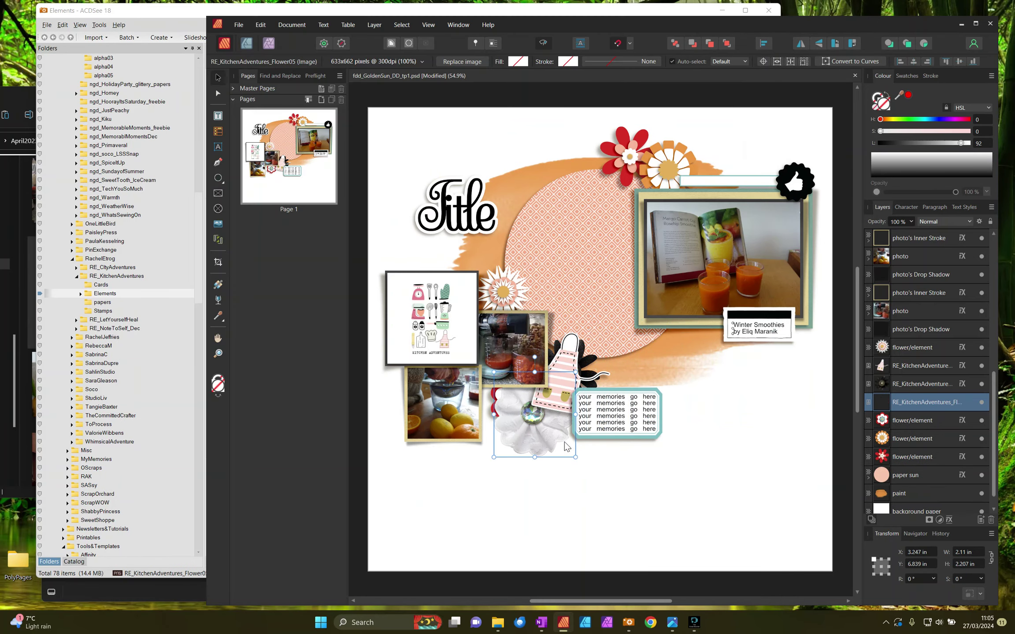
Step: Shrink the white flower to about 1.3 in over the red flower, rotate it 27.3°, and duplicate it
left_click_drag(575, 457, 546, 427)
left_click_drag(519, 410, 543, 421)
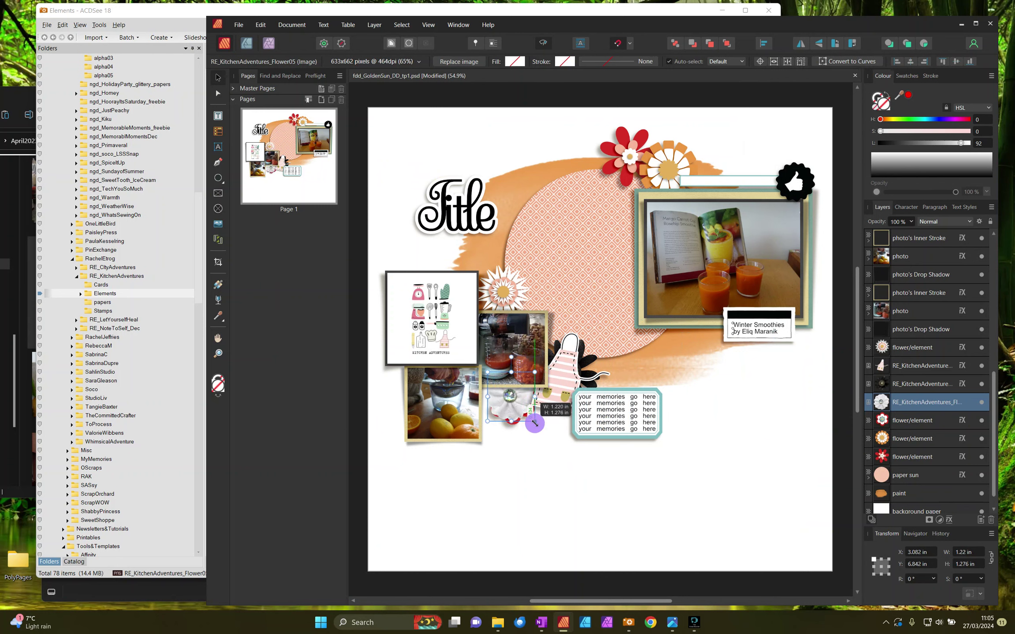
left_click_drag(512, 356, 494, 361)
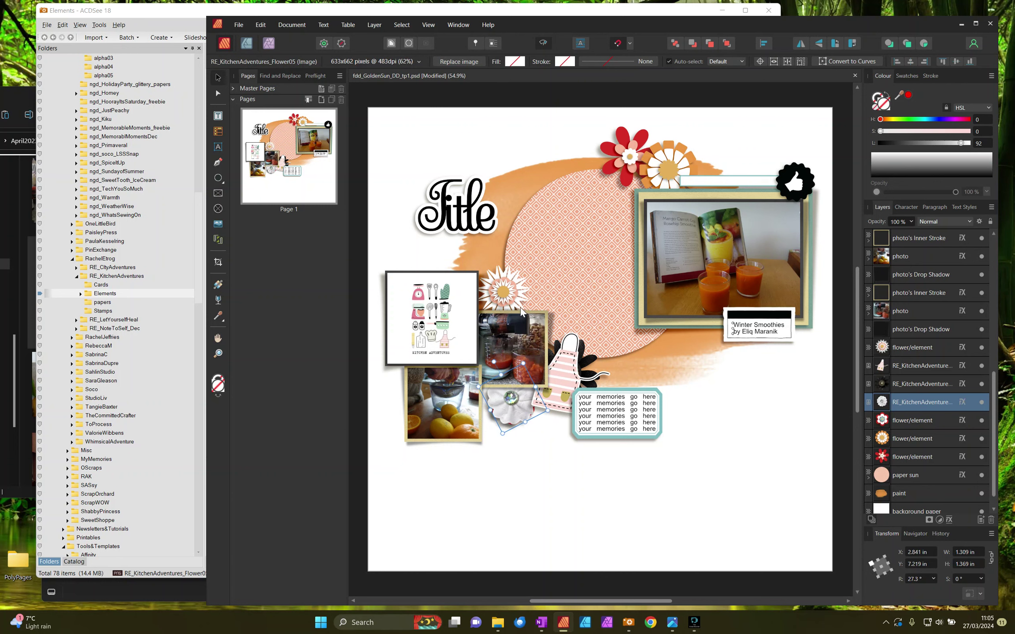
right_click(880, 401)
left_click(909, 210)
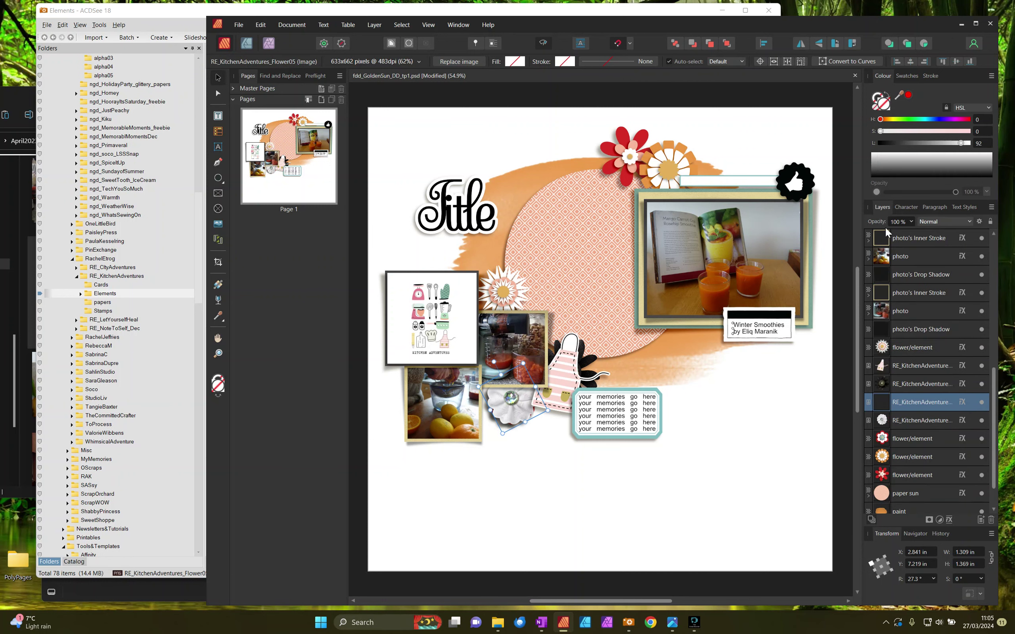
Step: Move the white flower copy beside the top red flower, enlarge it to 1.44 in, and delete the orange flower
left_click_drag(506, 407, 663, 177)
left_click_drag(634, 157, 669, 145)
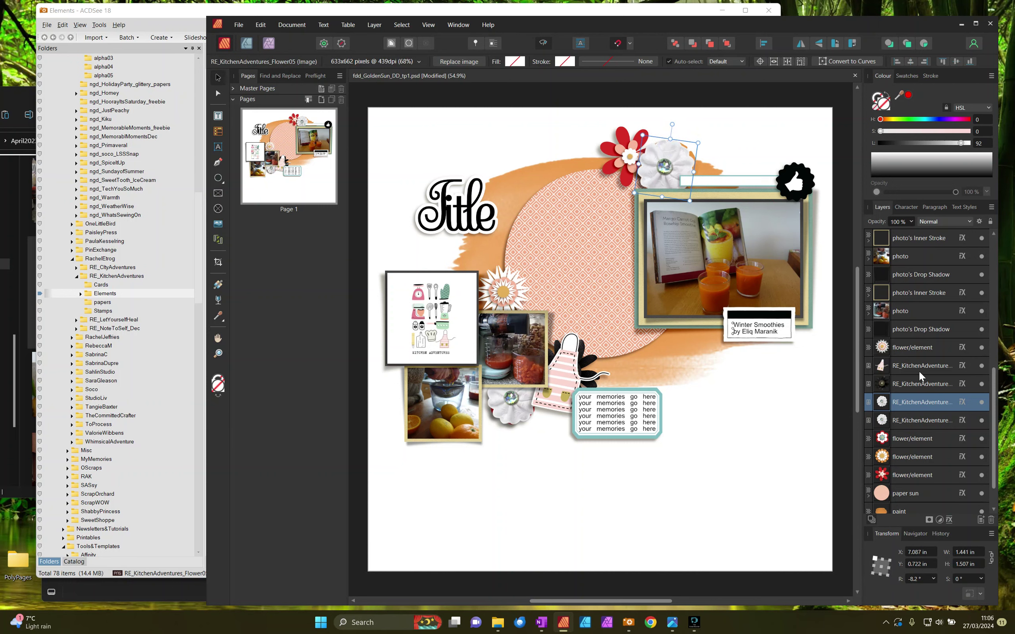
left_click(902, 450)
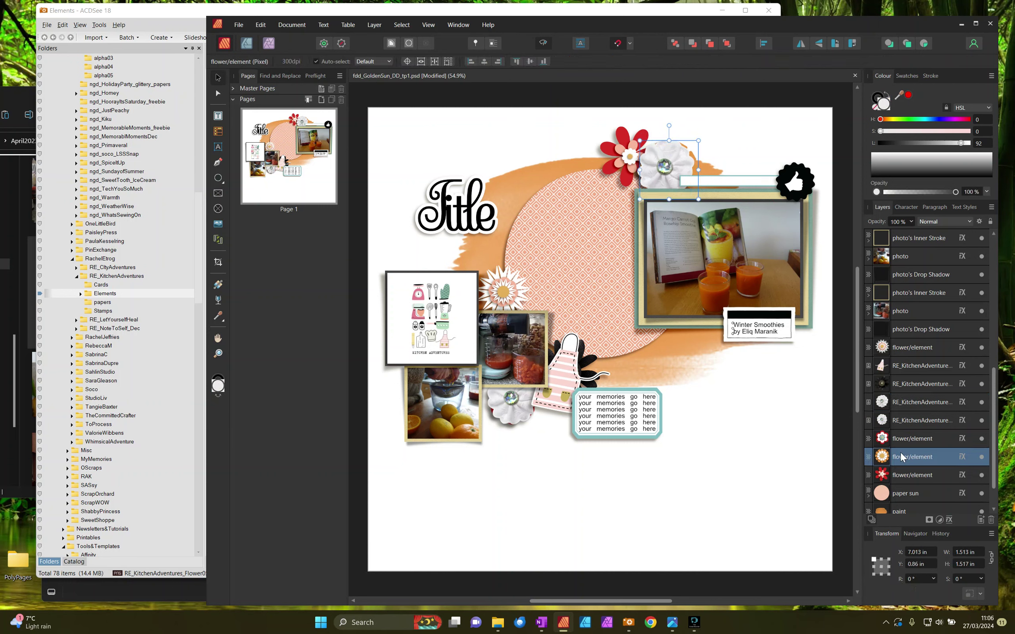
key("Delete")
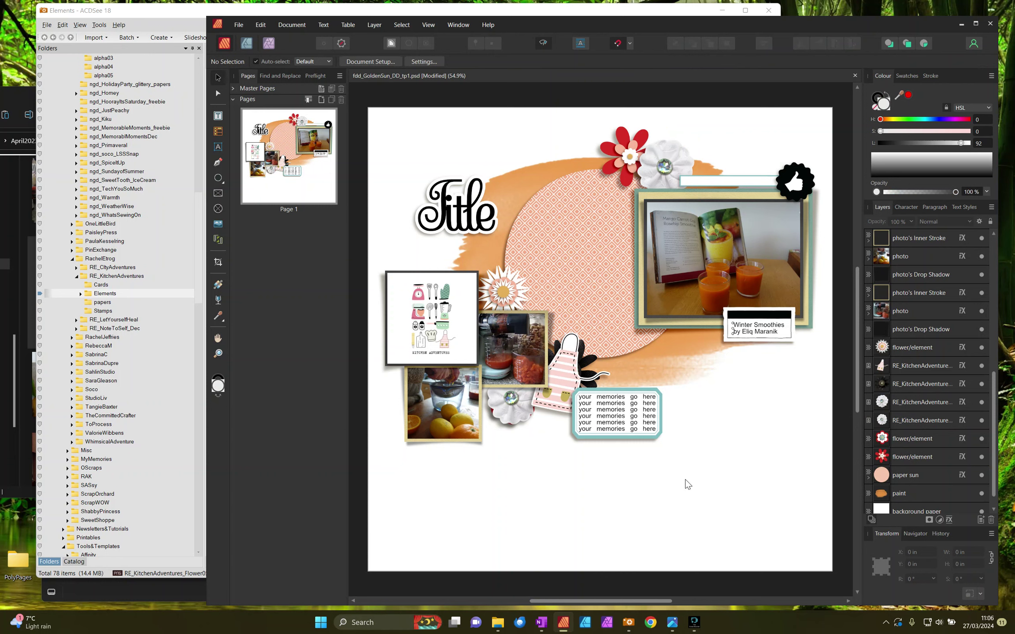
Step: Duplicate the black Flower03 layer behind the apron sticker
left_click(615, 175)
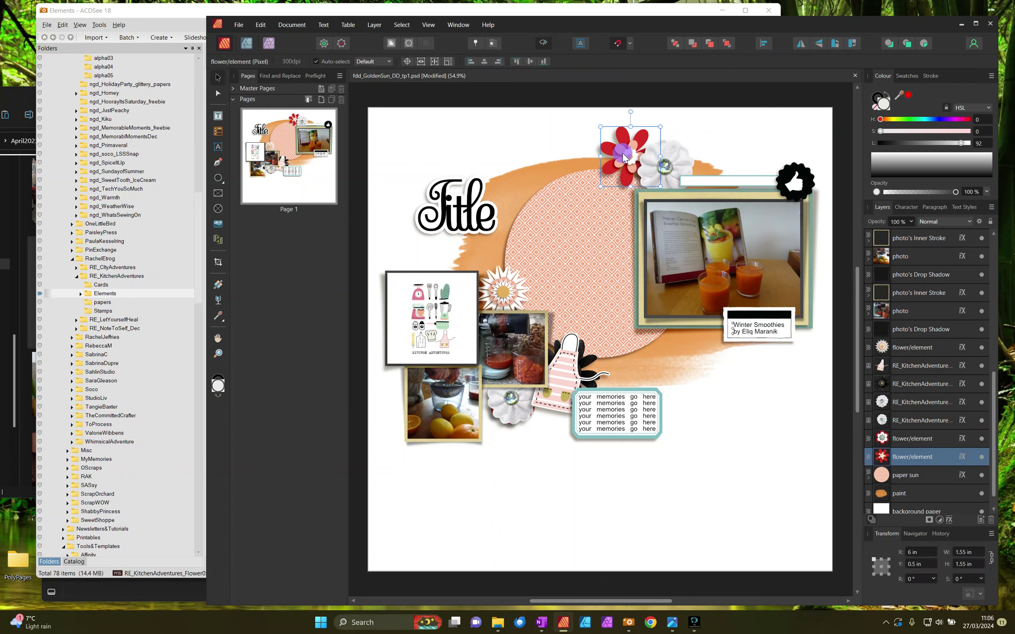
left_click(582, 368)
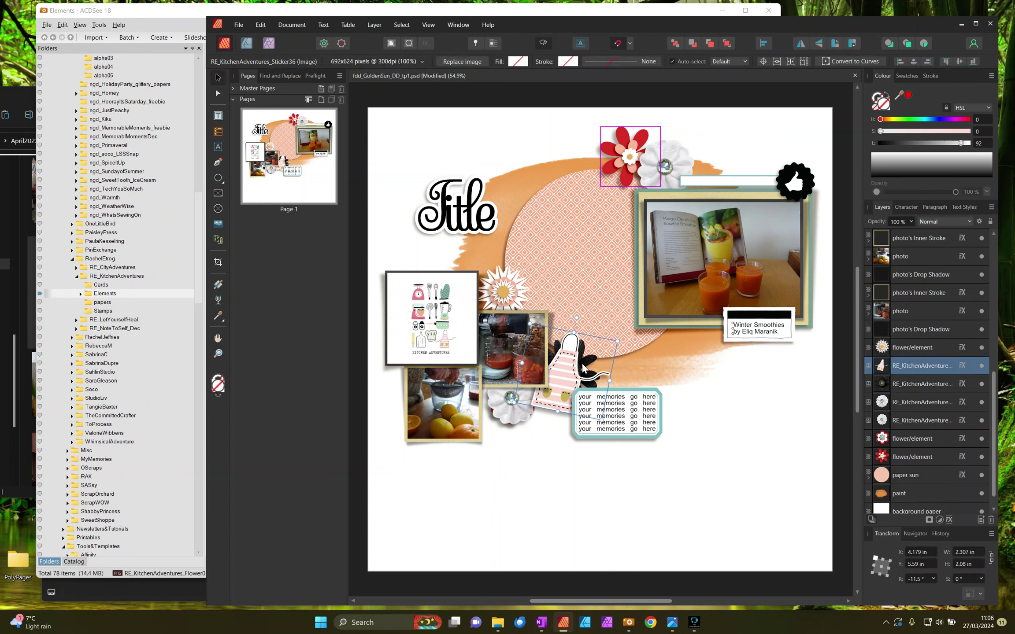
left_click(893, 382)
right_click(893, 383)
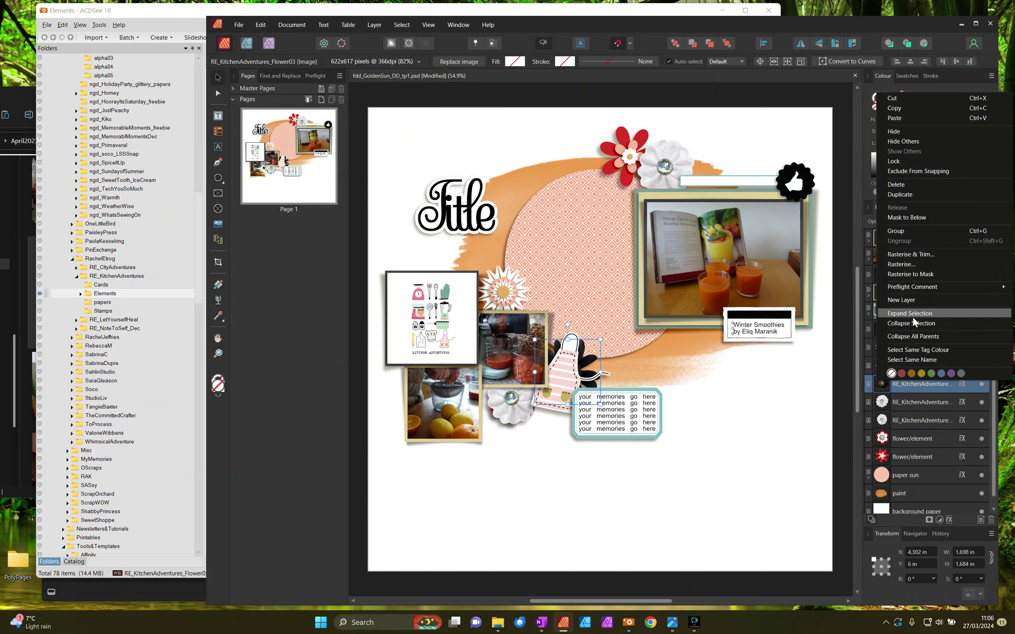
key("Escape")
left_click(882, 384)
right_click(883, 384)
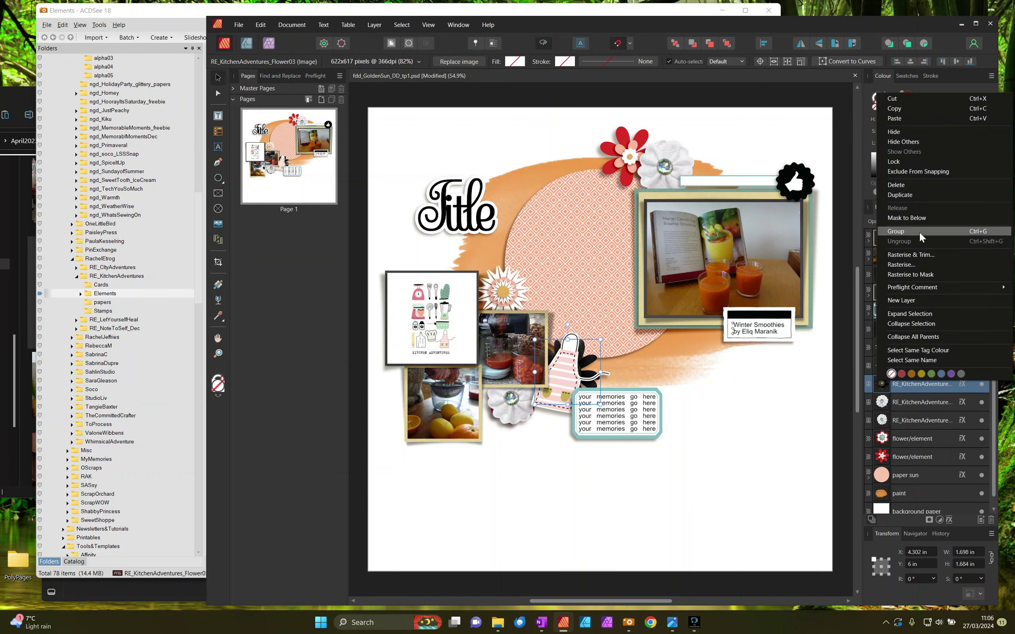
left_click(909, 197)
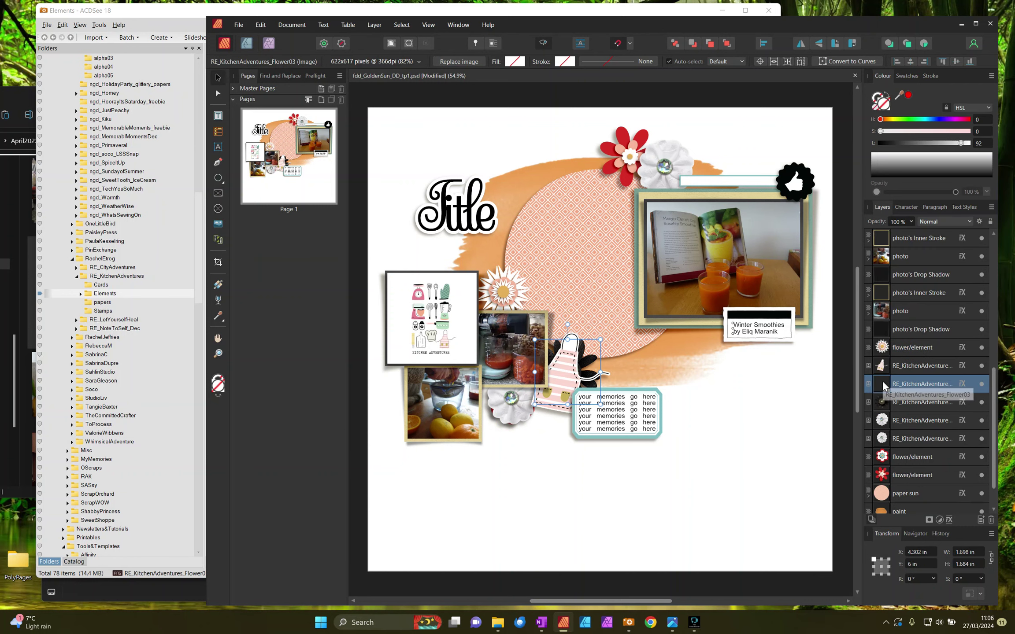
Step: Move the black copy behind the white flower, delete the red flower, and tilt it -20.2°
left_click_drag(568, 378, 630, 167)
left_click_drag(891, 388, 874, 466)
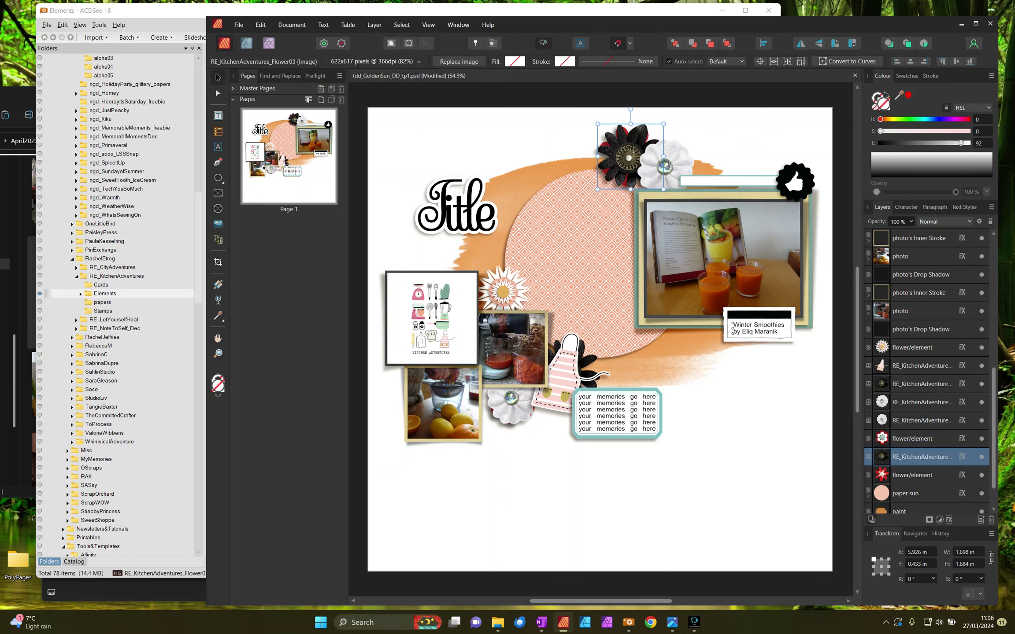
left_click(877, 475)
key("Delete")
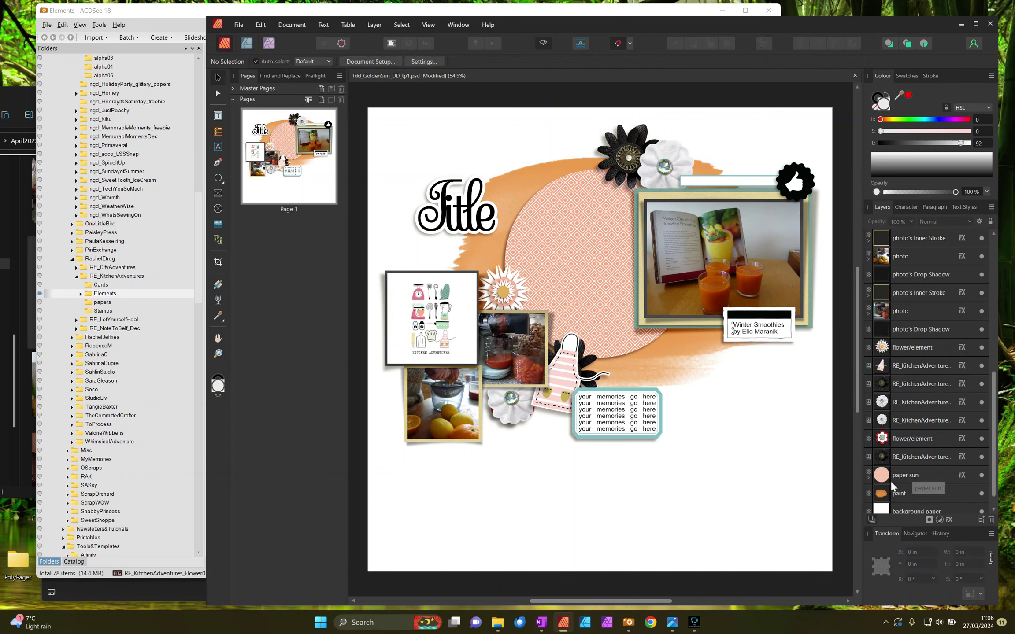
left_click(890, 459)
mouse_move(631, 109)
left_mouse_down()
mouse_move(646, 113)
mouse_move(637, 100)
mouse_move(591, 99)
mouse_move(647, 112)
left_mouse_up()
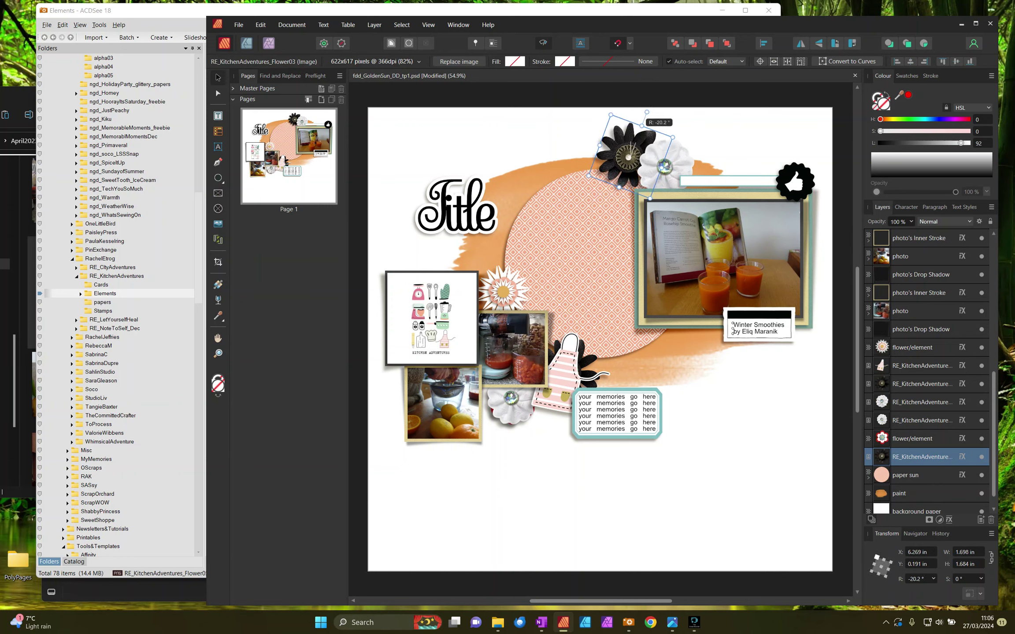
left_click(844, 274)
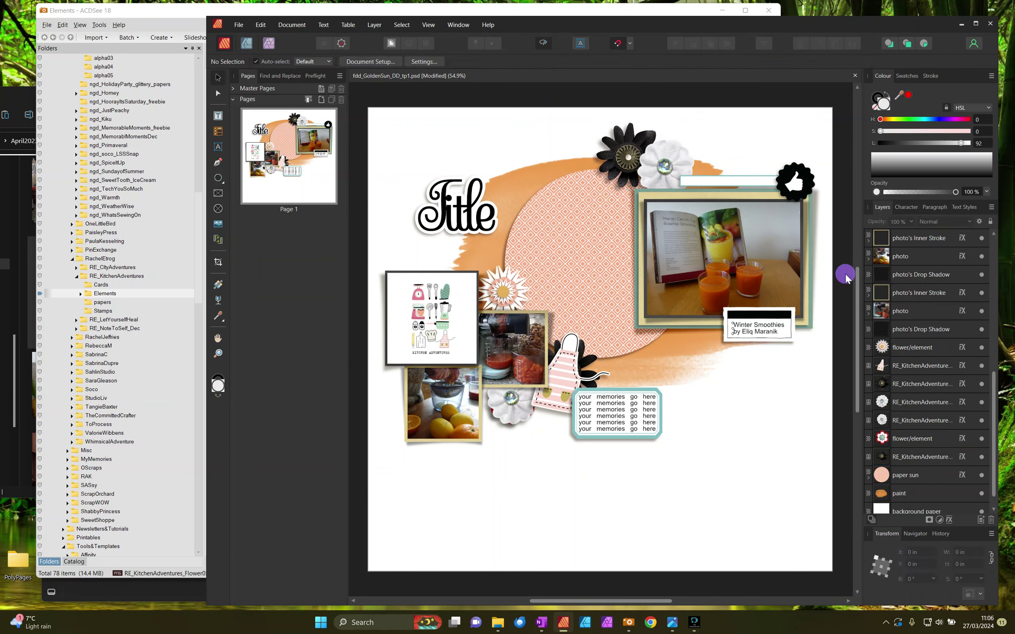
left_click(495, 286)
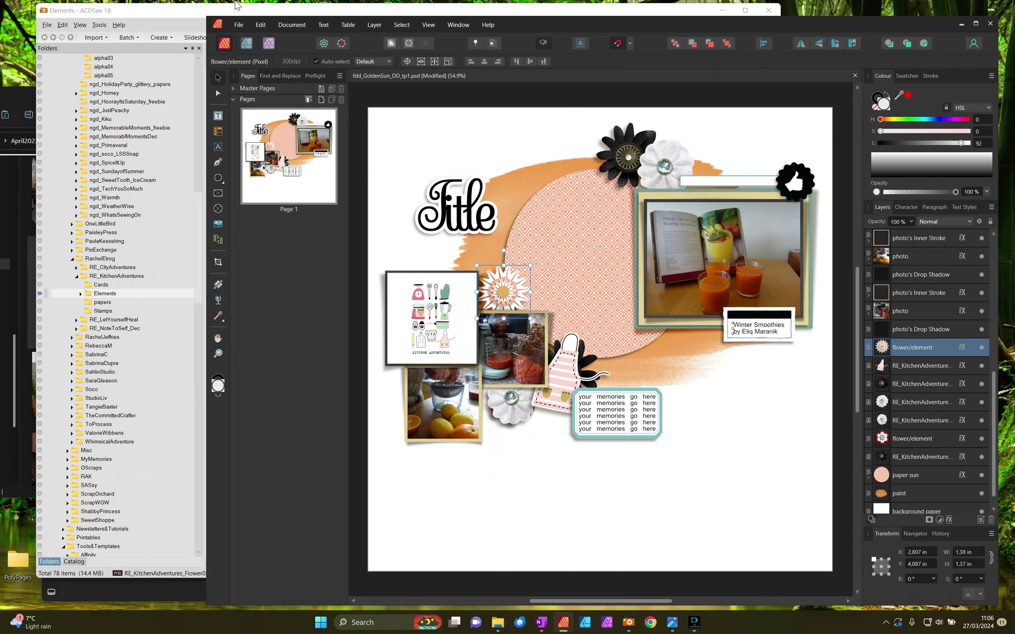
Step: Replace the sun flower above the juicer photo with the yellow-centred Flower02 daisy
left_click(192, 13)
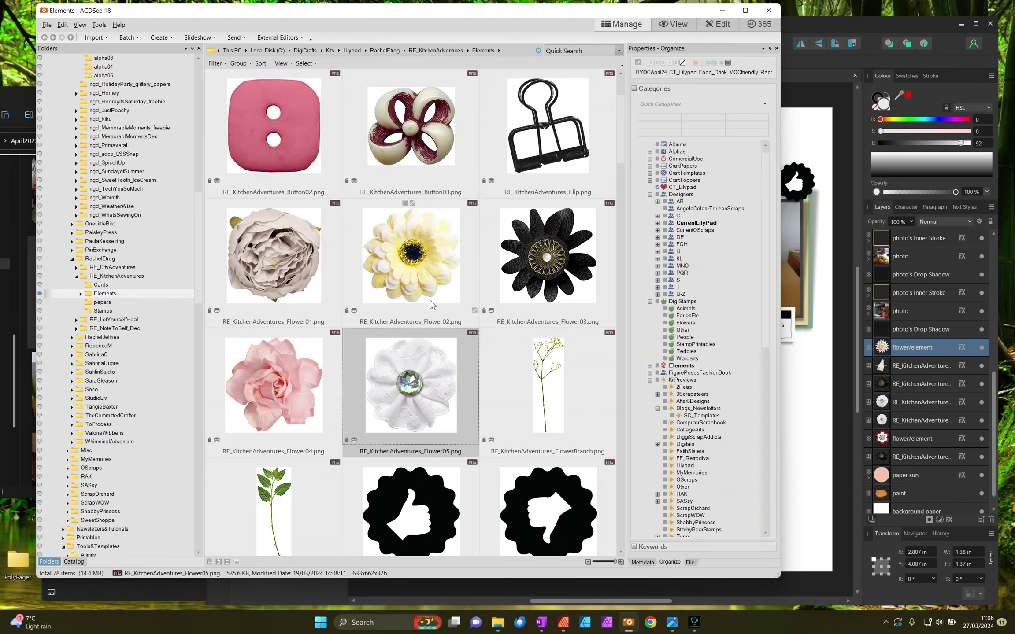
left_click(424, 264)
left_click_drag(424, 265, 530, 324)
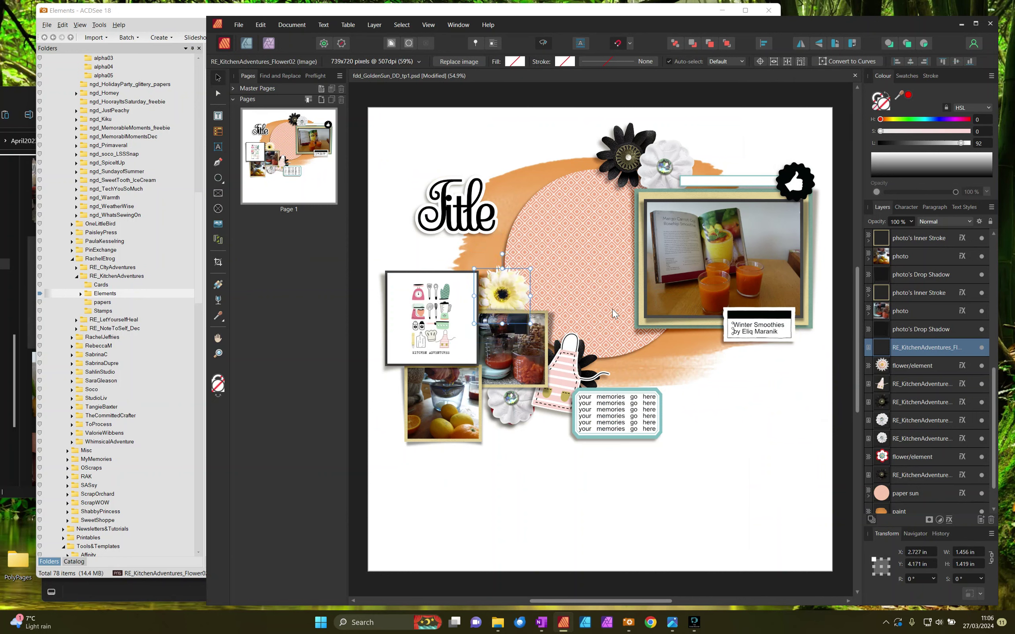
left_click_drag(961, 352, 947, 365)
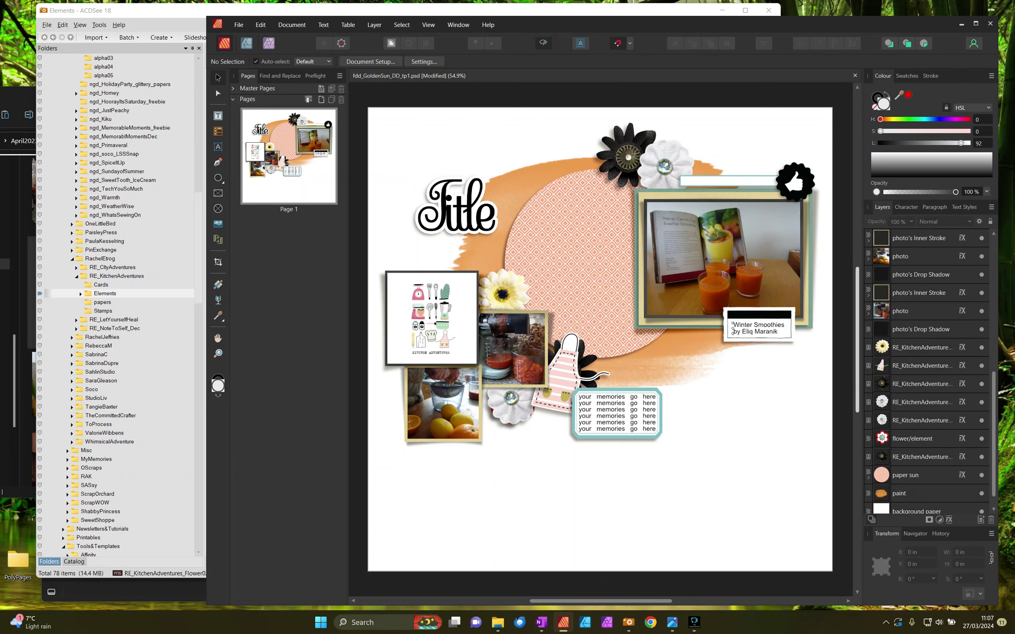
scroll(926, 374, "down", 1)
left_click(911, 495)
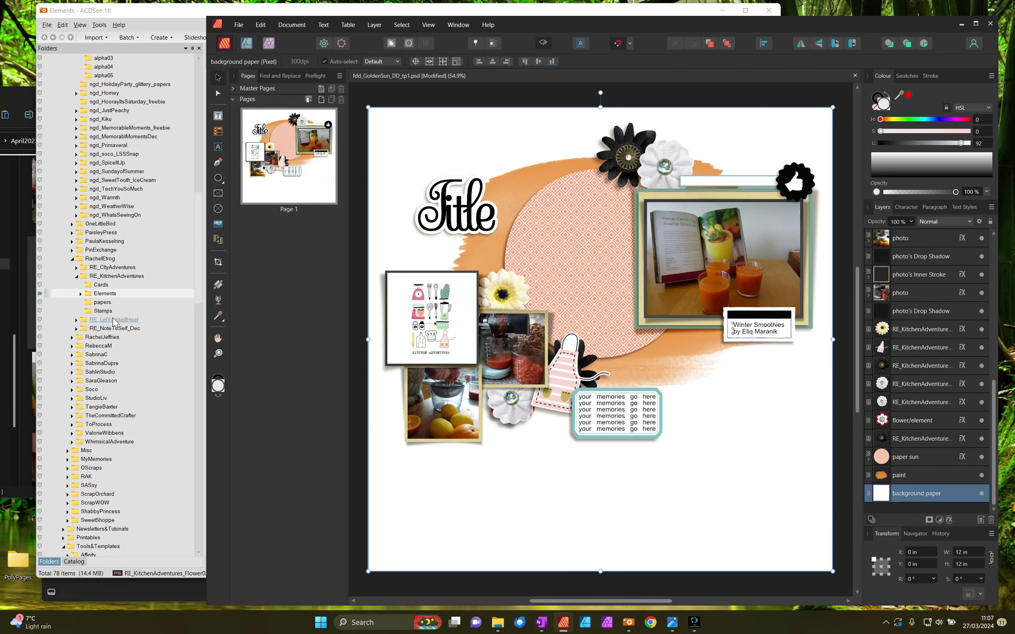
Step: Browse the kit's kitchen papers full size in ACDSee's papers folder
left_click(102, 303)
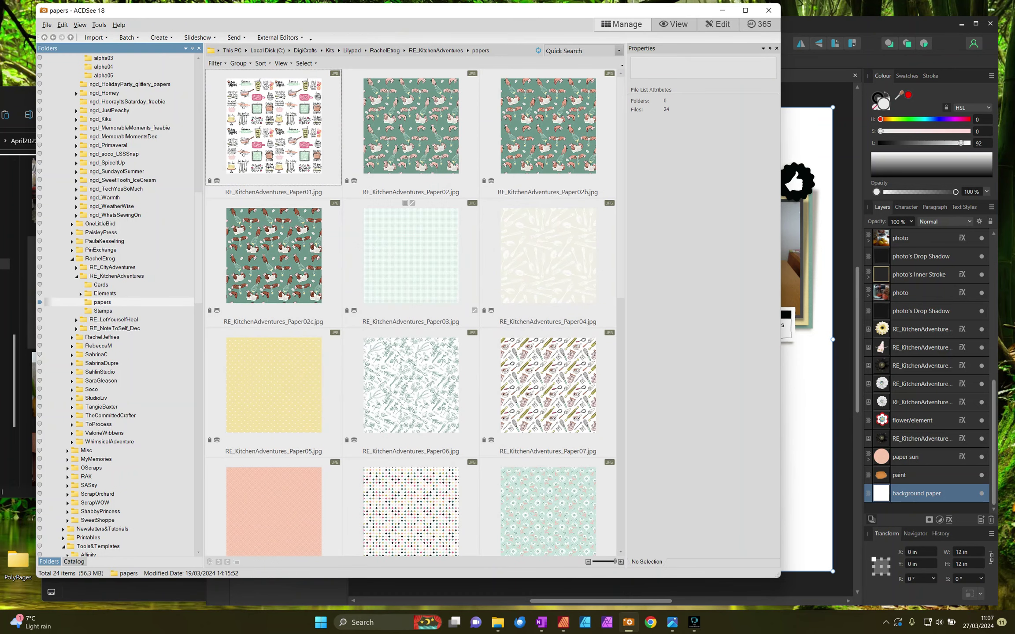
double_click(337, 179)
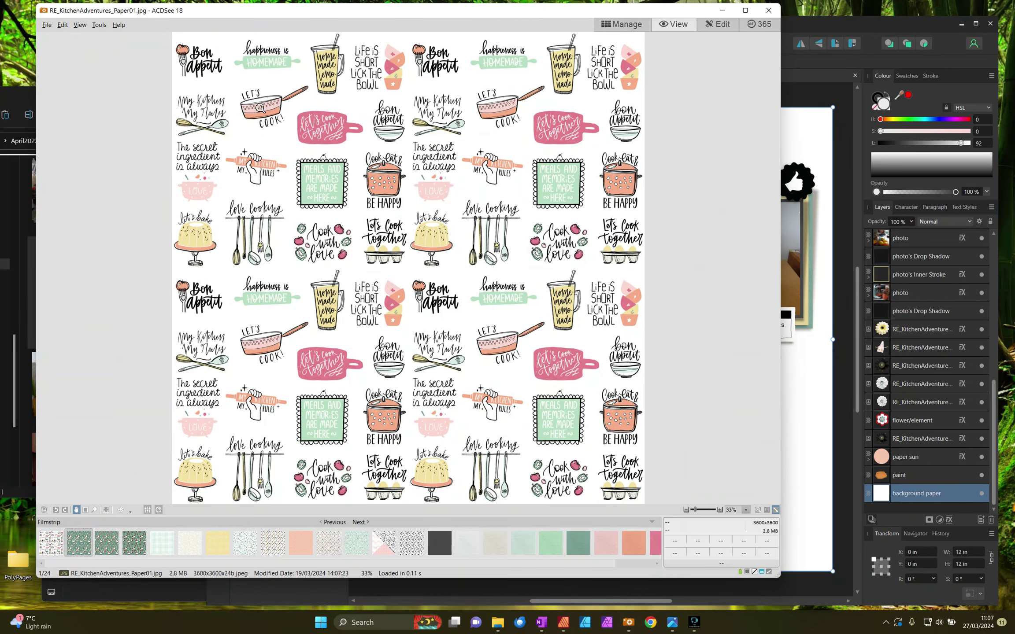
scroll(260, 108, "down", 1)
scroll(260, 108, "down", 3)
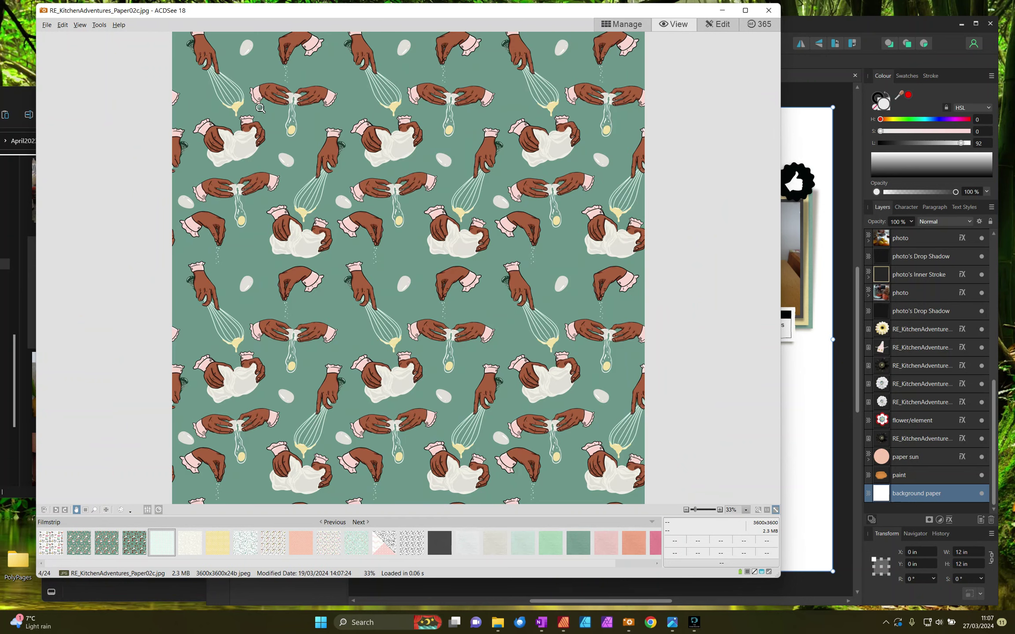
scroll(260, 108, "down", 1)
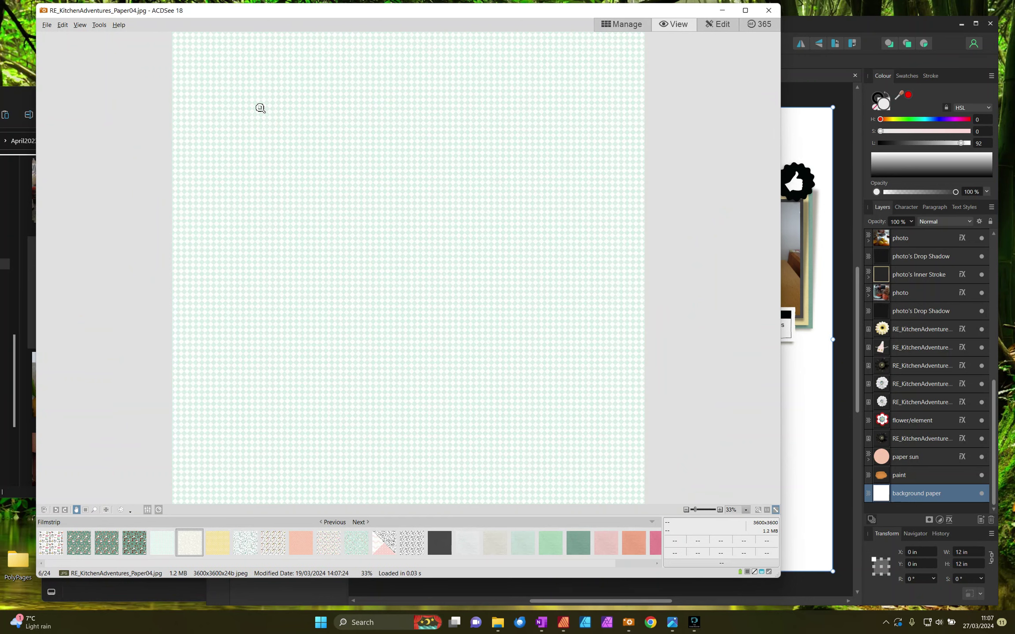
scroll(260, 108, "down", 1)
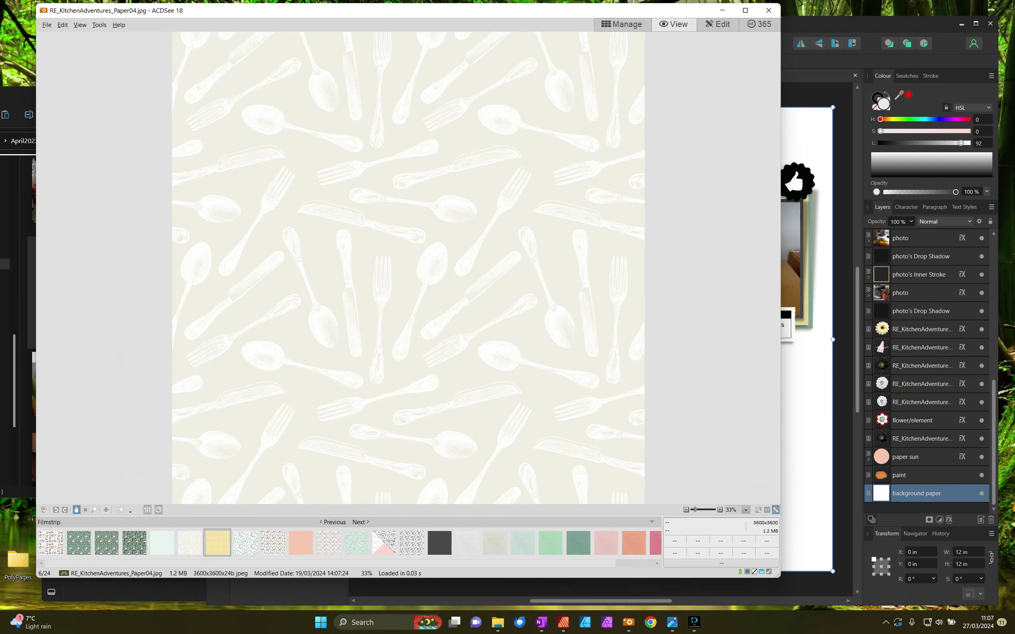
scroll(259, 108, "down", 1)
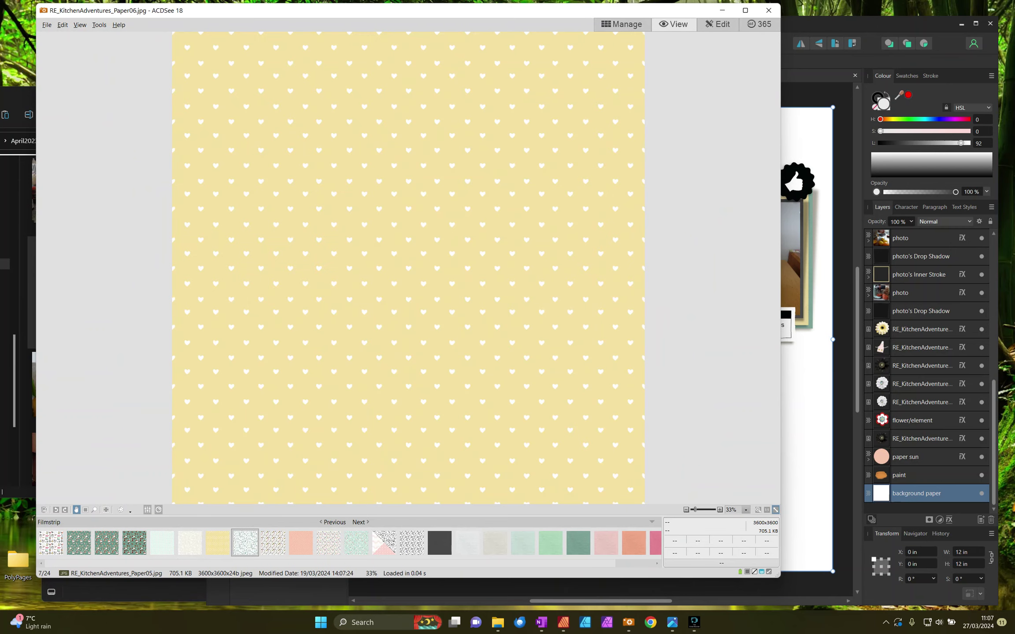
scroll(260, 108, "down", 1)
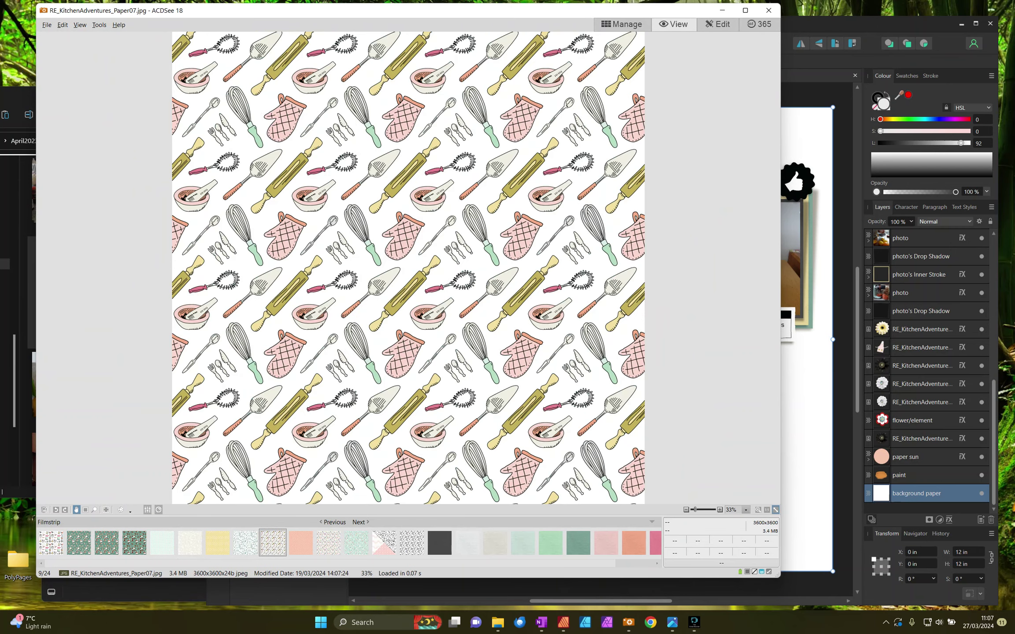
scroll(260, 108, "down", 1)
scroll(260, 108, "up", 1)
scroll(260, 108, "down", 2)
scroll(260, 107, "down", 1)
scroll(260, 108, "down", 1)
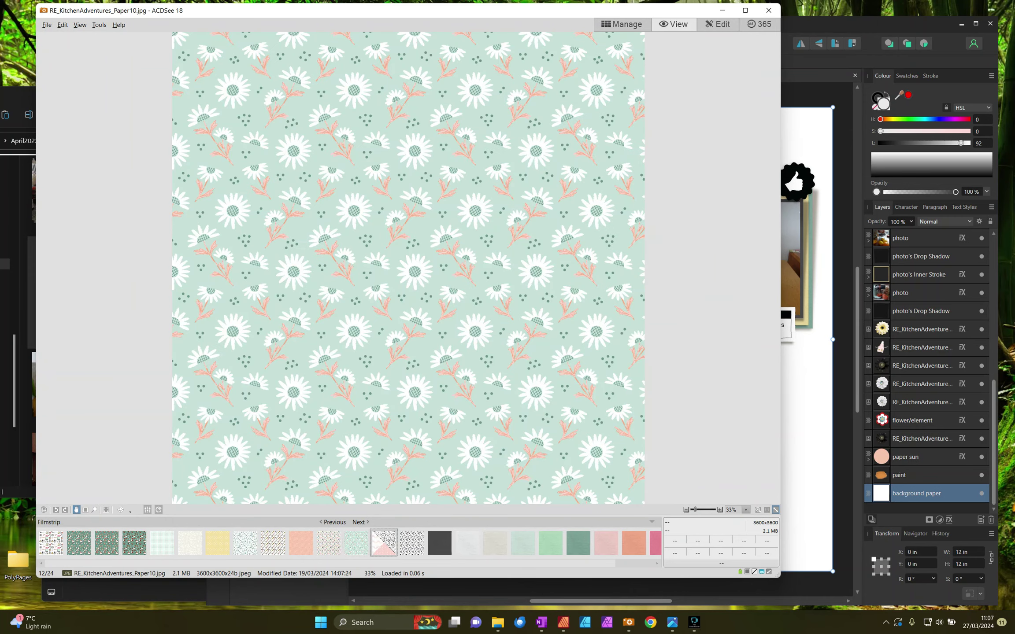
scroll(260, 108, "down", 1)
scroll(409, 267, "up", 1)
scroll(408, 267, "up", 1)
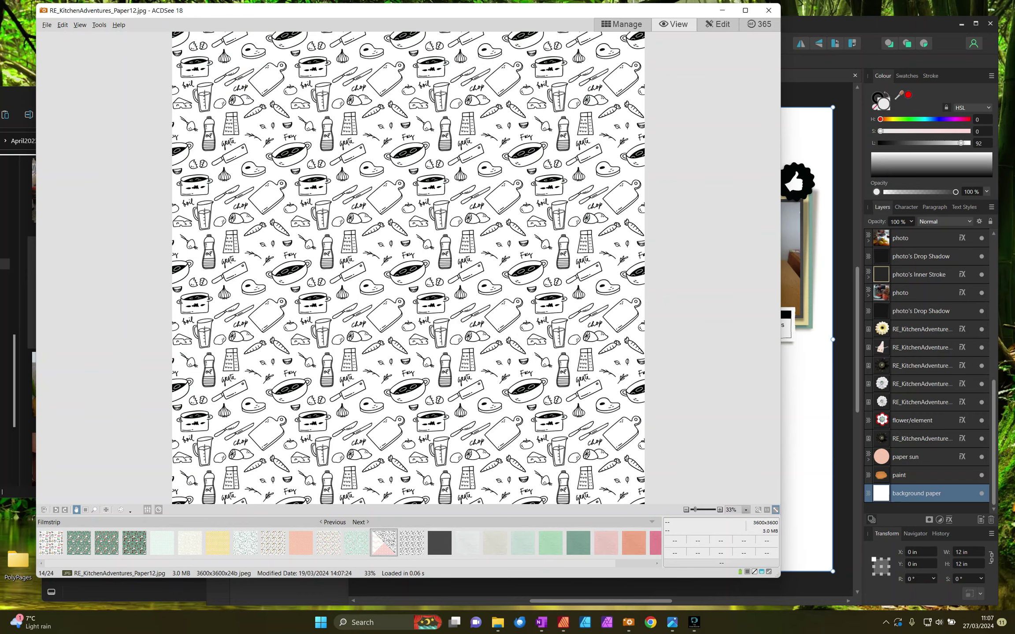
scroll(260, 108, "up", 4)
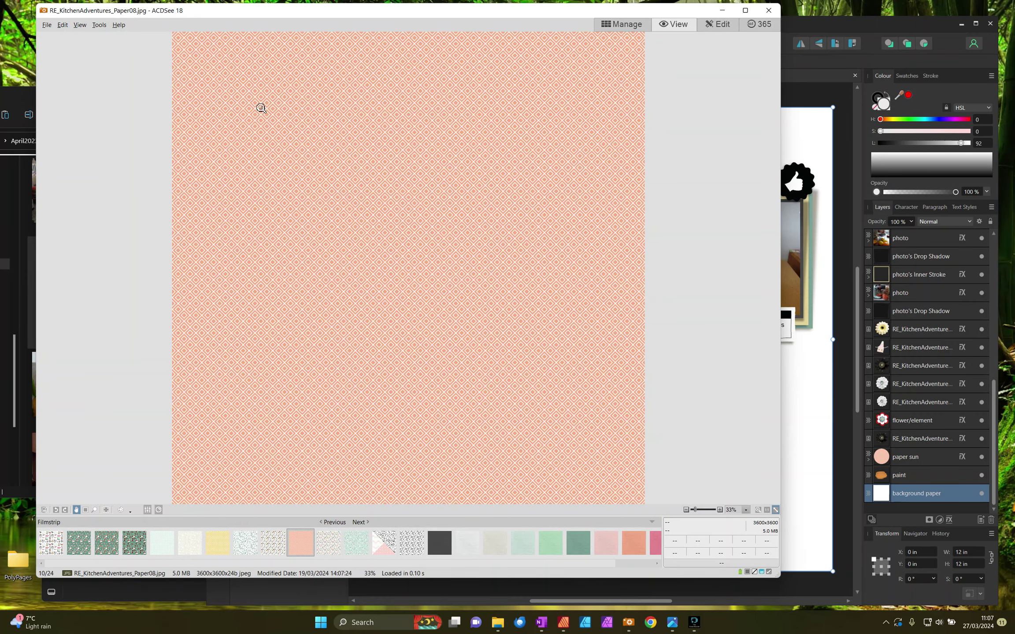
Step: Place the mint daisy Paper10 onto the scrapbook page as background
left_click(638, 26)
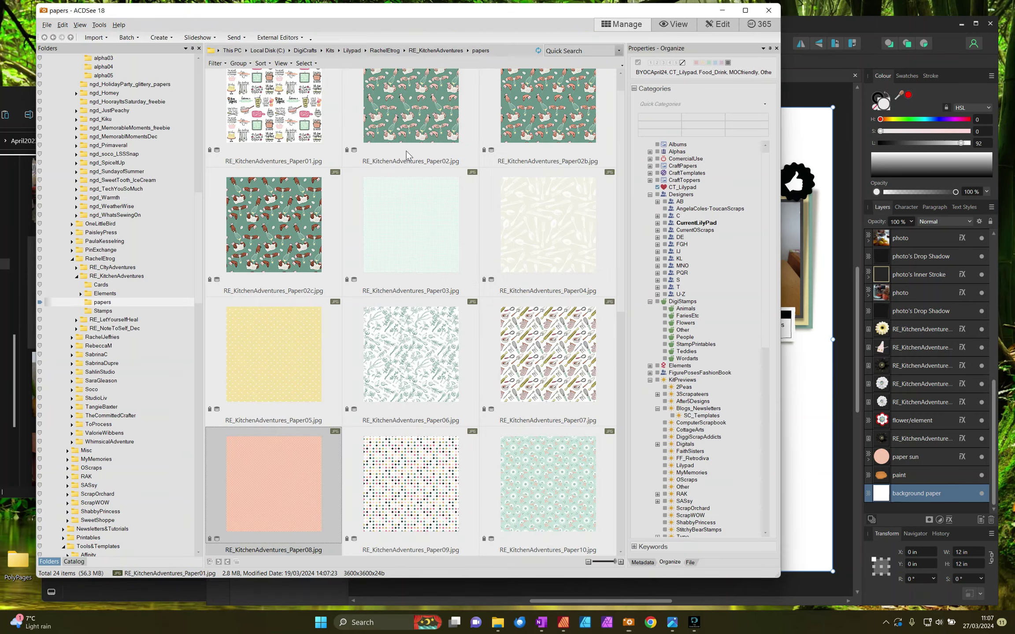
left_click(511, 467)
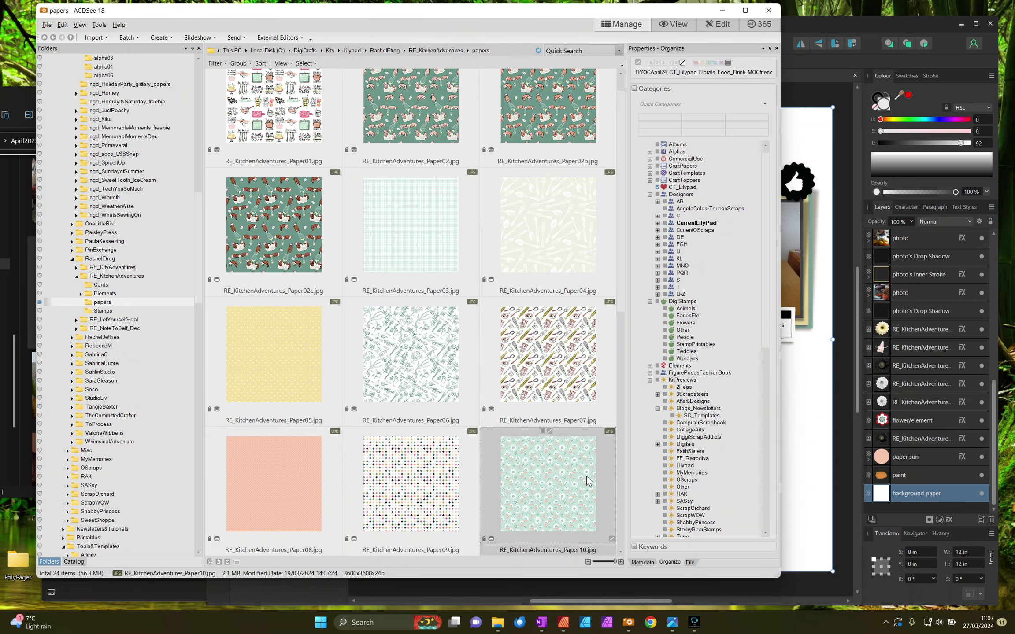
left_click_drag(511, 467, 599, 360)
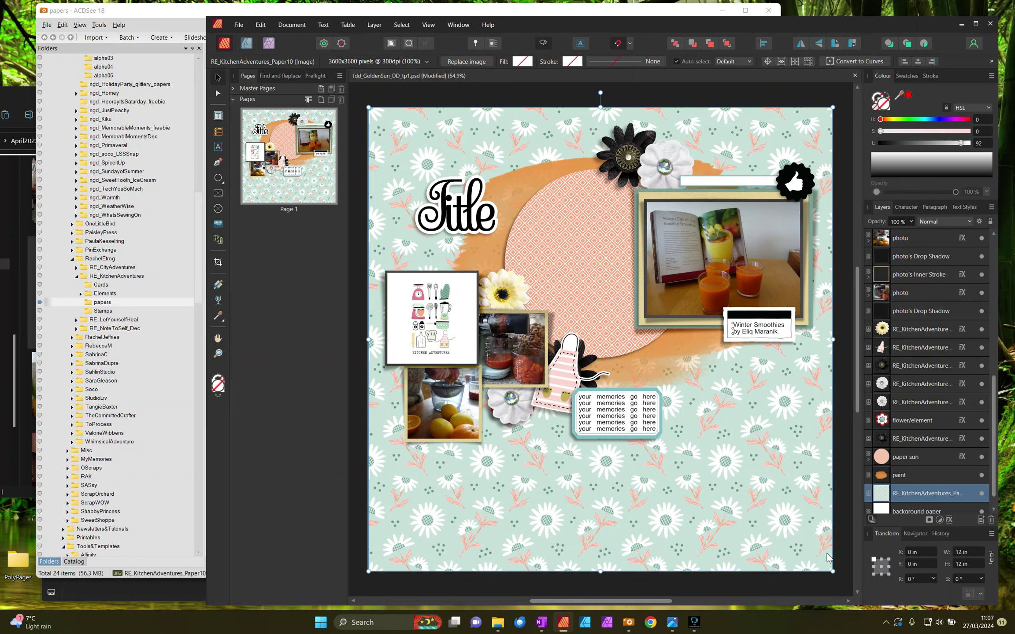
left_click(180, 13)
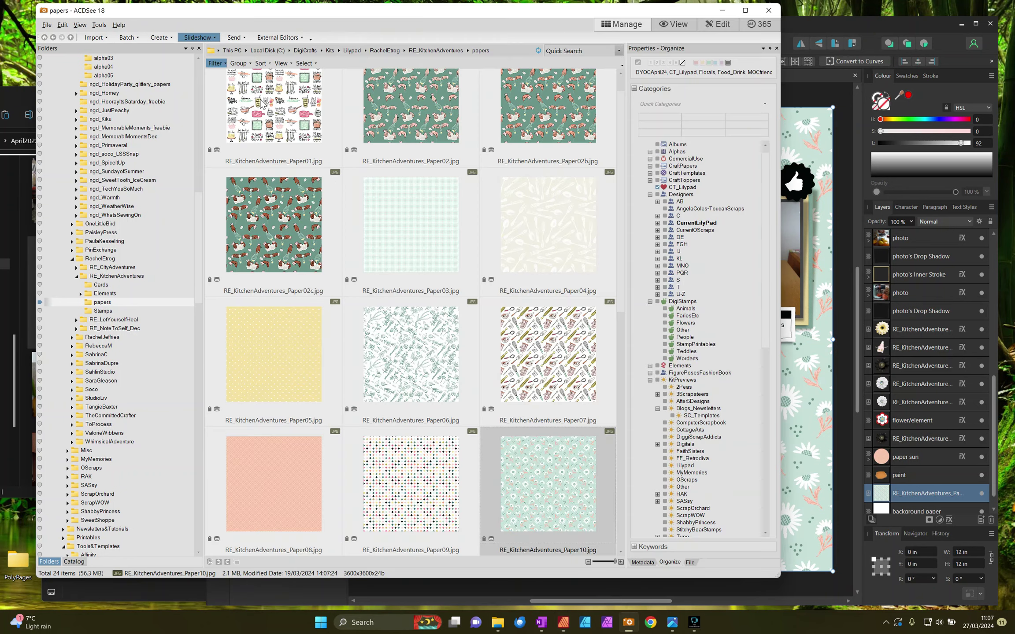
Step: Place Paper03 on the page, aligned to fill it from the corner
scroll(549, 427, "up", 1)
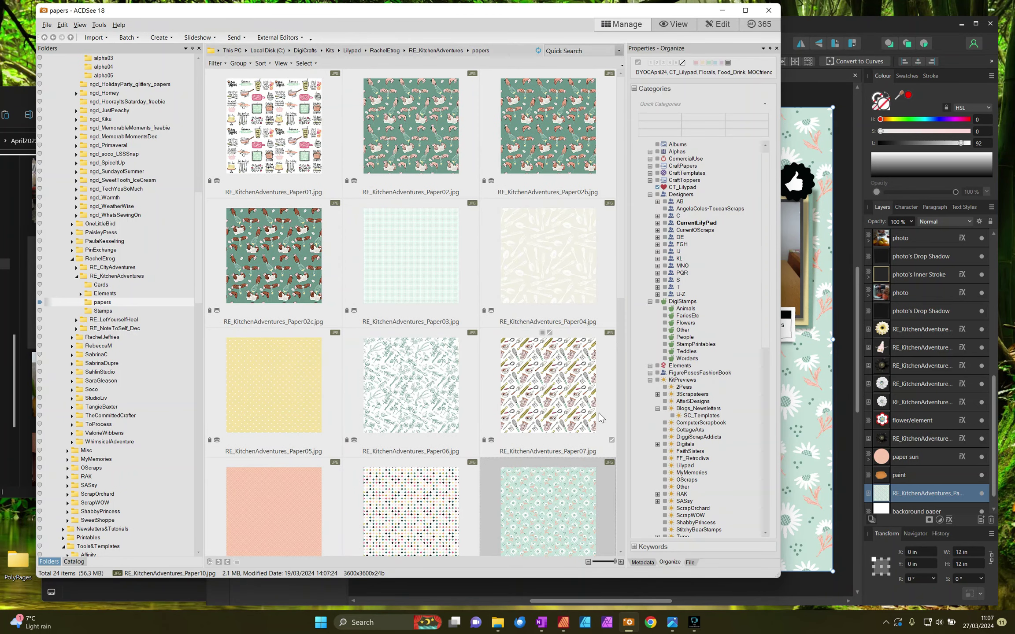
left_click_drag(411, 260, 808, 462)
left_click_drag(615, 360, 605, 364)
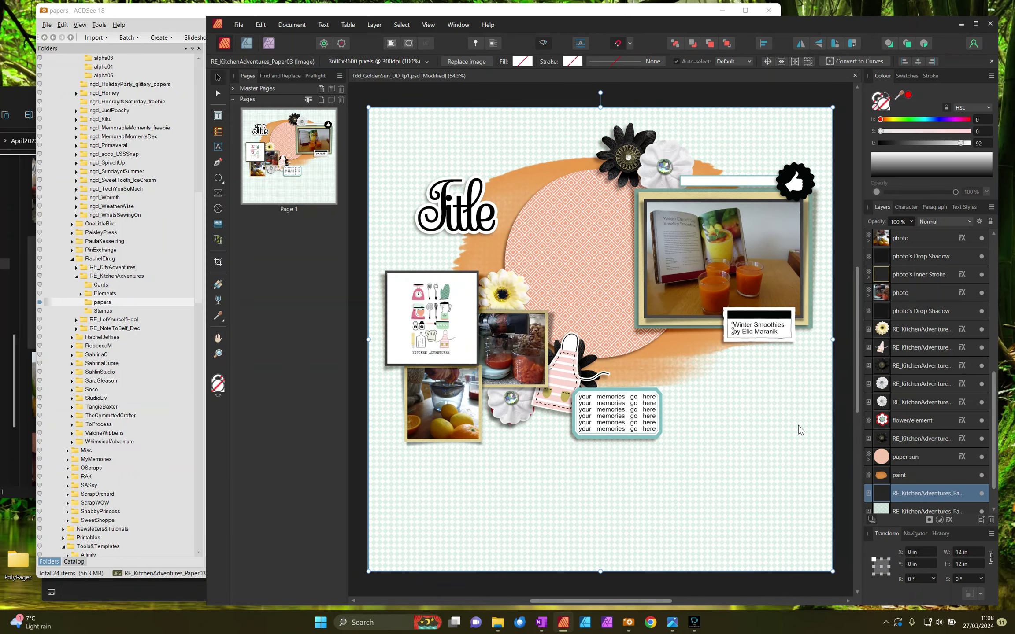
Step: Preview the doodle Paper12 as background, then delete it so mint Paper10 remains
left_click(199, 13)
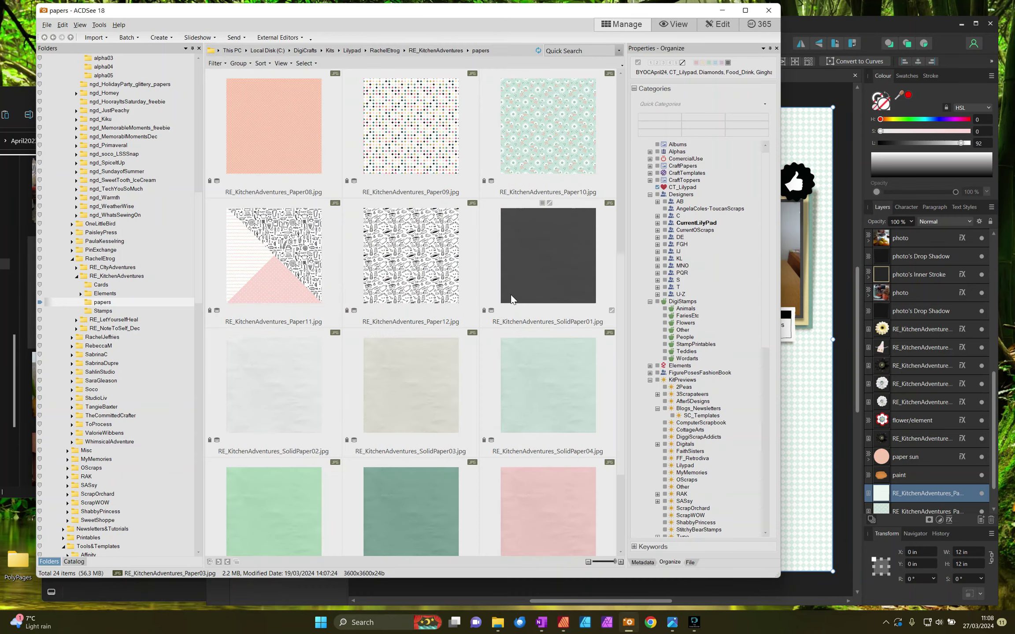
mouse_move(397, 278)
left_mouse_down()
mouse_move(741, 449)
mouse_move(799, 458)
left_mouse_up()
left_click_drag(610, 372, 610, 356)
scroll(976, 488, "down", 3)
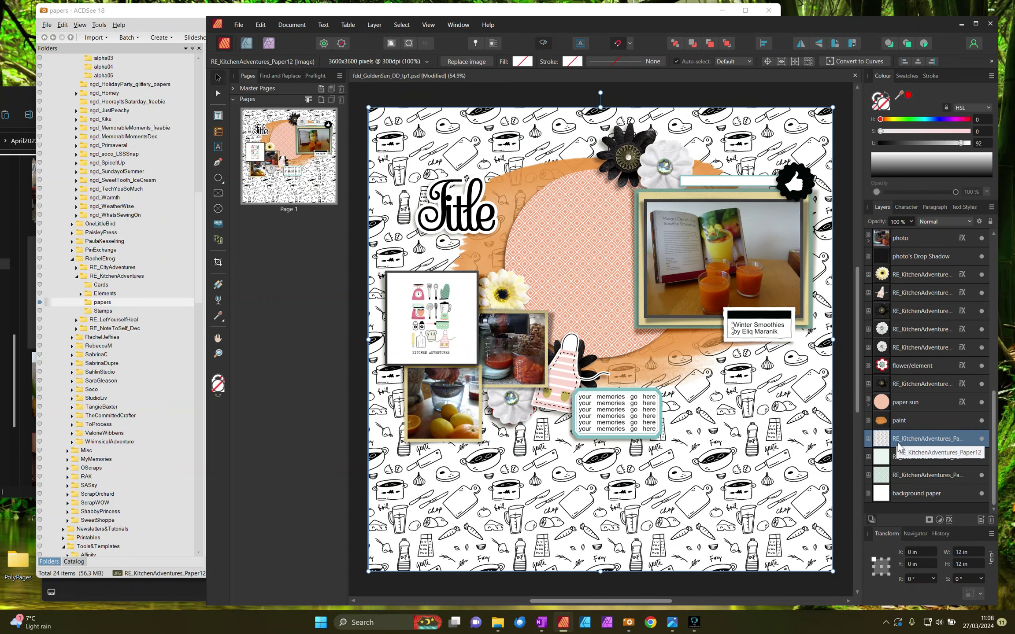
key("Delete")
key("Delete")
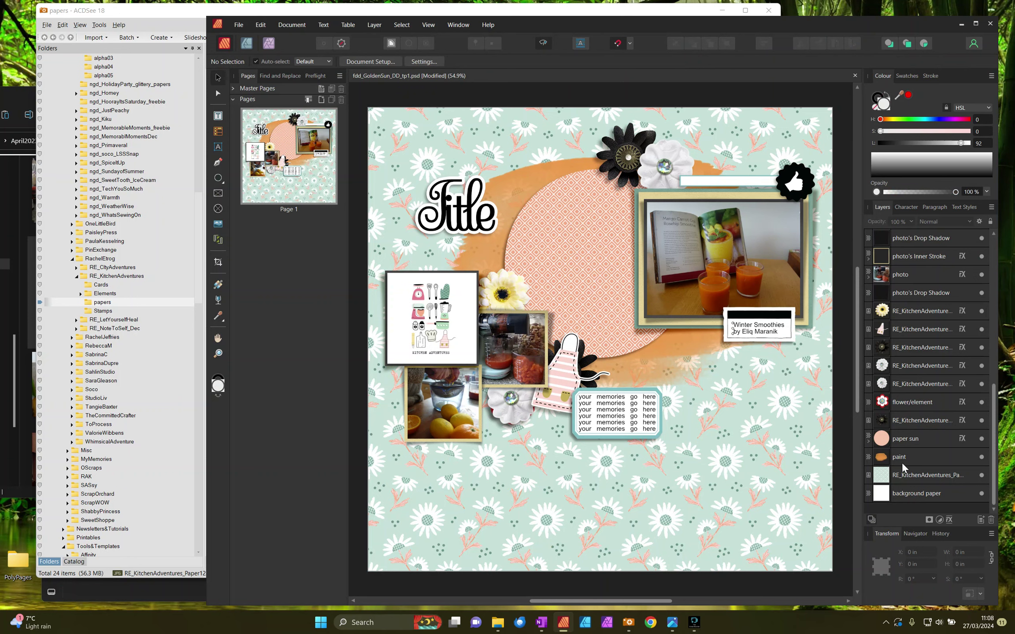
left_click(903, 457)
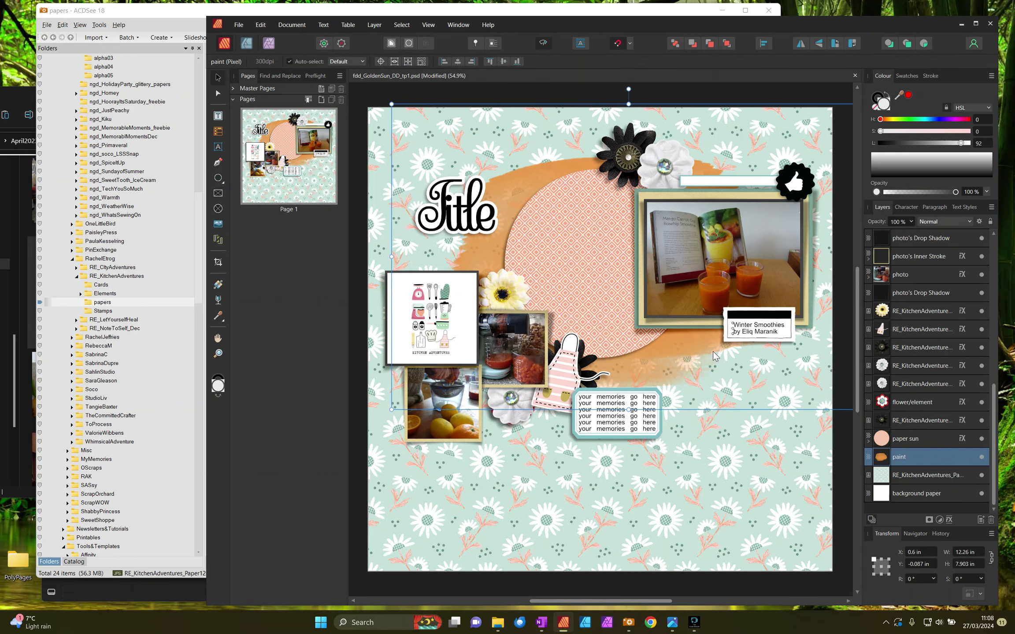
left_click(102, 302)
scroll(285, 303, "down", 10)
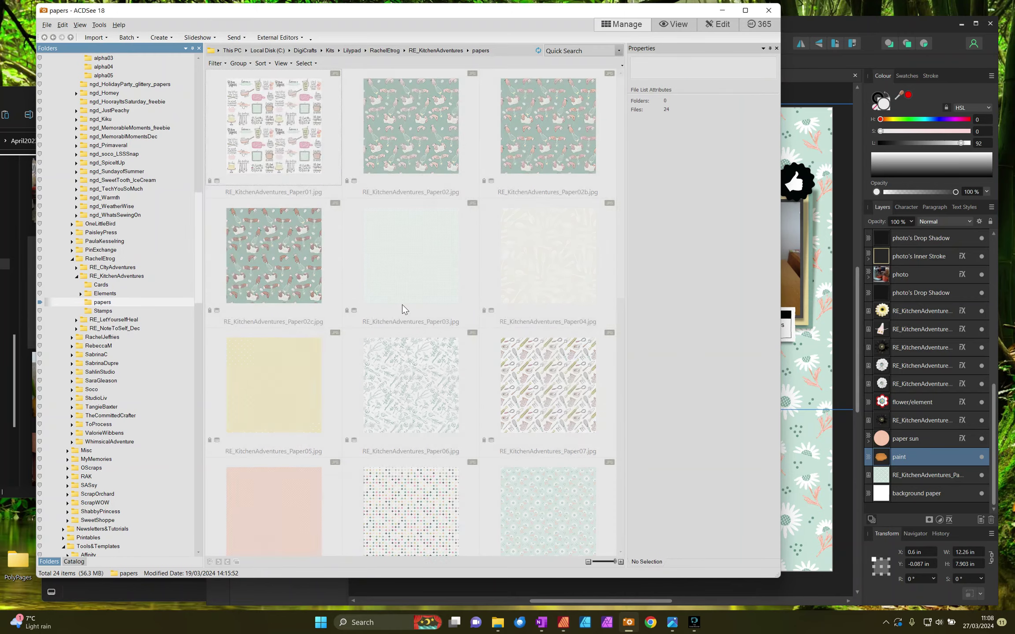
Step: Place the green SolidPaper06 at 0,0 and clip it into the orange paint splash layer
left_click(425, 340)
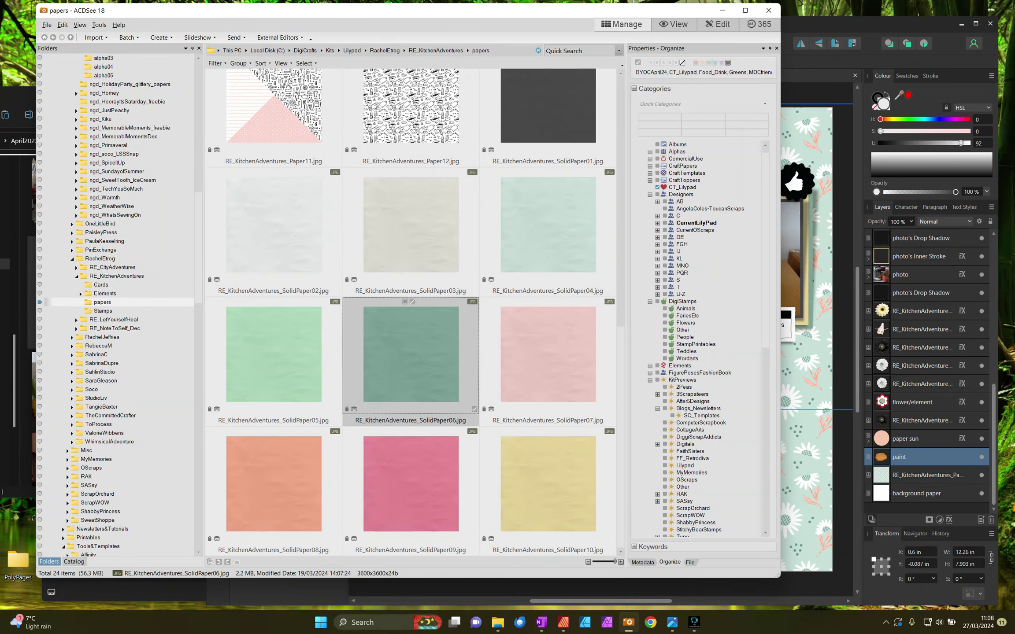
left_click_drag(698, 255, 797, 408)
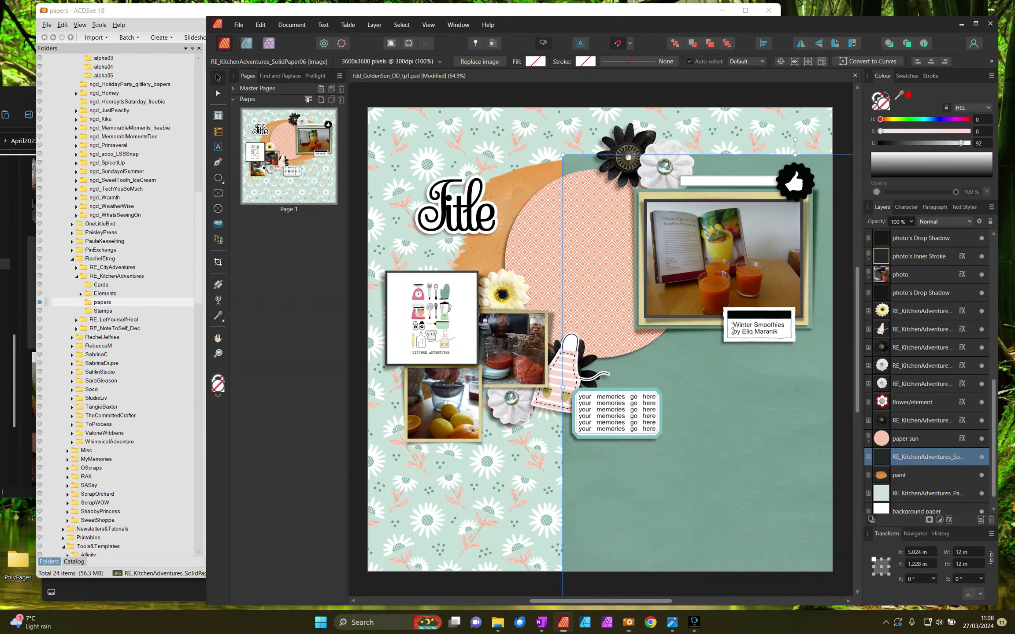
left_click_drag(607, 353, 606, 366)
mouse_move(881, 459)
left_mouse_down()
mouse_move(881, 476)
mouse_move(907, 478)
mouse_move(885, 460)
left_mouse_up()
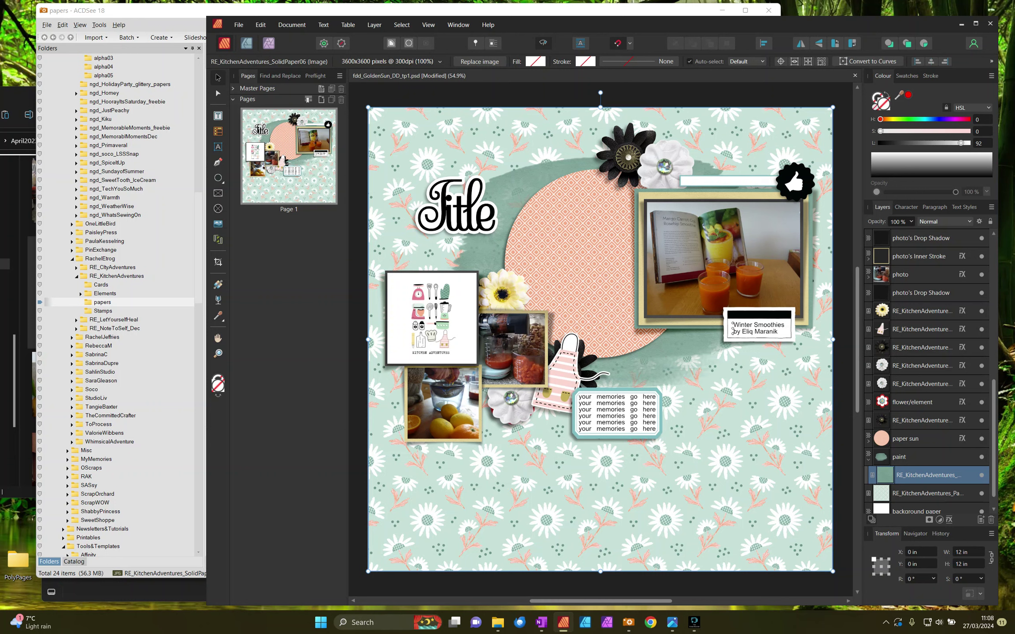
left_click(438, 185)
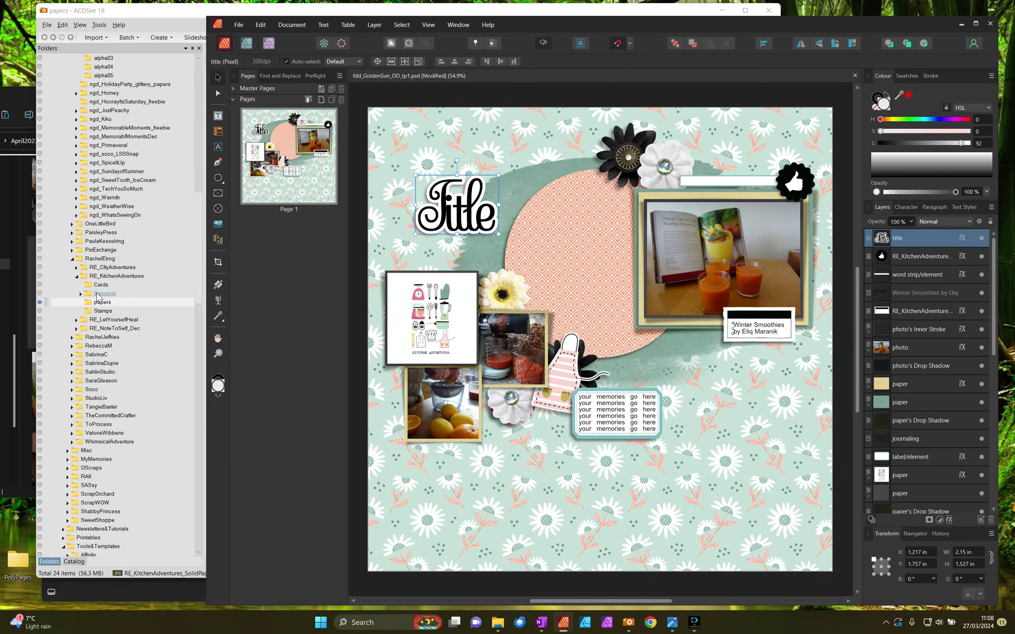
Step: Browse the Elements > words folder, then return to the main Elements folder
left_click(80, 293)
left_click(105, 303)
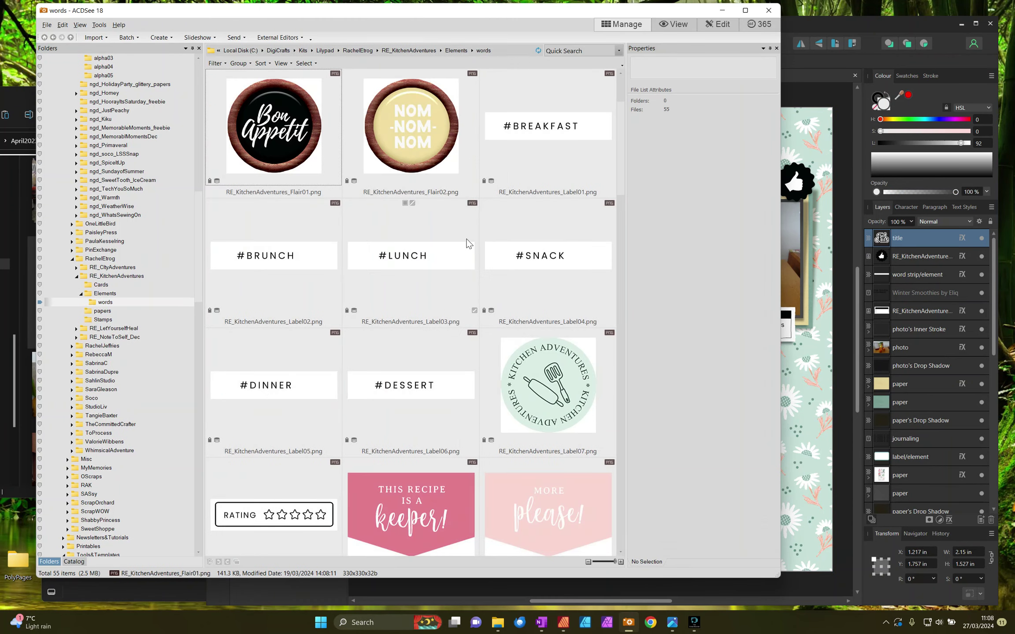
scroll(412, 308, "down", 10)
scroll(467, 241, "down", 6)
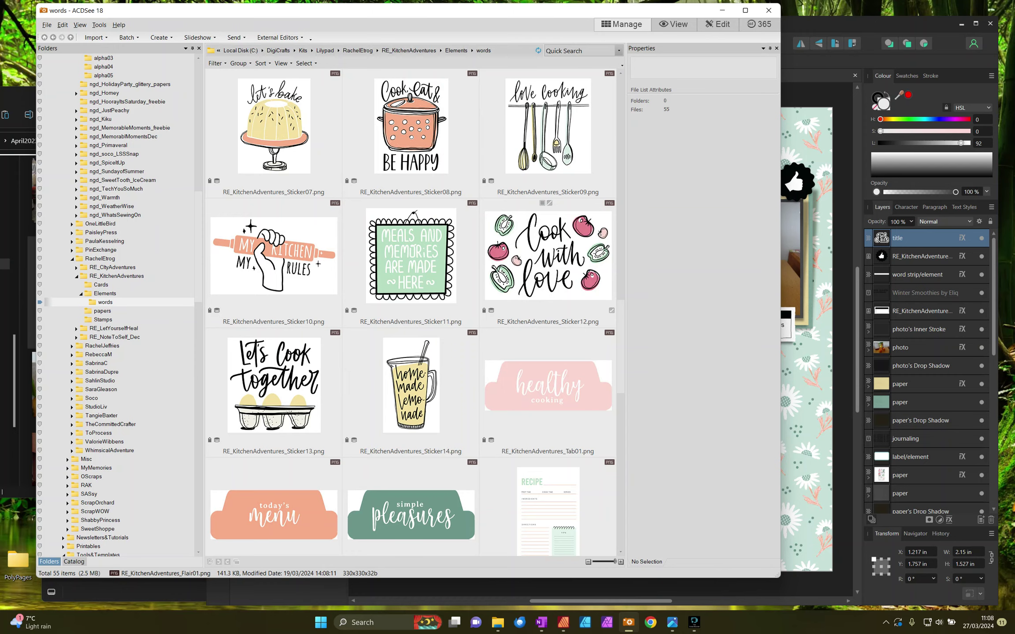
scroll(469, 244, "down", 4)
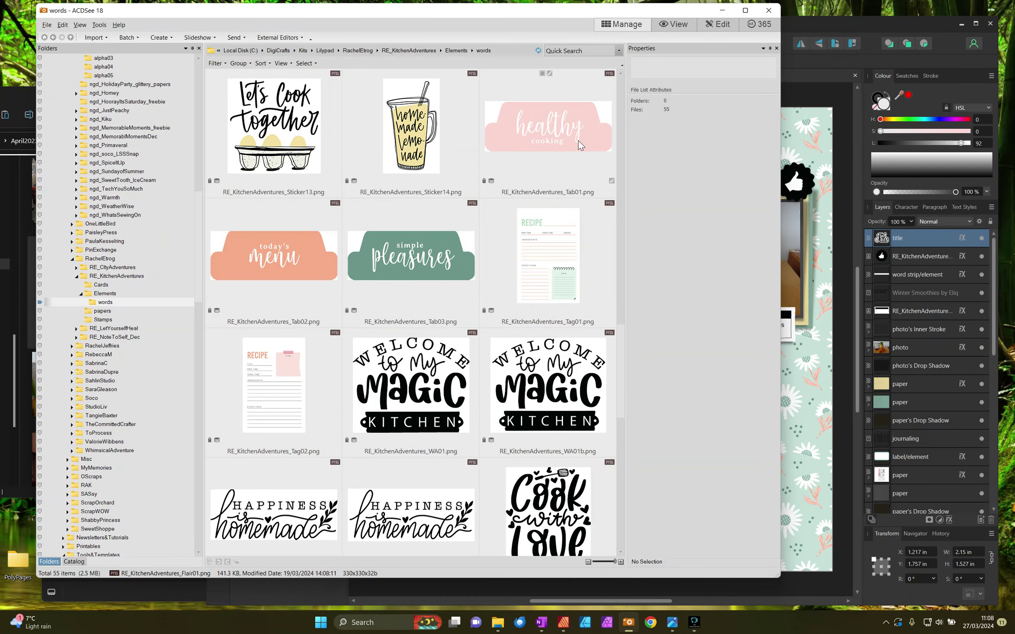
scroll(569, 185, "down", 8)
scroll(566, 189, "down", 2)
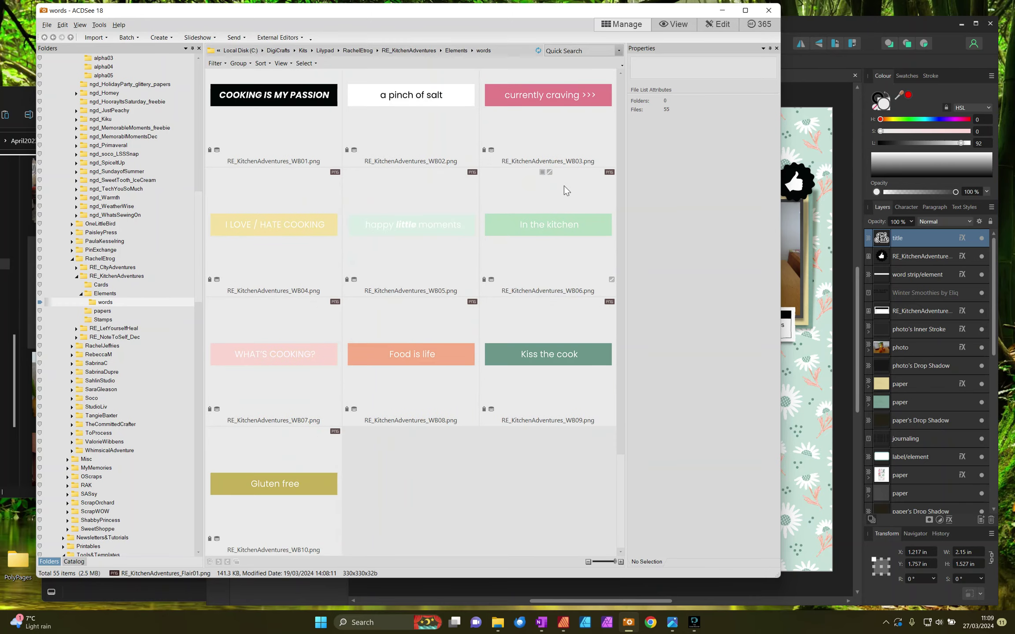
left_click(104, 294)
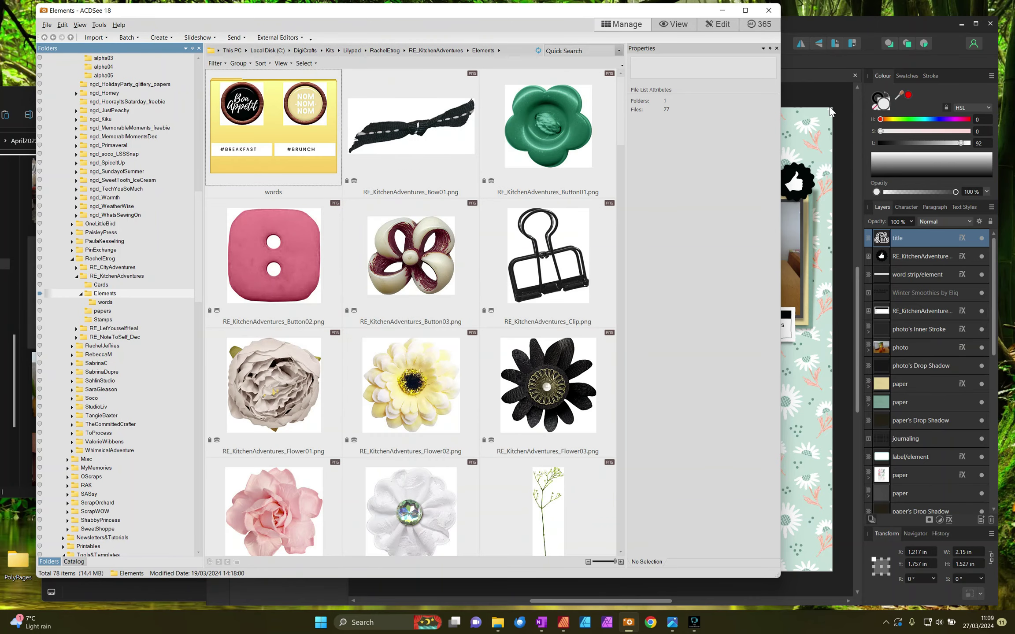
Step: From RE_KitchenAdventures, open TLP_RE_KitchenAdventures_Elements.jpg full-size
left_click_drag(822, 23, 833, 16)
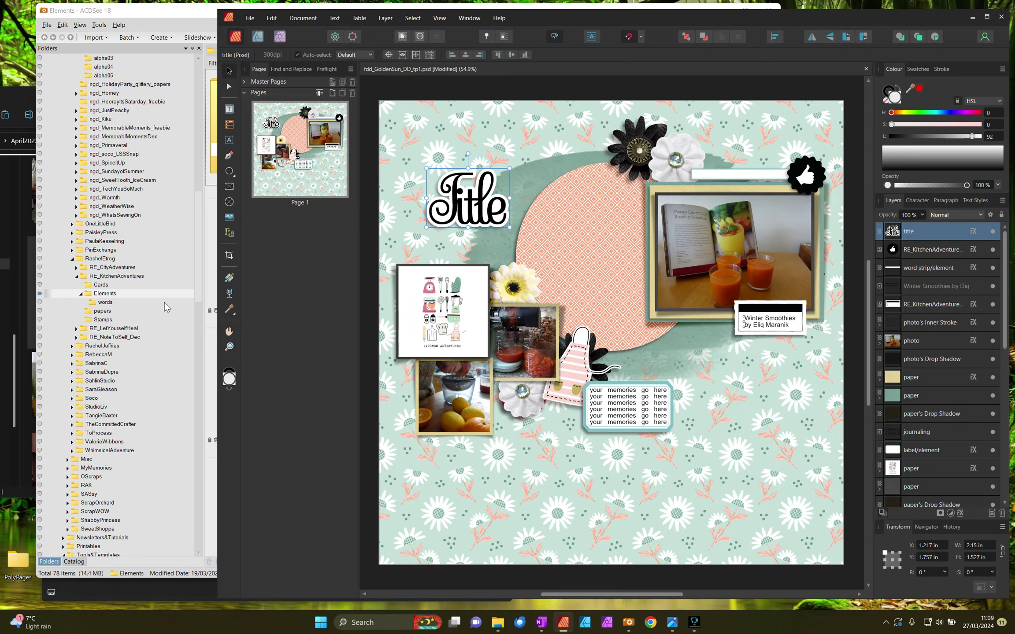
left_click(108, 289)
left_click(117, 276)
double_click(423, 270)
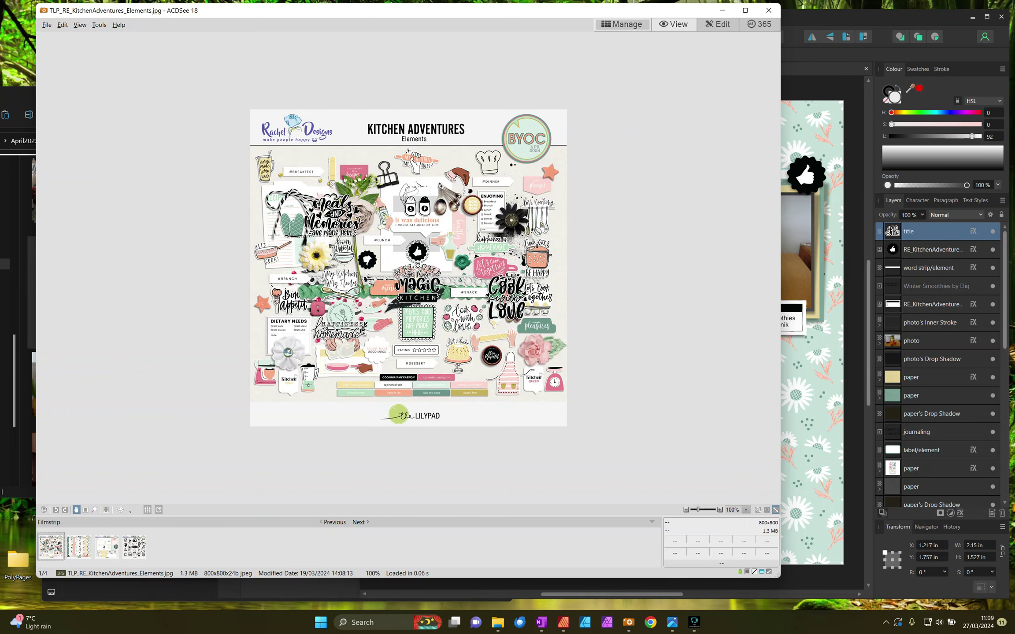
Step: Open the NiniGoesDigi > ngd_HighHopes folder and view its alphabet preview full-size
double_click(456, 298)
scroll(200, 249, "up", 5)
left_click(123, 162)
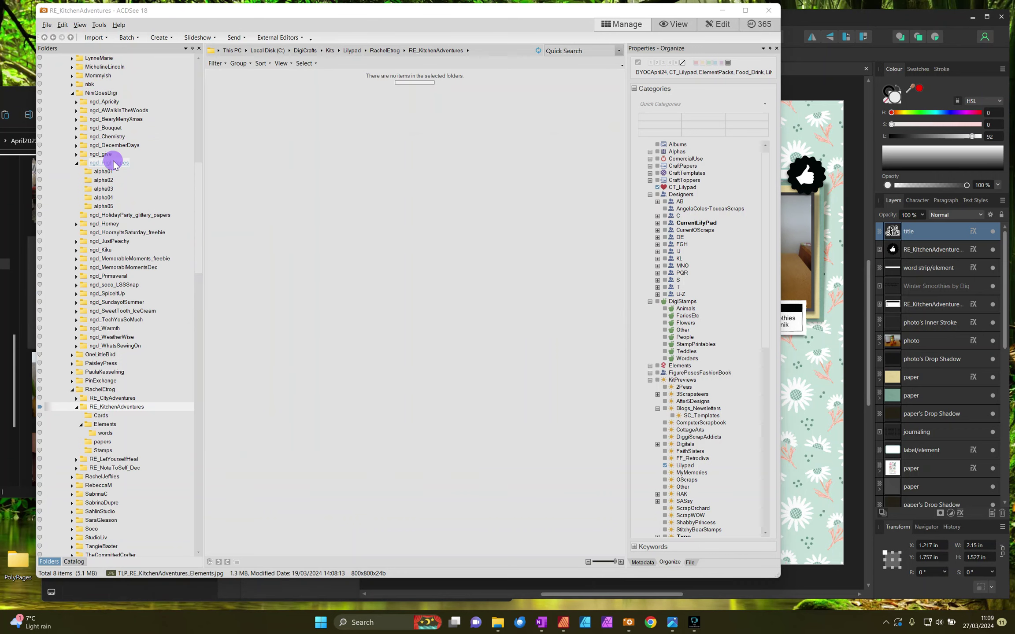
left_click(507, 220)
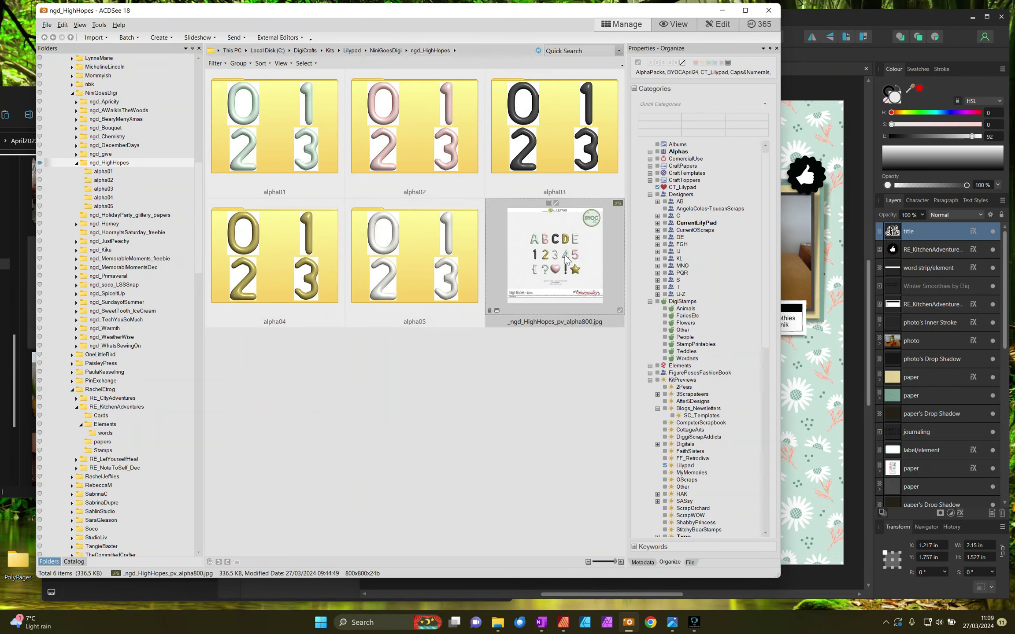
double_click(592, 269)
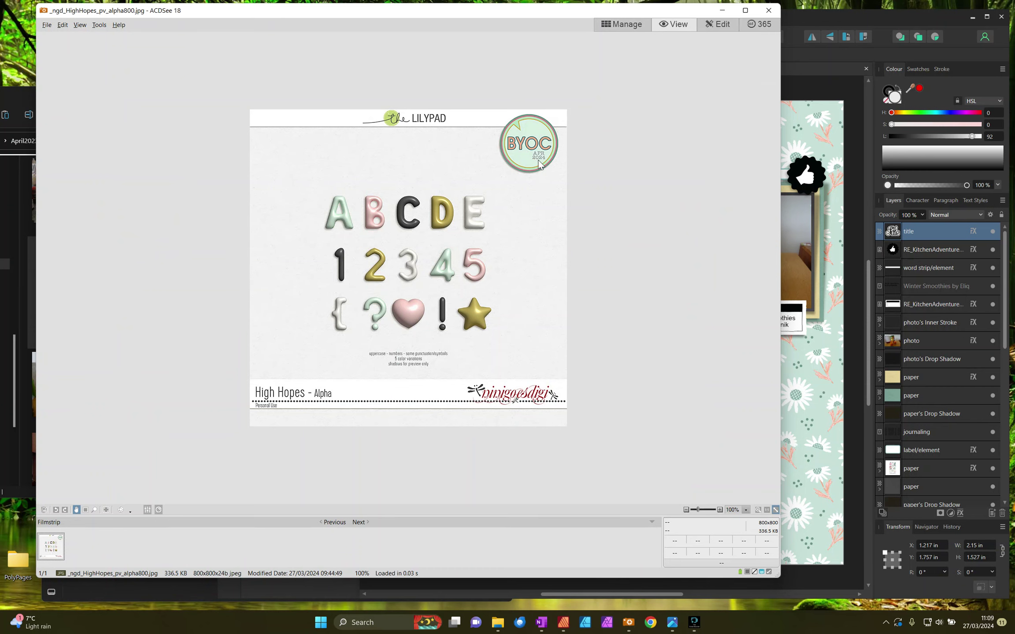
left_click(621, 23)
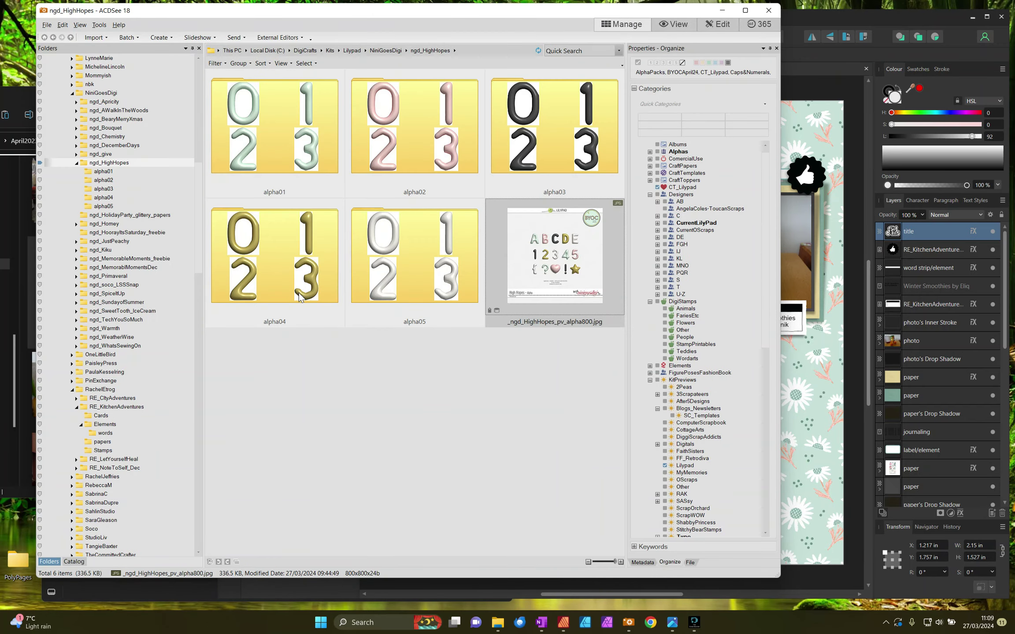
Step: Open the gold alpha04 letter set, shrink thumbnails to twelve per row, and pick the S
left_click(401, 135)
left_click_drag(486, 12, 443, 14)
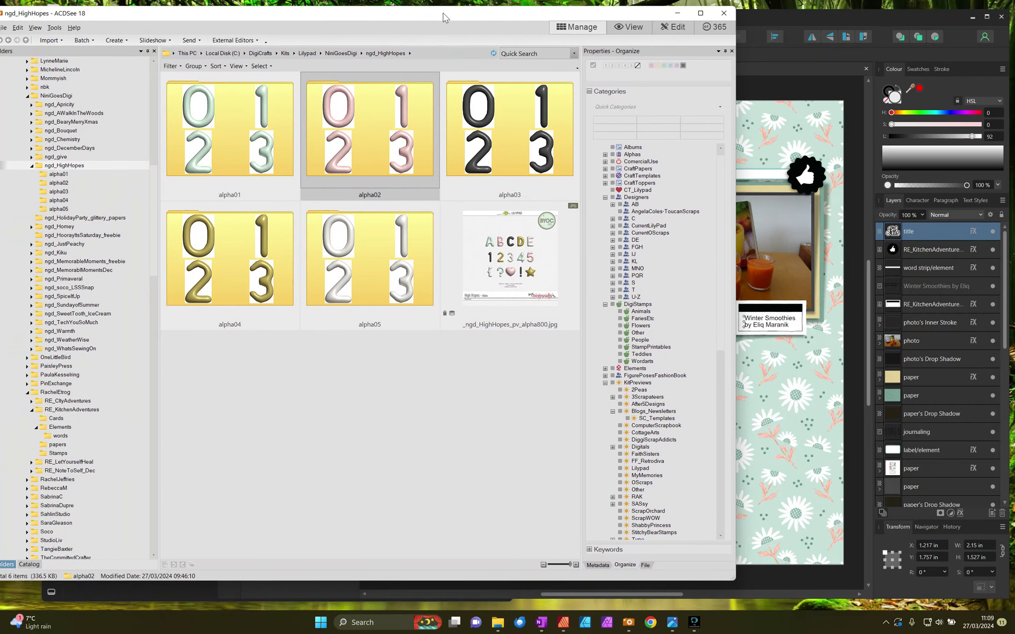
double_click(249, 267)
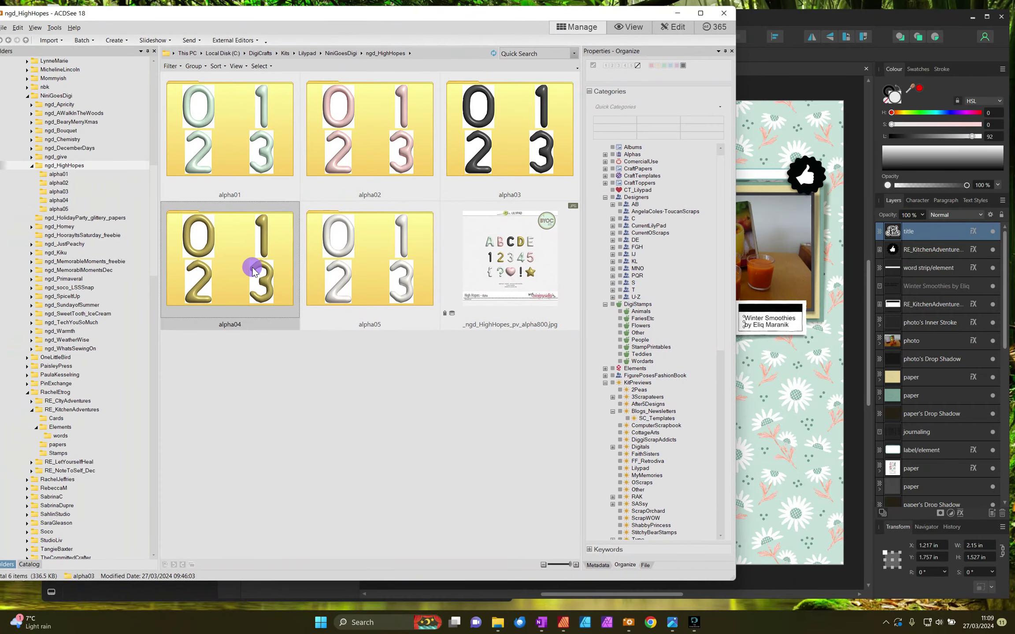
left_click_drag(570, 565, 546, 565)
left_click(546, 566)
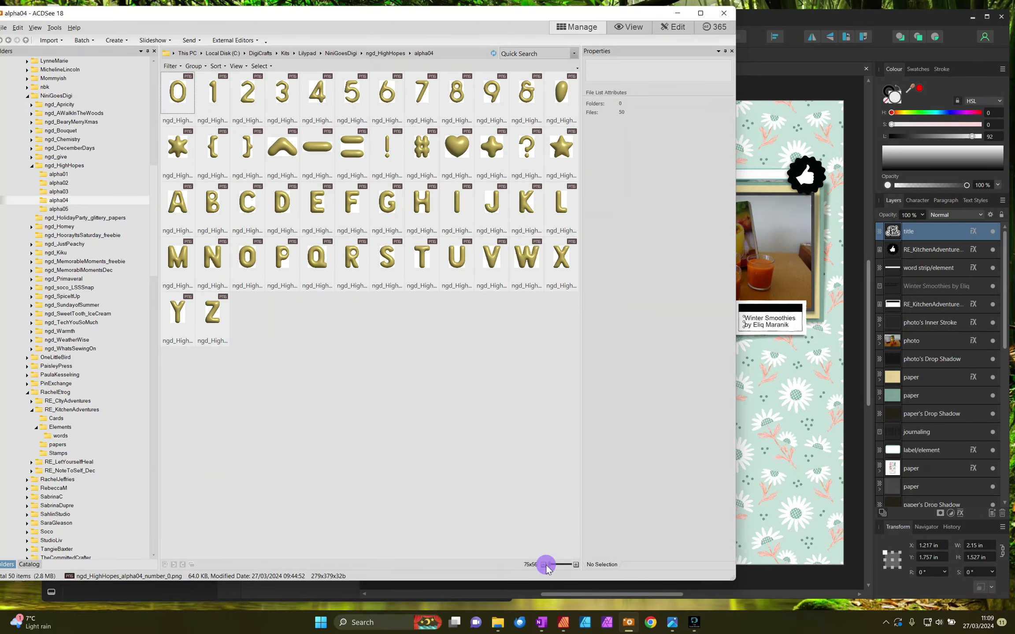
left_click(385, 255)
Step: Drag the gold alpha04 letters S, M, O, O, T, H, I and E onto the layout
left_click_drag(385, 255, 431, 210)
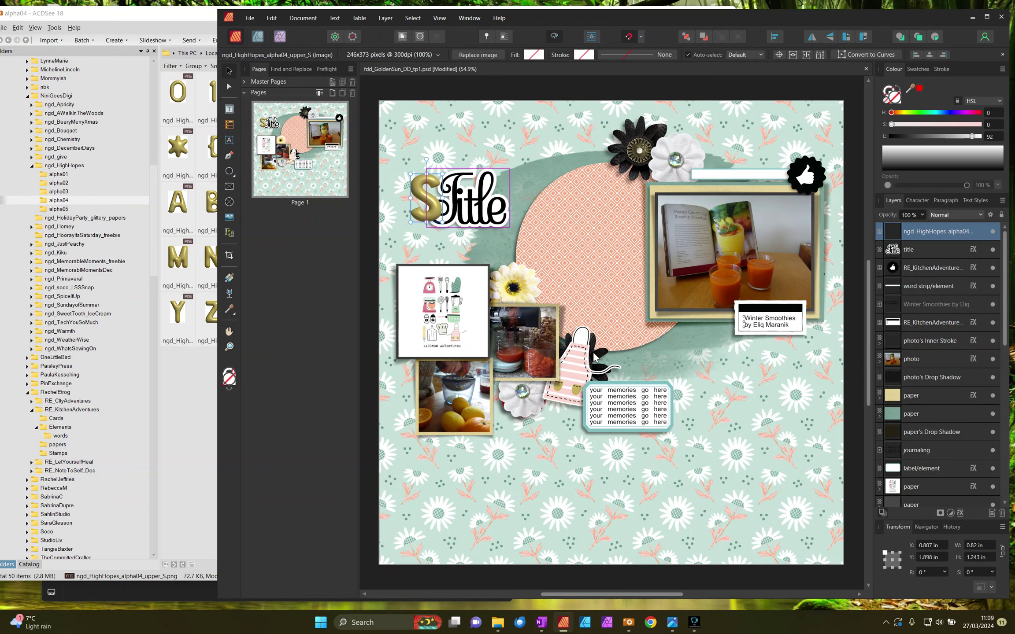
left_click_drag(176, 249, 463, 200)
left_click(179, 258)
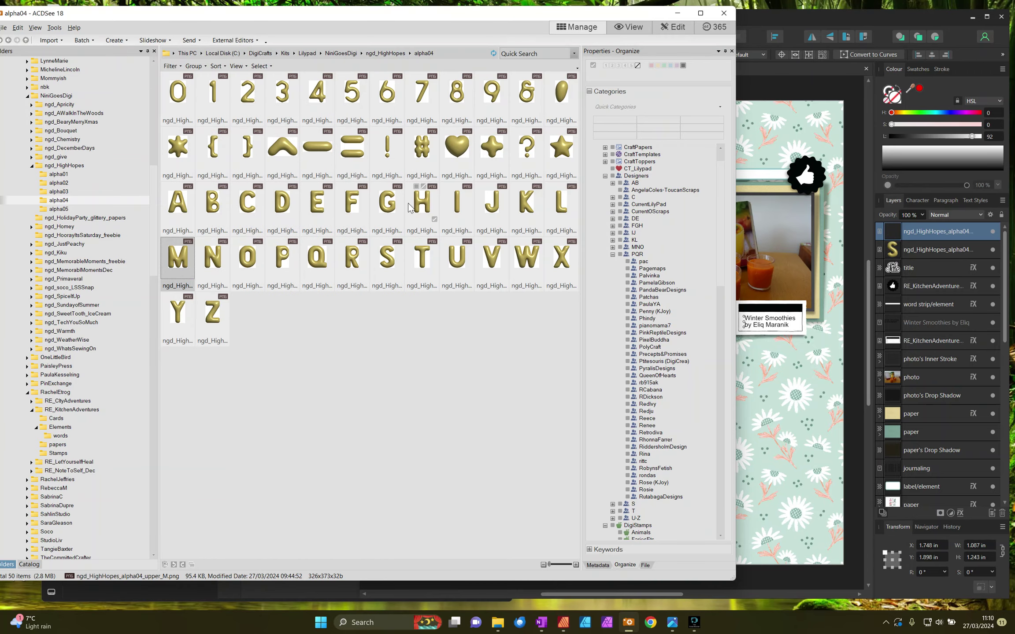
left_click_drag(248, 264, 775, 231)
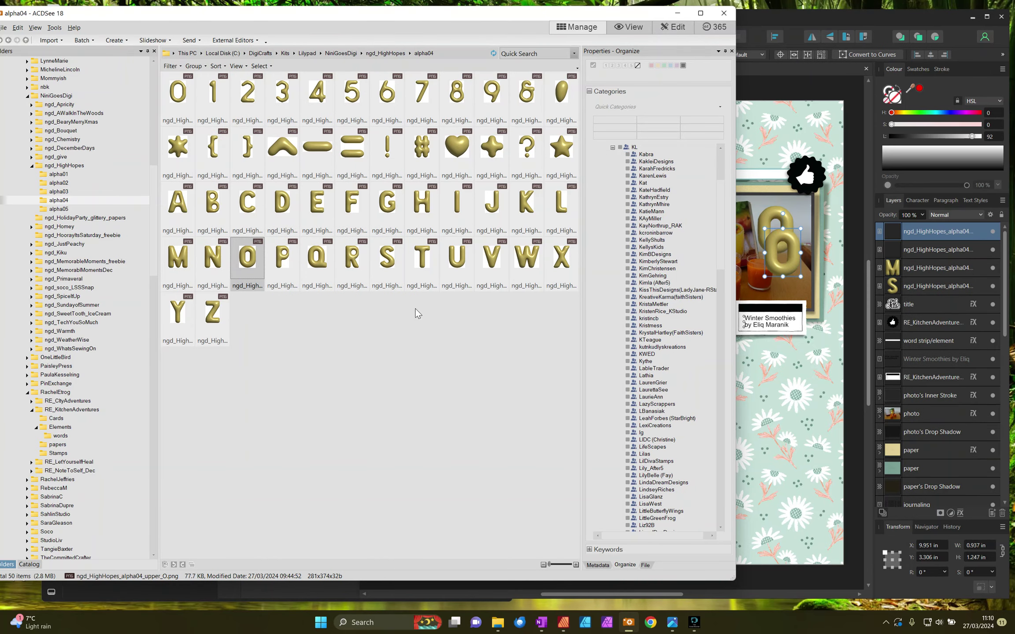
left_click_drag(419, 260, 762, 273)
left_click_drag(424, 219, 750, 303)
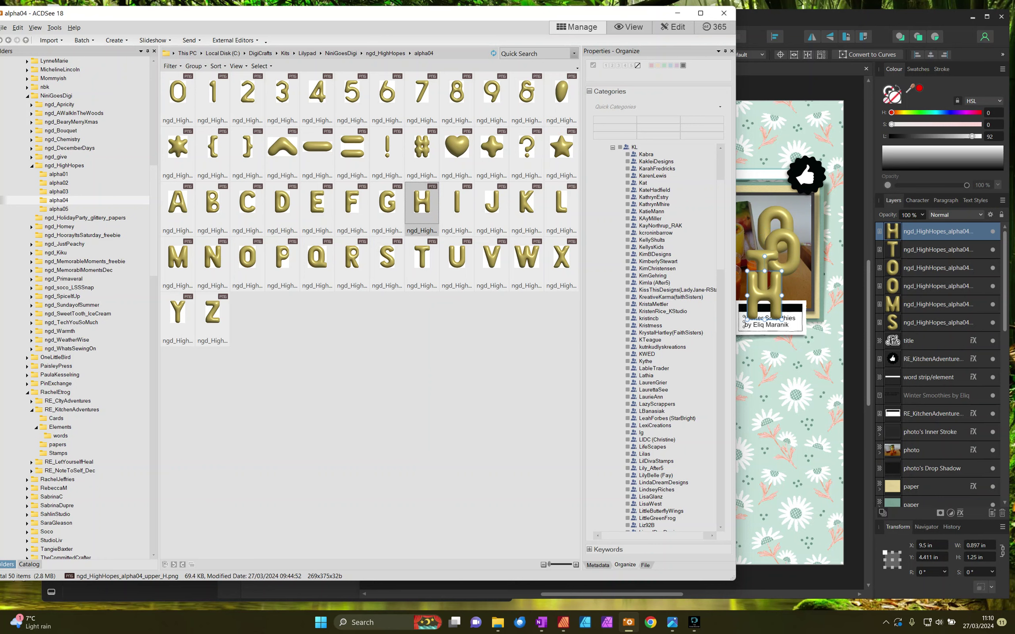
left_click_drag(457, 203, 797, 296)
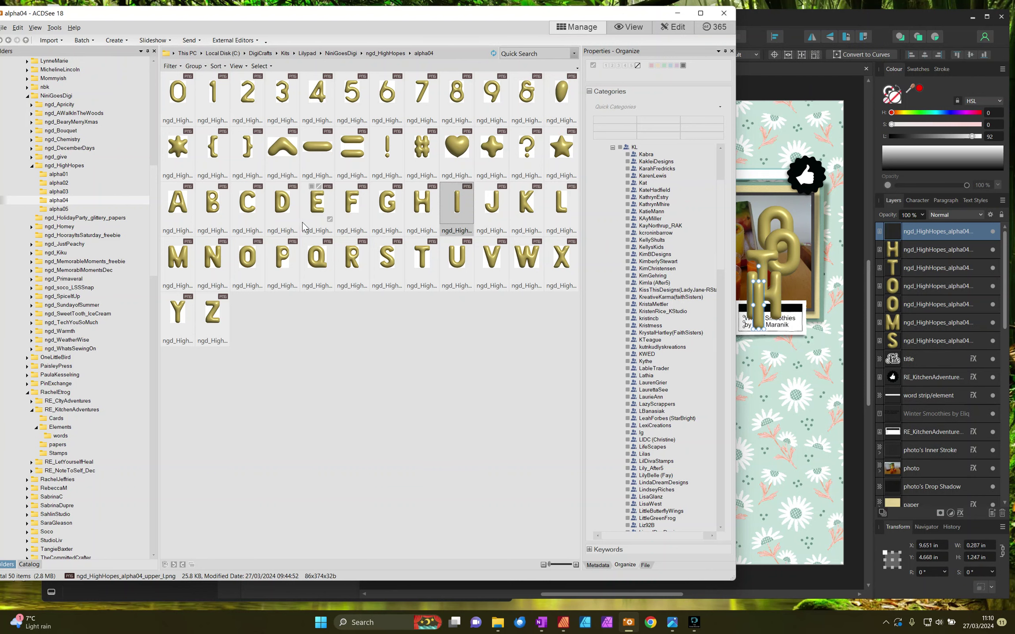
left_click_drag(307, 207, 783, 310)
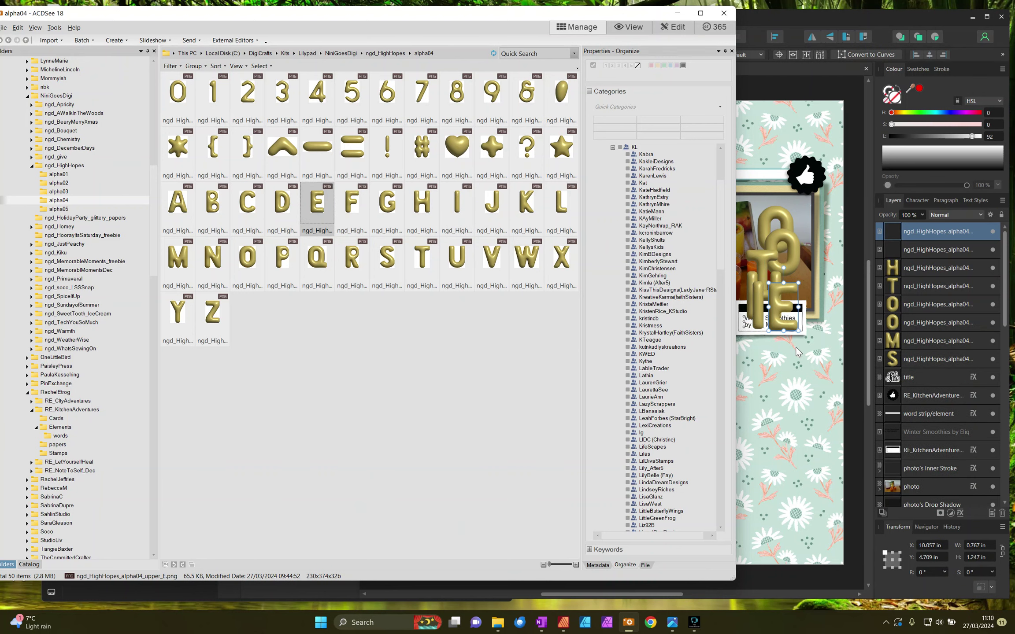
left_click(799, 359)
scroll(937, 370, "up", 10)
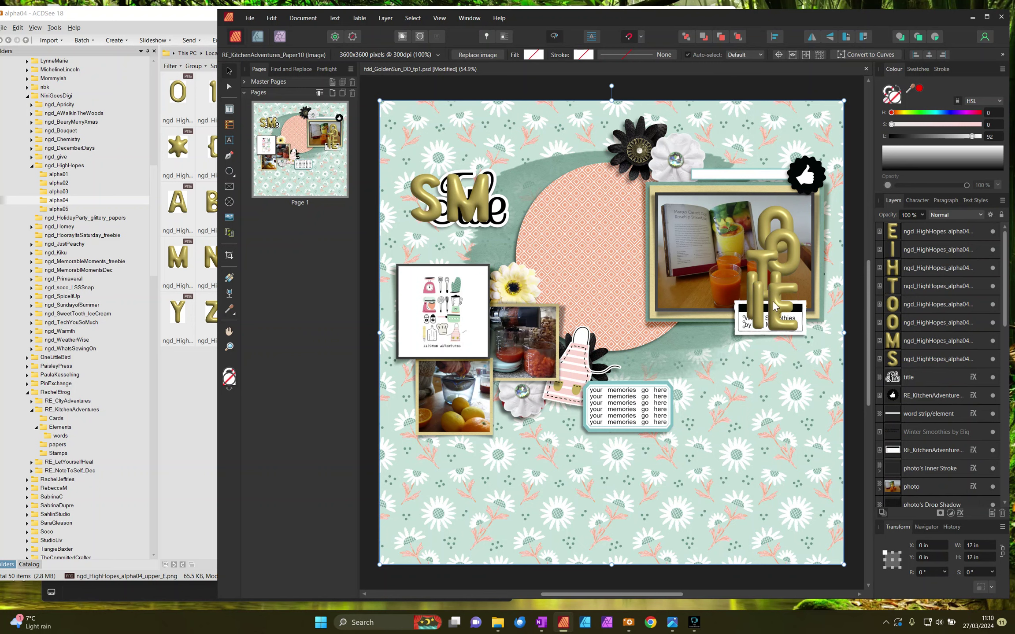
Step: Select all eight letter layers and align them on one horizontal line
left_click(913, 232)
left_click(922, 359, "shift")
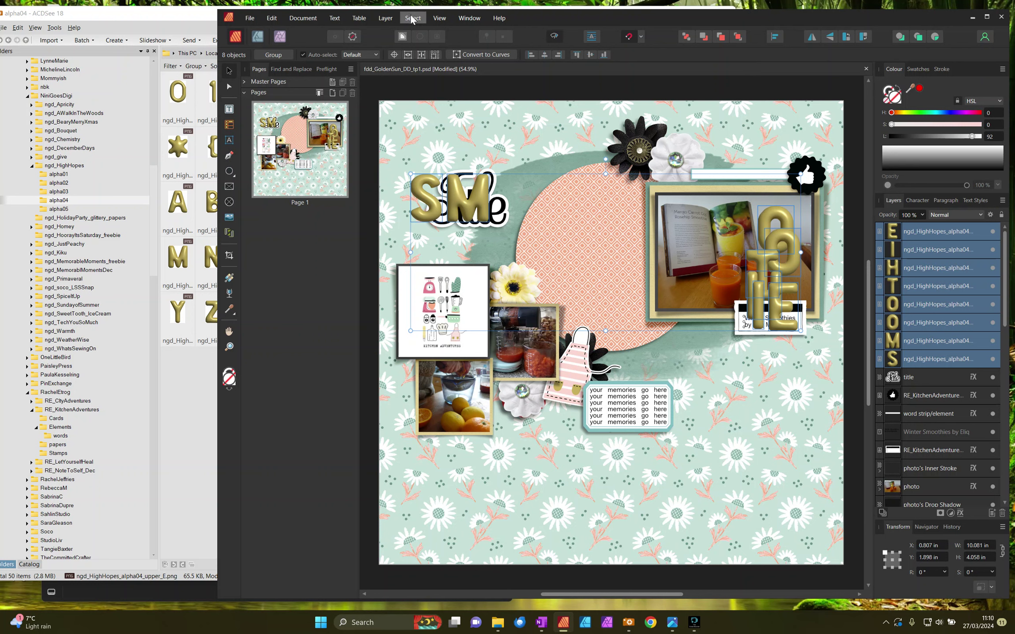
left_click(385, 18)
mouse_move(402, 63)
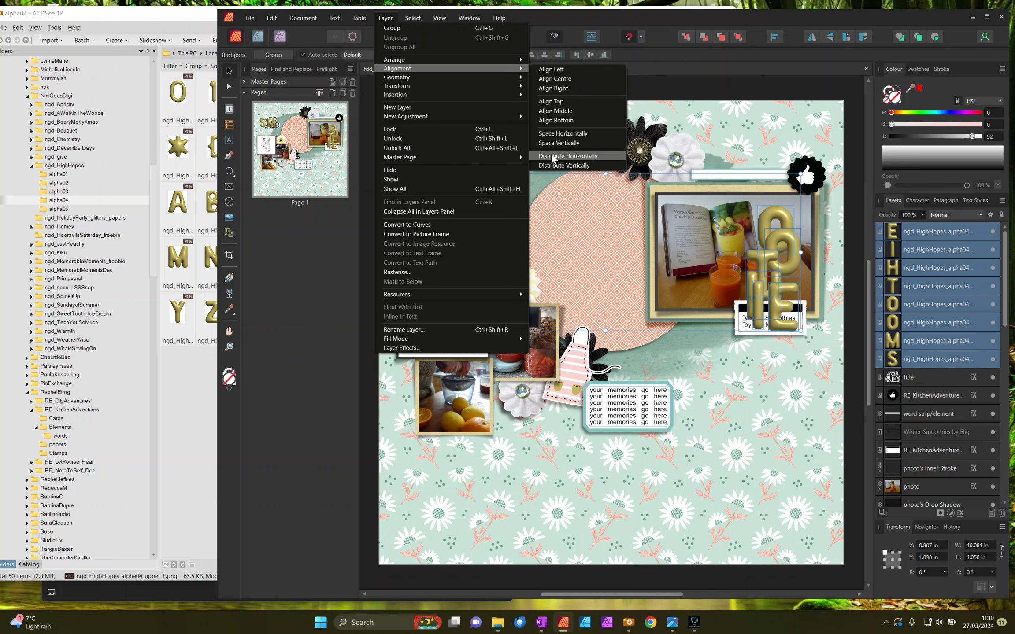
left_click(775, 37)
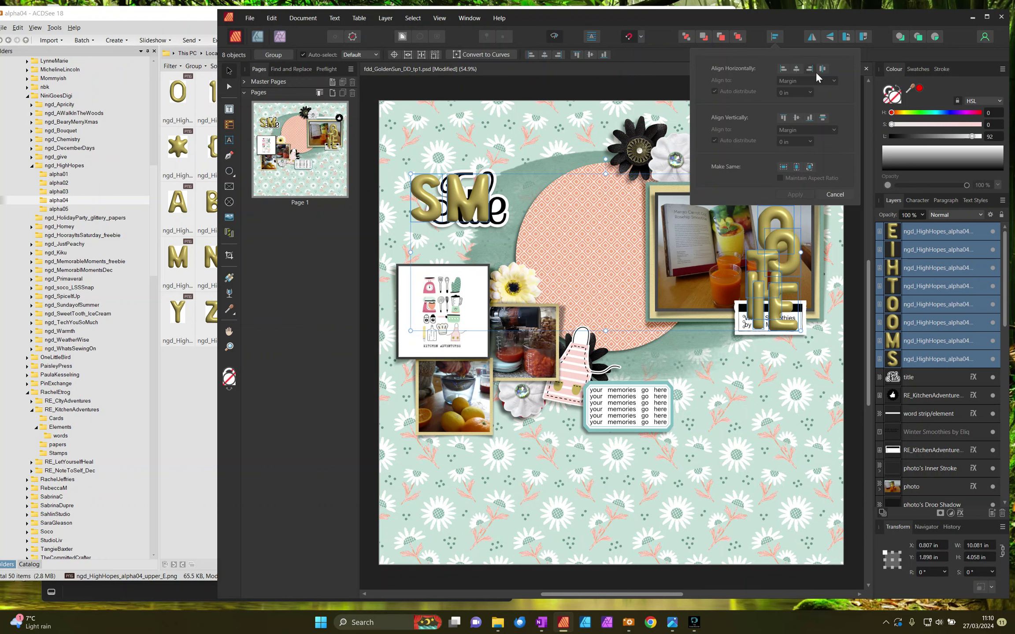
left_click(796, 118)
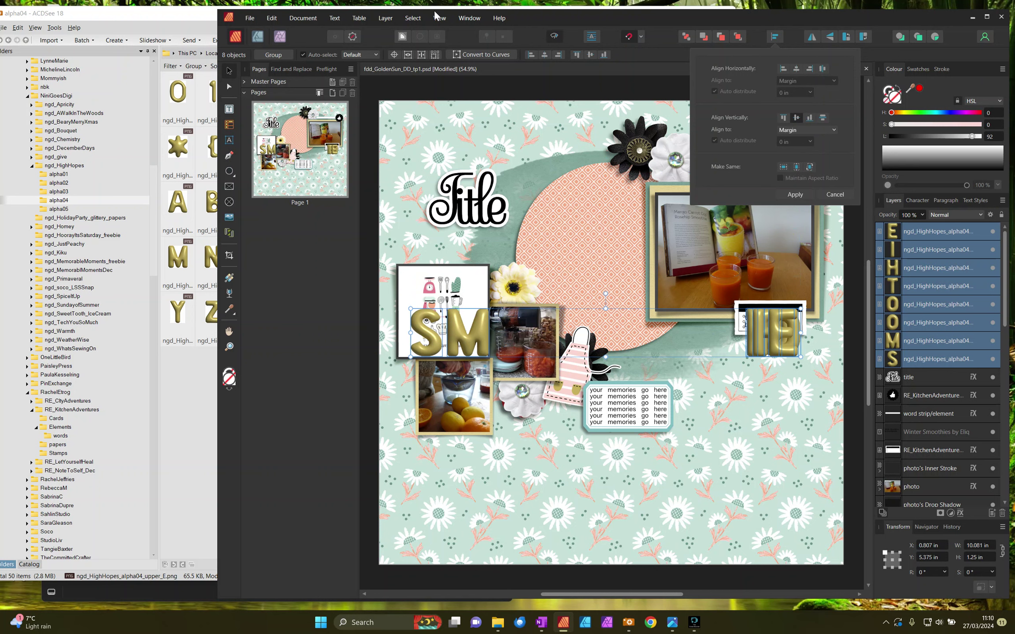
Step: Space the letters evenly horizontally and move the row to the top of the page
left_click(387, 18)
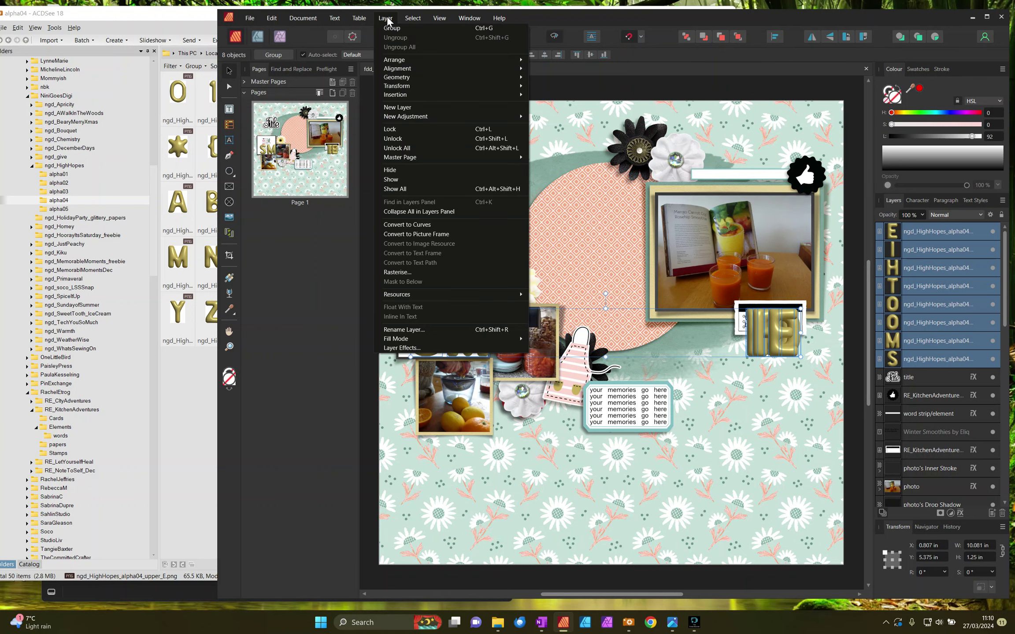
left_click(401, 70)
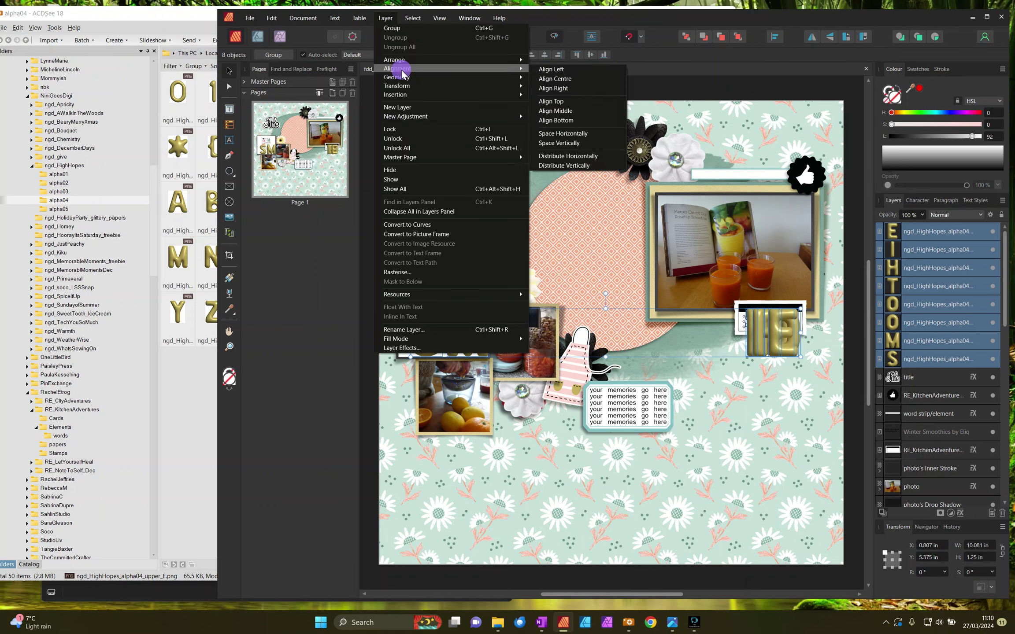
left_click(573, 136)
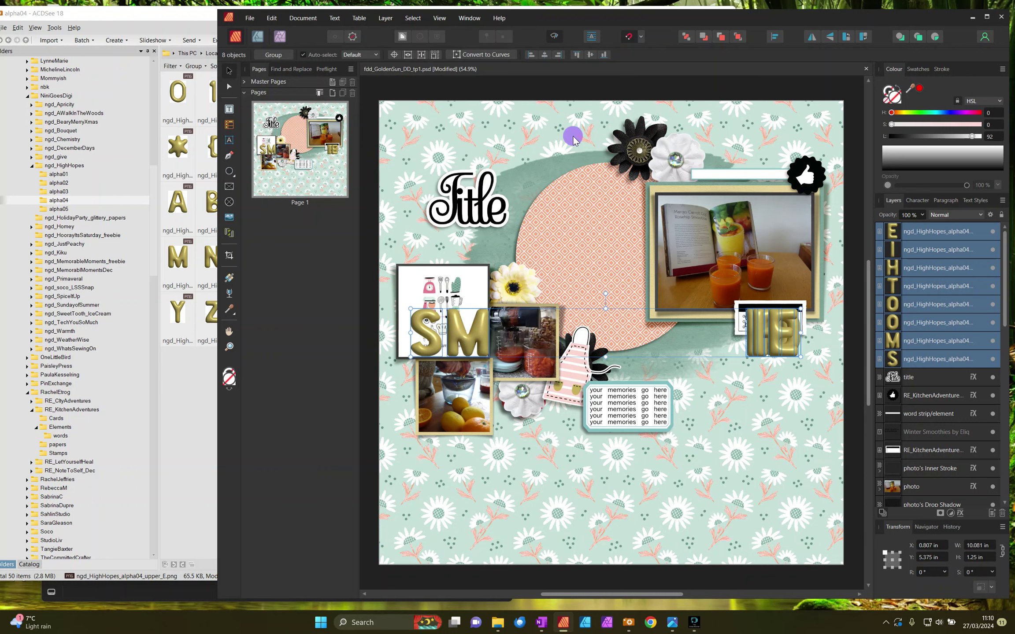
left_click_drag(616, 339, 607, 155)
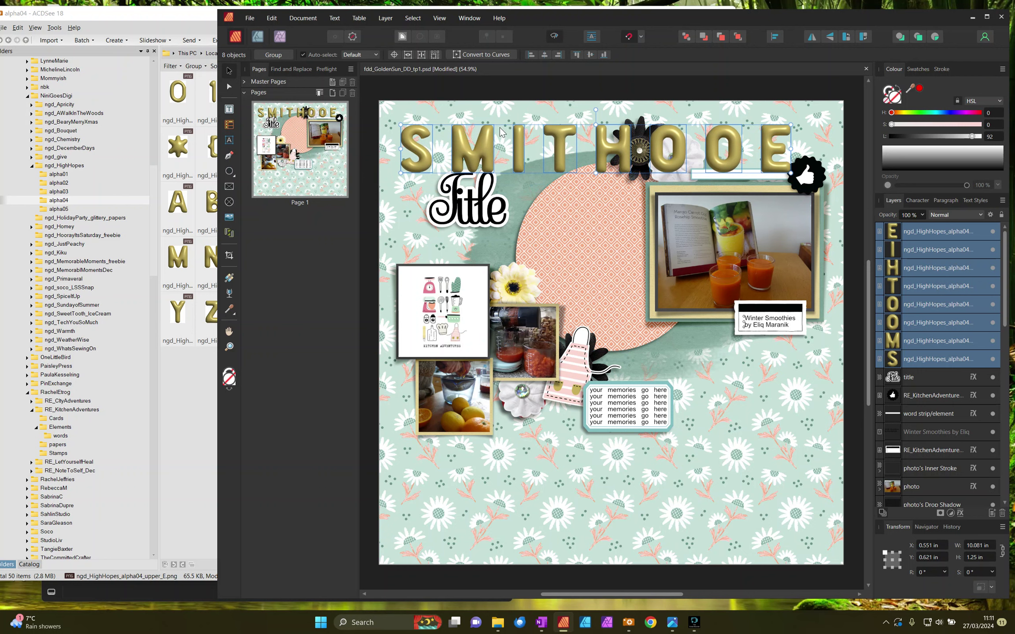
Step: Rearrange the gold letters into S-M-O-O-T-H-I-E order and select all eight letter layers
mouse_move(516, 143)
left_mouse_down()
mouse_move(698, 143)
mouse_move(511, 147)
left_mouse_up()
left_click(474, 152)
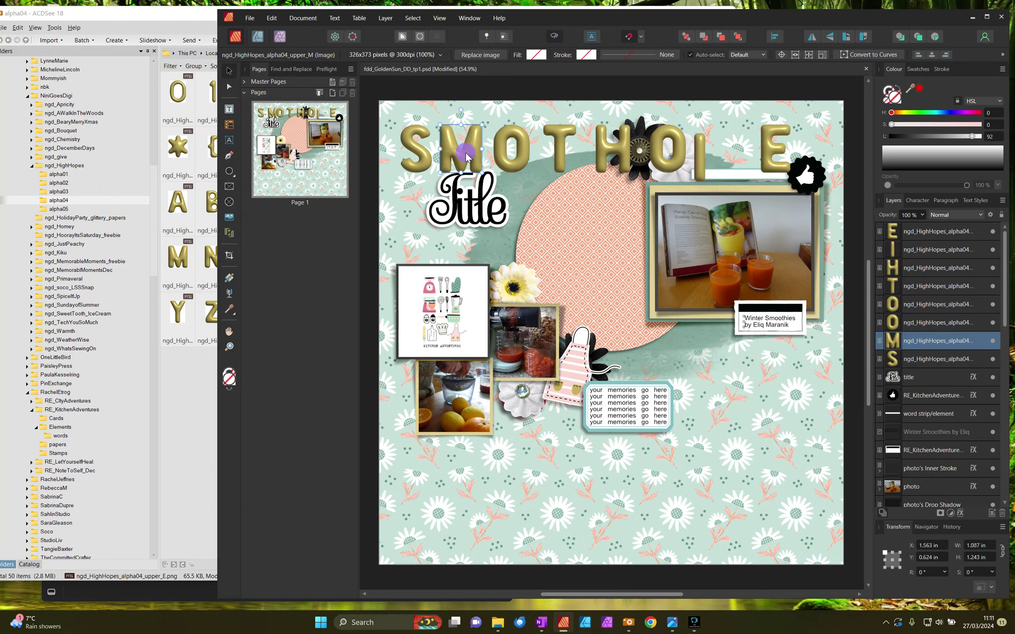
left_click(507, 148)
left_click_drag(646, 148, 587, 136)
left_click_drag(710, 165, 656, 155)
left_click_drag(764, 152, 656, 154)
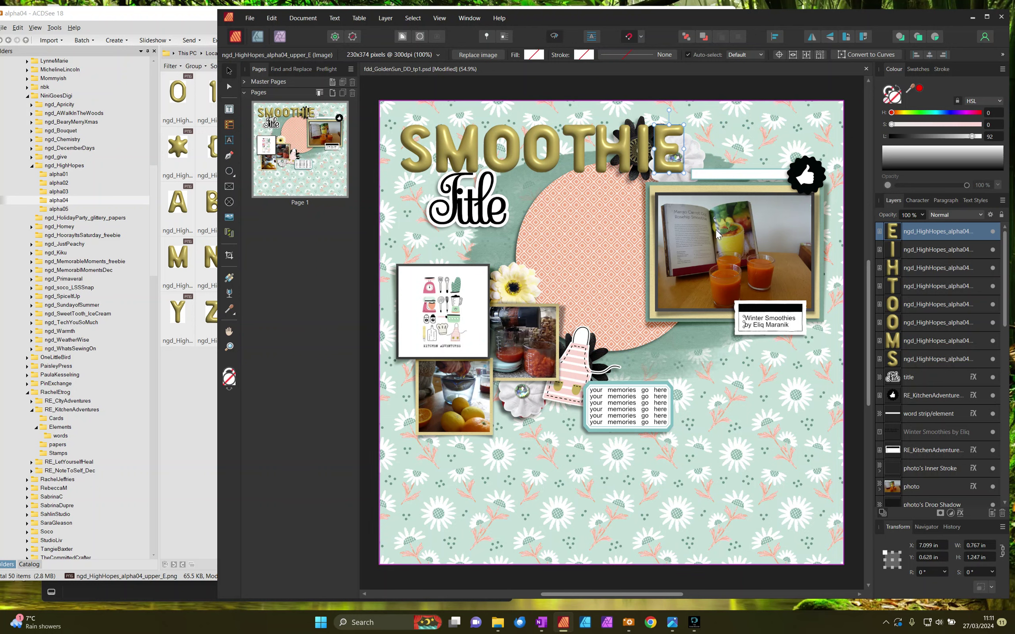
double_click(937, 231)
key("Escape")
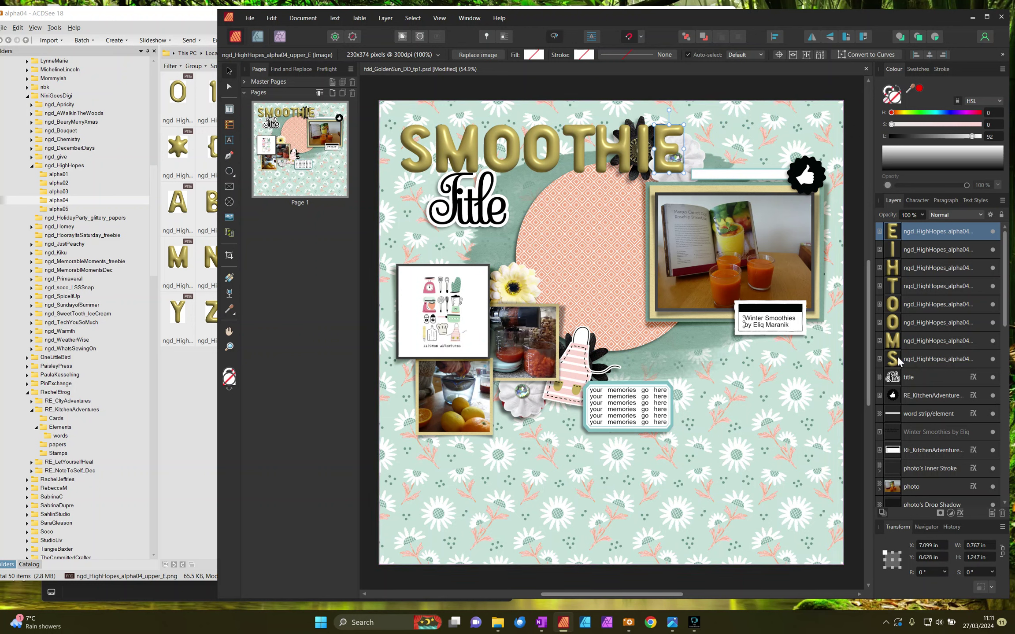
left_click(897, 355)
left_click(894, 230, "shift")
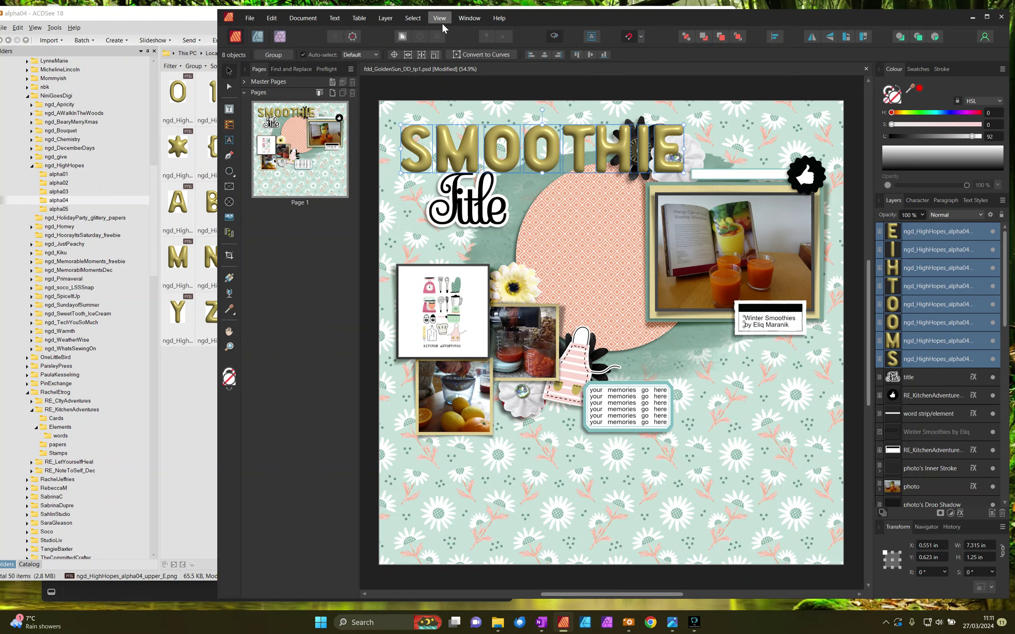
left_click(385, 17)
Step: Realign the SMOOTHIE letters, move them near the page bottom, and nudge T, H, I, E closer
mouse_move(500, 69)
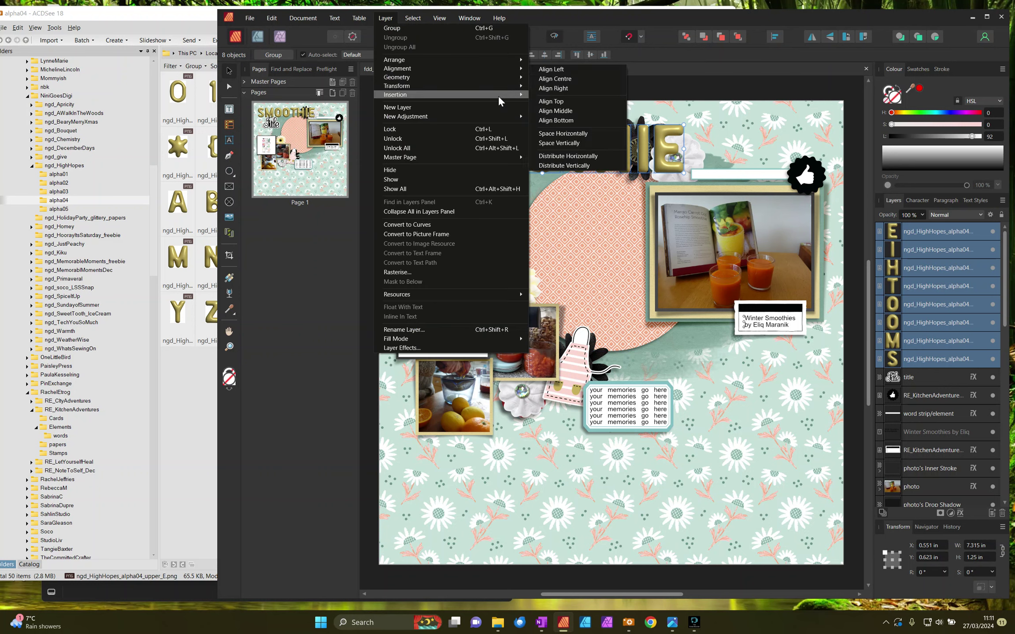
left_click(582, 134)
left_click_drag(583, 144, 665, 470)
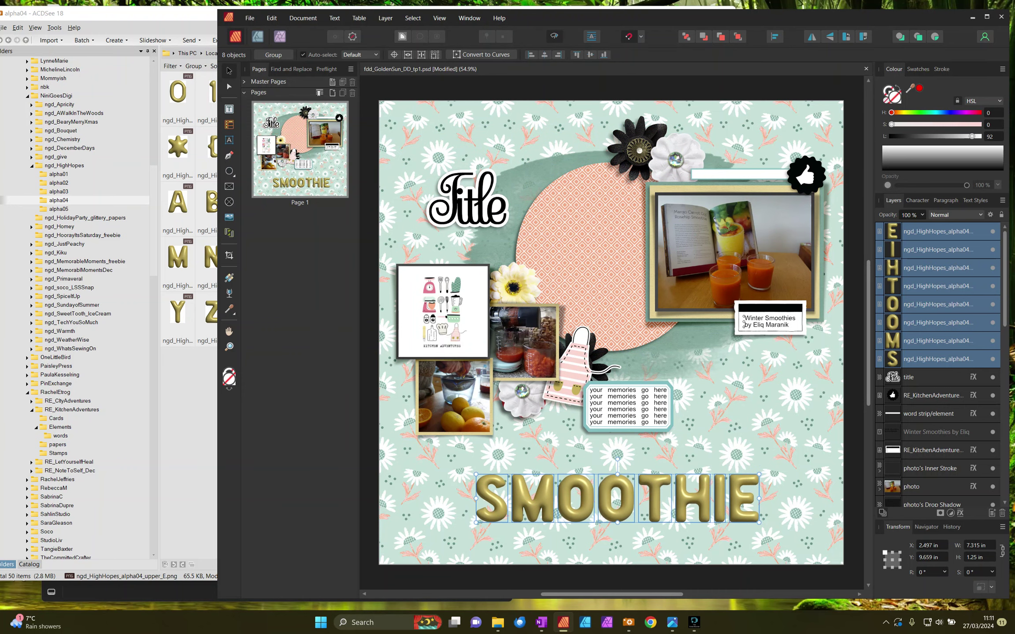
left_click(655, 490)
scroll(774, 544, "down", 1)
left_click_drag(774, 544, 614, 405)
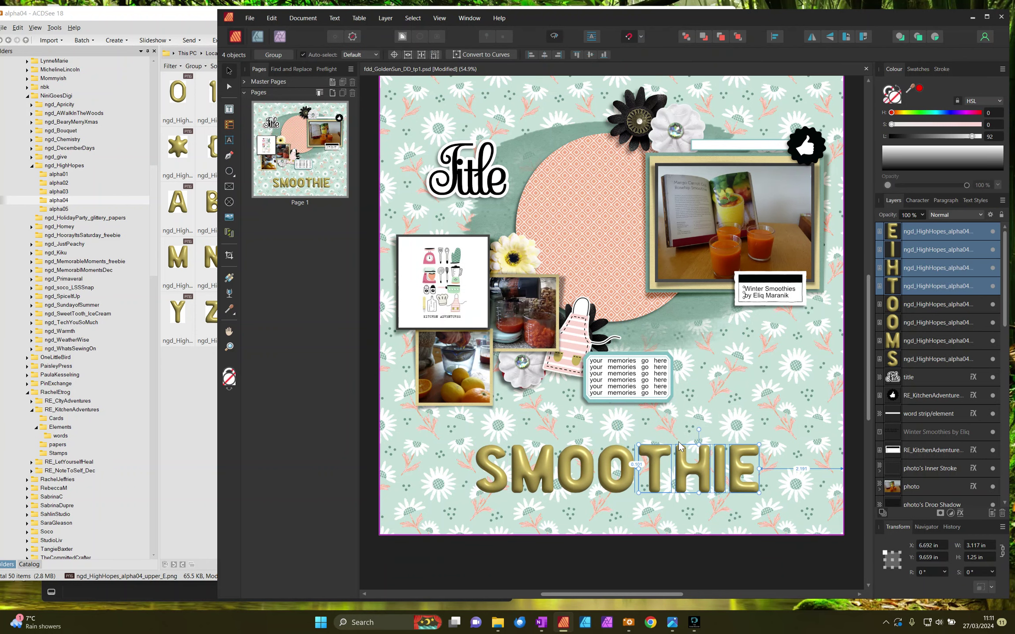
left_click_drag(679, 446, 676, 446)
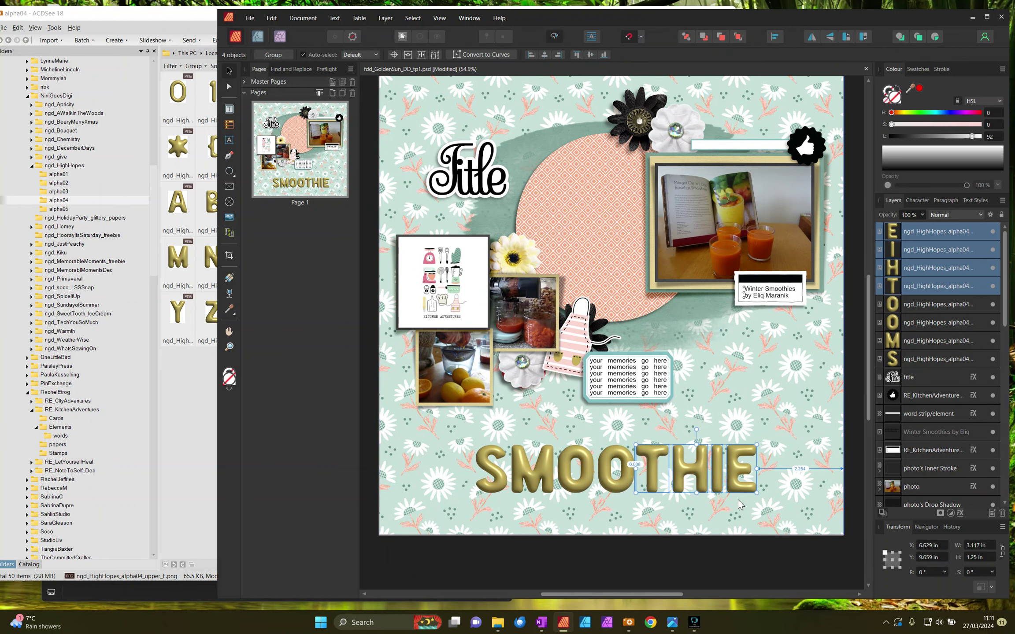
Step: Nudge H, I, E closer to the T, then group all eight letters with Ctrl+G
left_click(747, 532)
left_click_drag(781, 565, 654, 405)
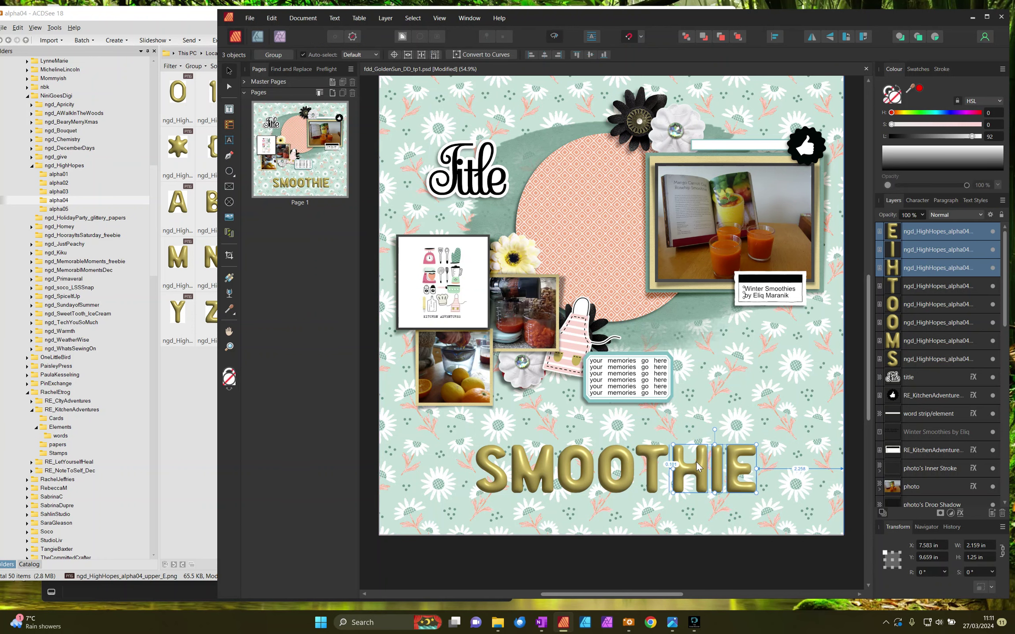
left_click_drag(698, 467, 695, 467)
left_click(712, 566)
left_click_drag(795, 576, 462, 431)
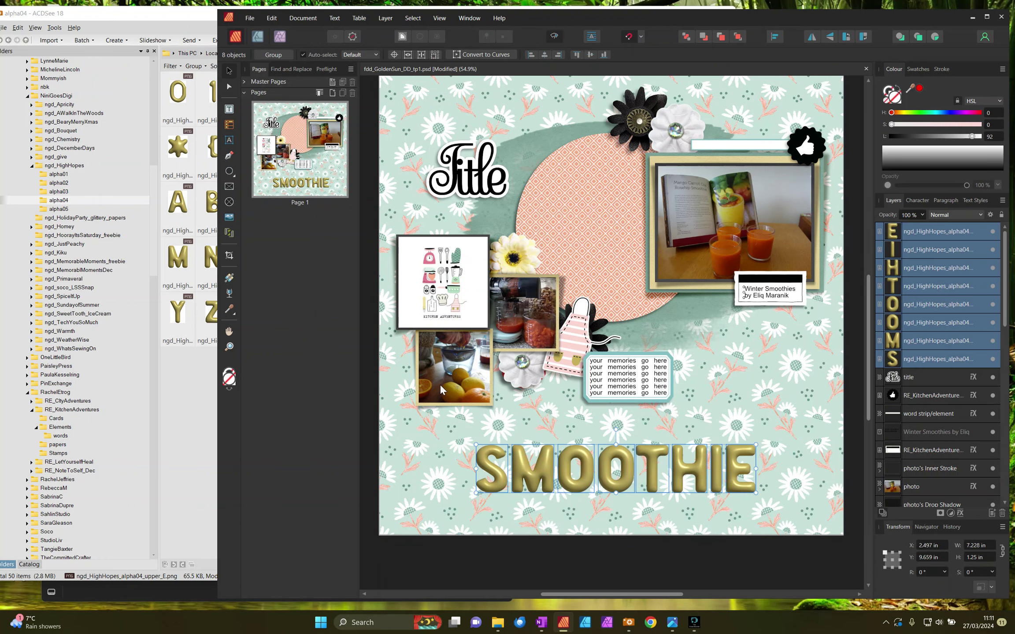
key("ctrl+g")
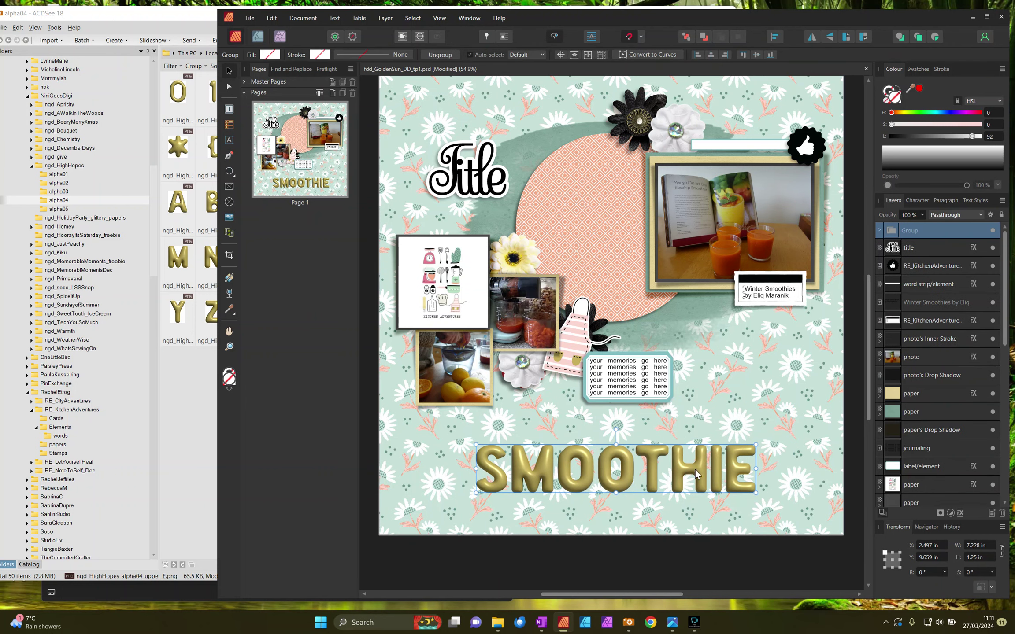
Step: Shrink SMOOTHIE to two-thirds width, delete the placeholder Title, and shift SMOOTHIE onto the sun circle
left_click_drag(751, 492, 573, 181)
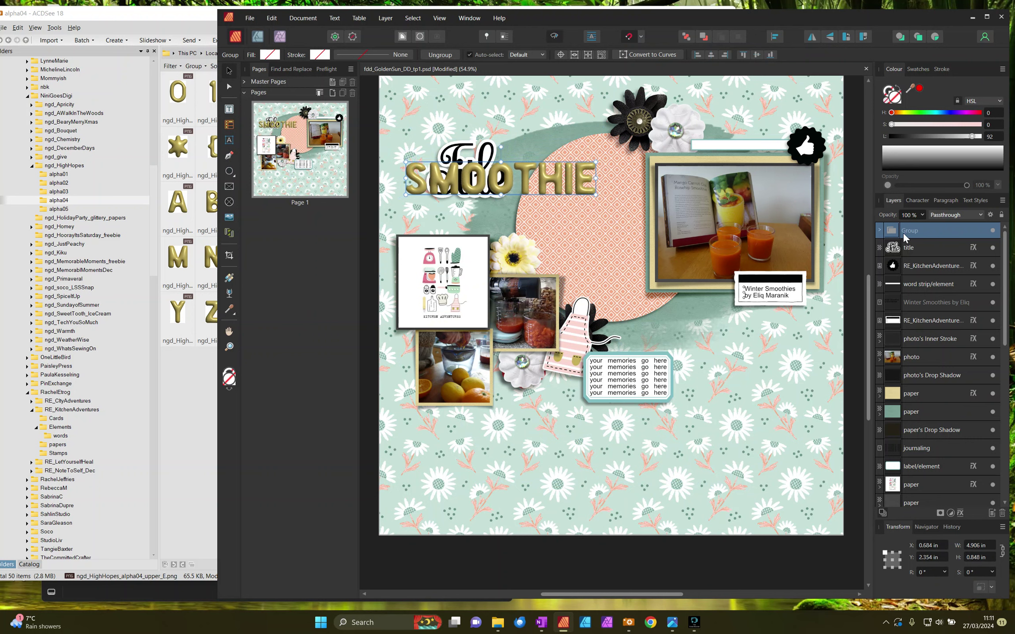
left_click(968, 249)
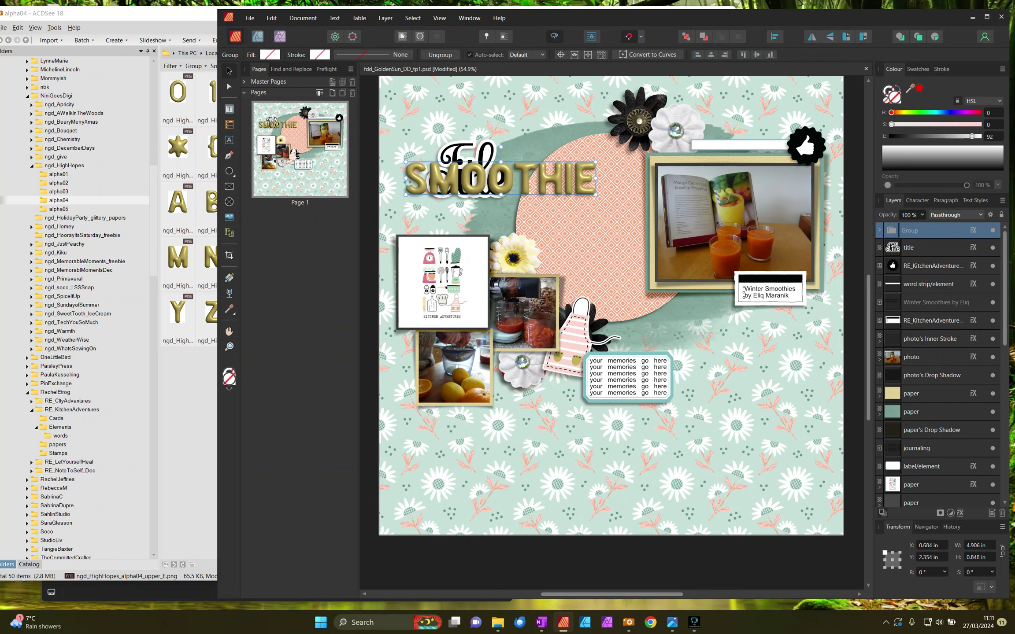
key("Delete")
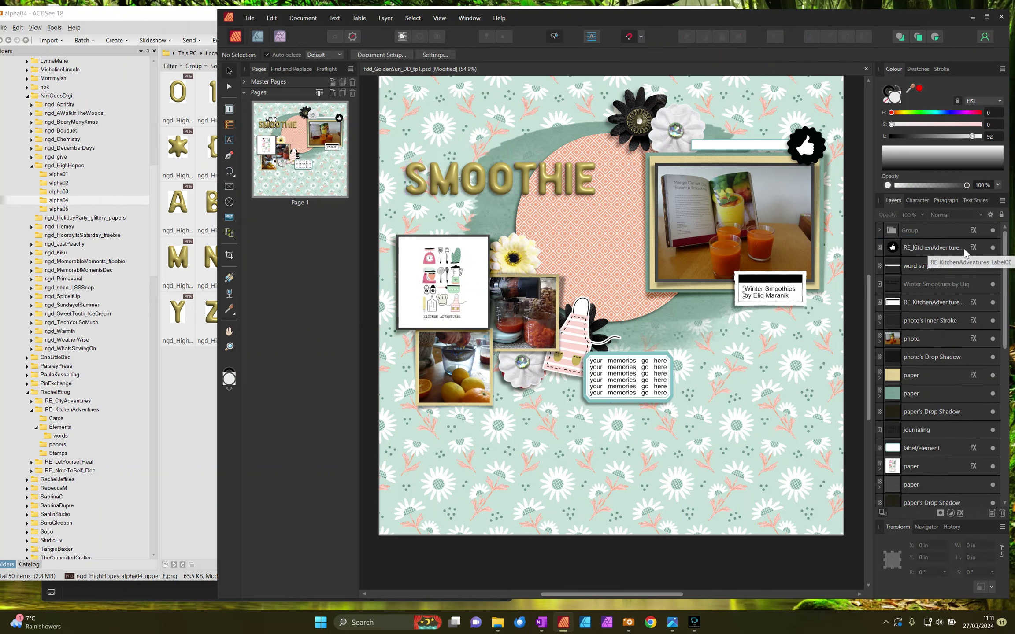
left_click_drag(568, 178, 591, 203)
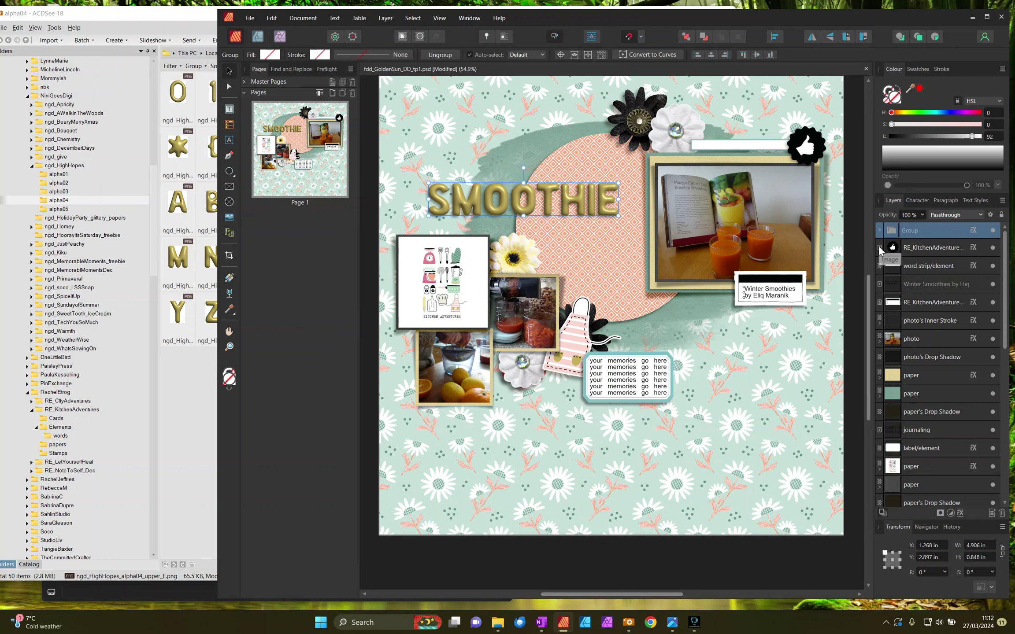
left_click(840, 414)
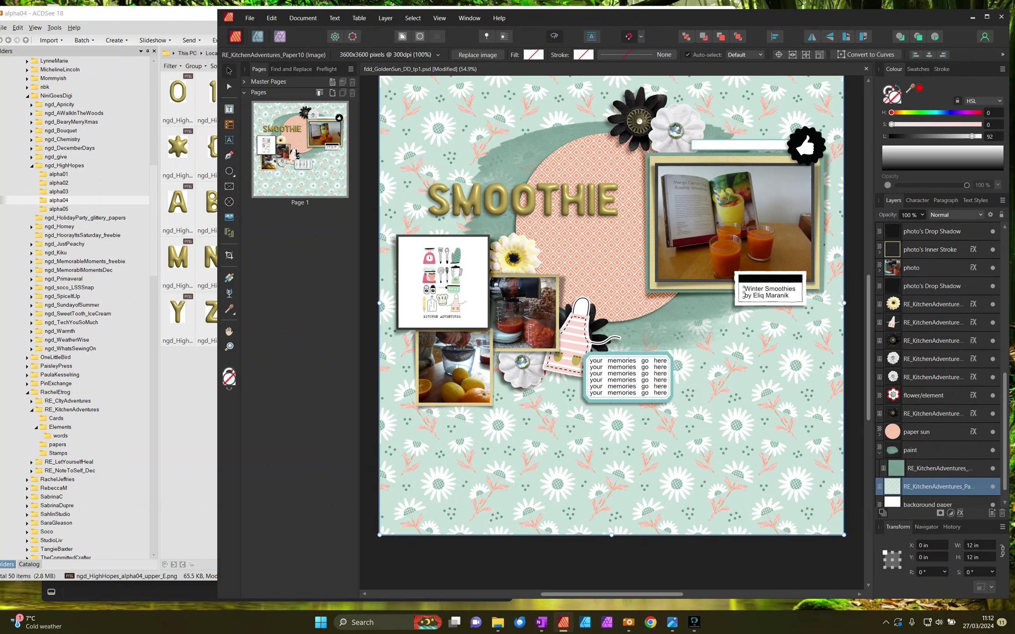
Step: Hide and reshow the floral background paper, then bring up the kit's papers folder in ACDSee
scroll(973, 460, "down", 1)
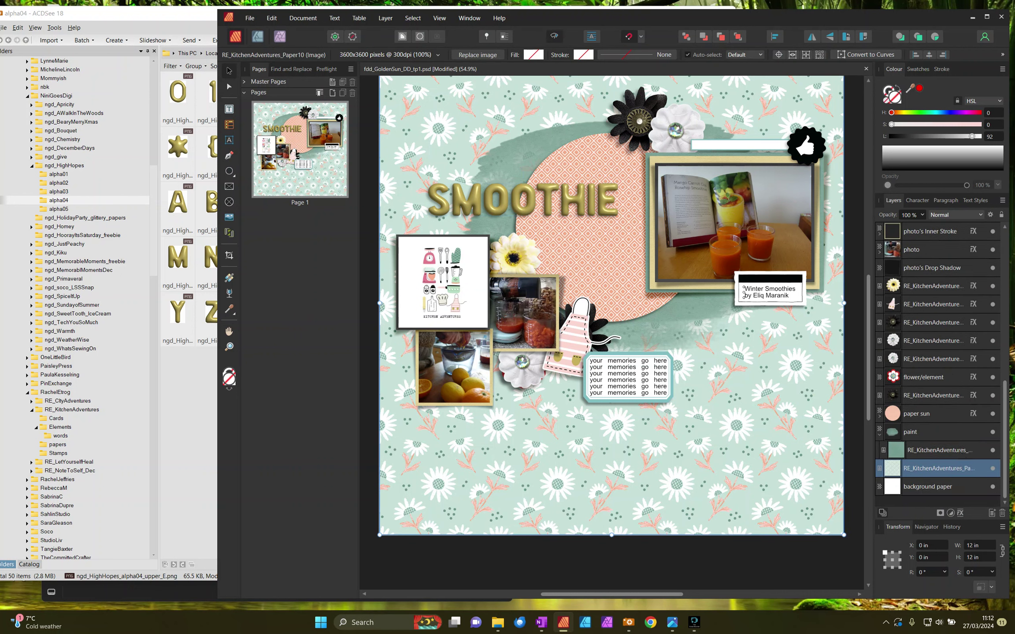
left_click(993, 469)
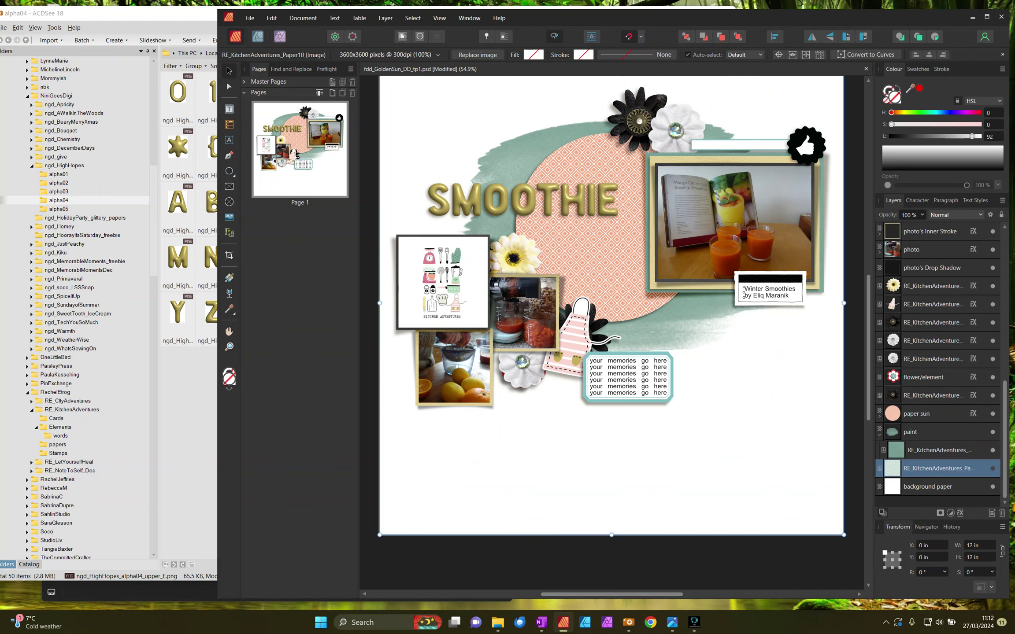
left_click(993, 469)
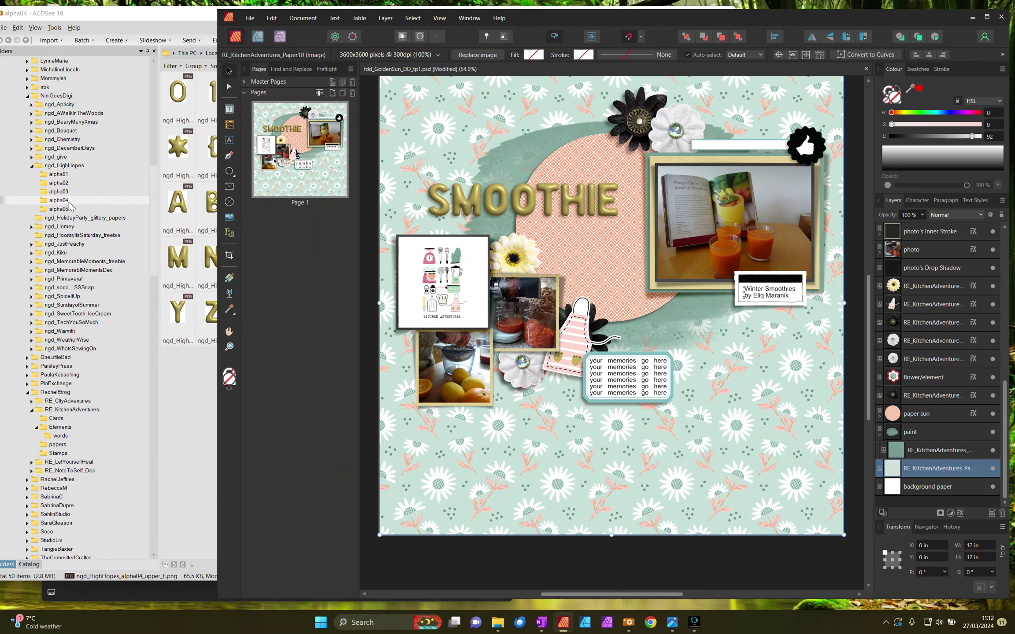
left_click(58, 445)
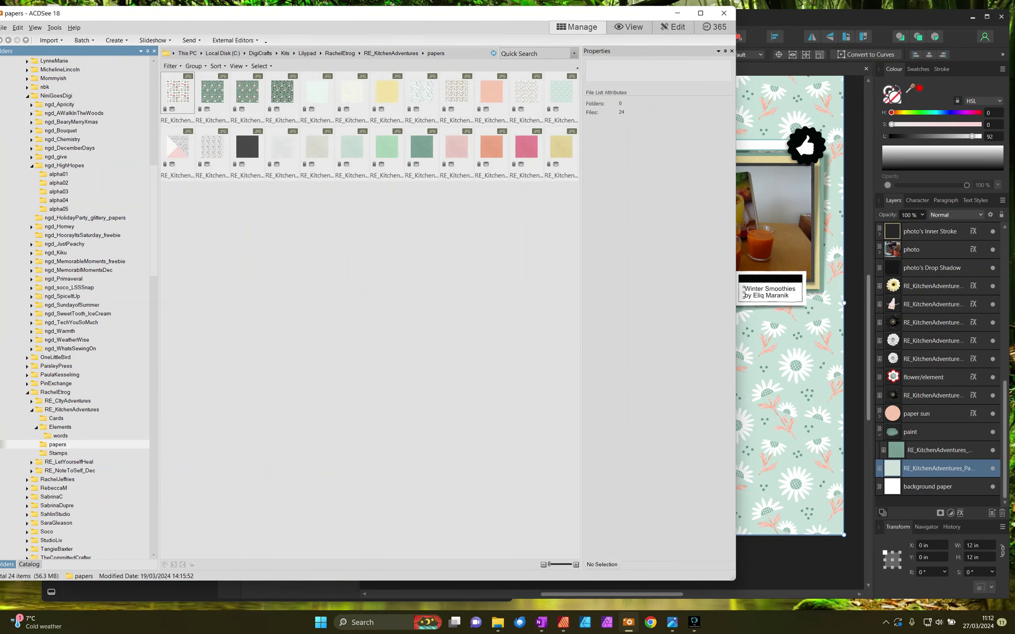
Step: Add the mint check Paper03 to the page and delete the floral Paper10 background
left_click(317, 93)
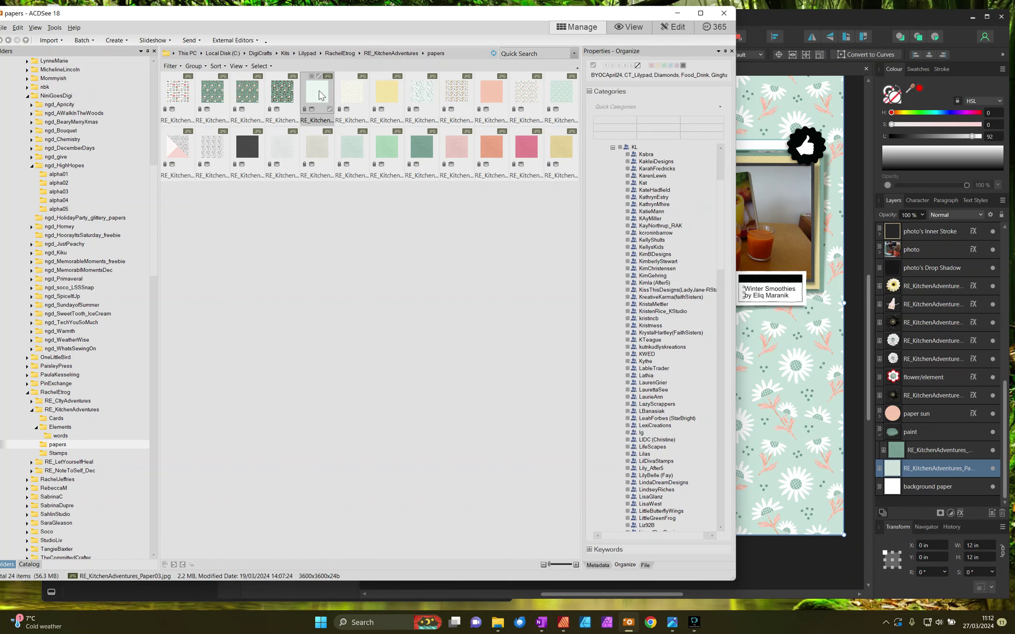
left_click_drag(317, 93, 611, 329)
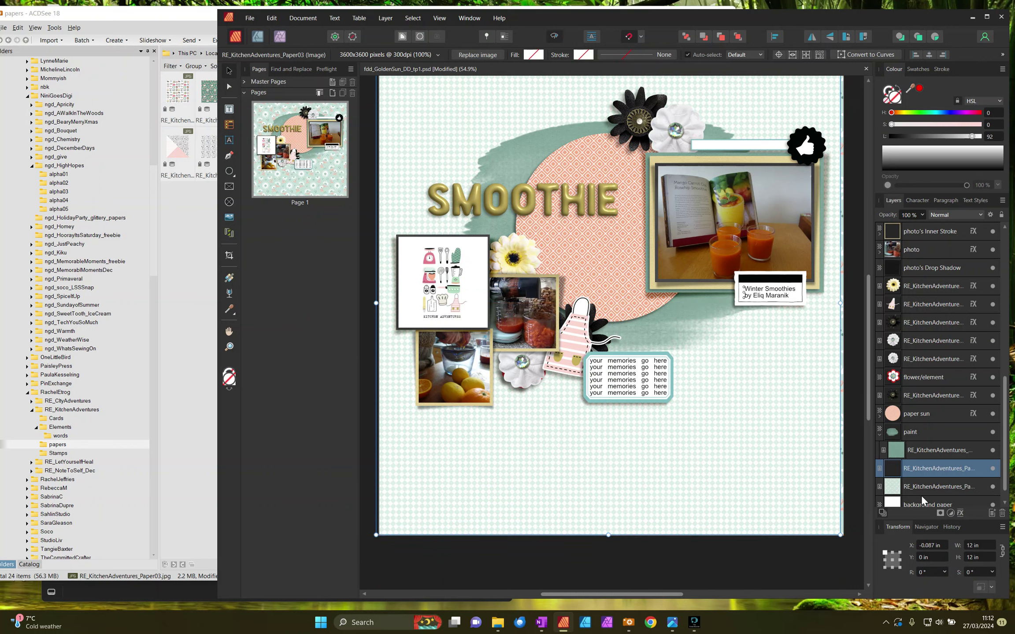
left_click(913, 488)
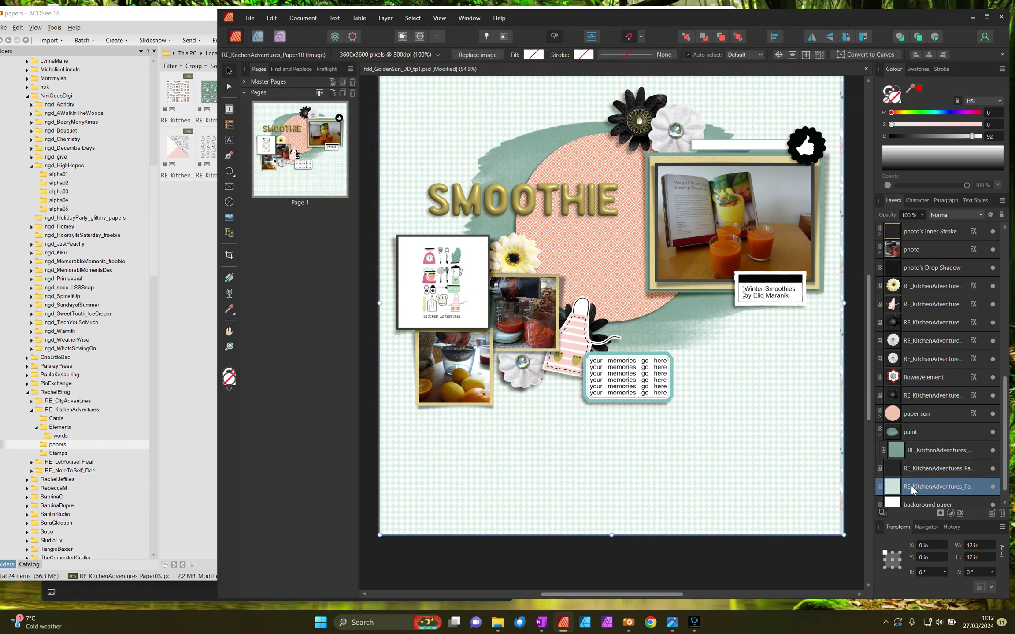
key("Delete")
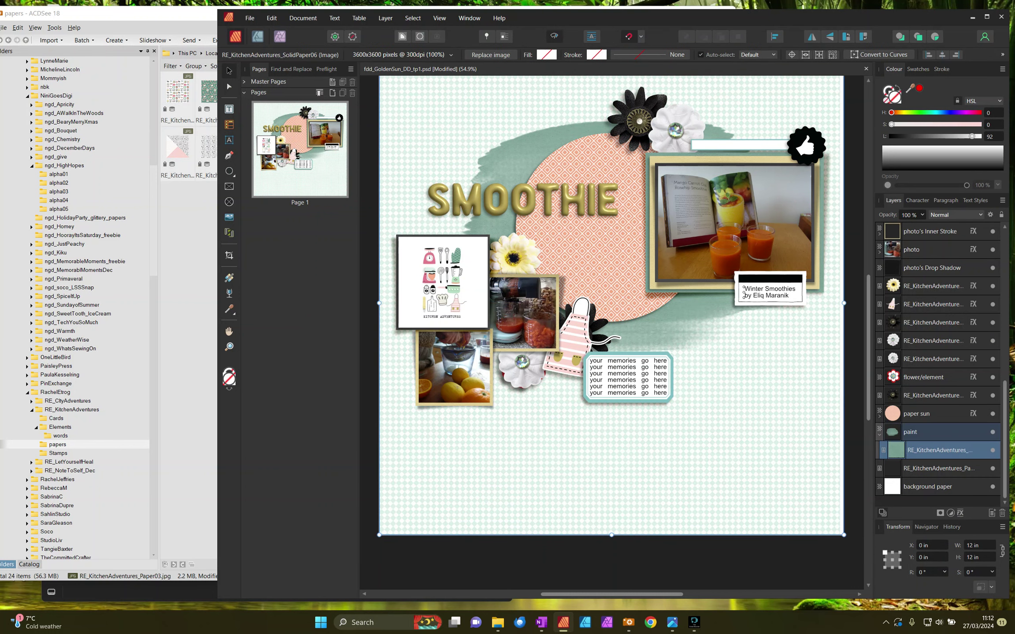
Step: Place the black-and-white doodle Paper12, align it to the page edges, and clip it into the paint group
left_click(207, 150)
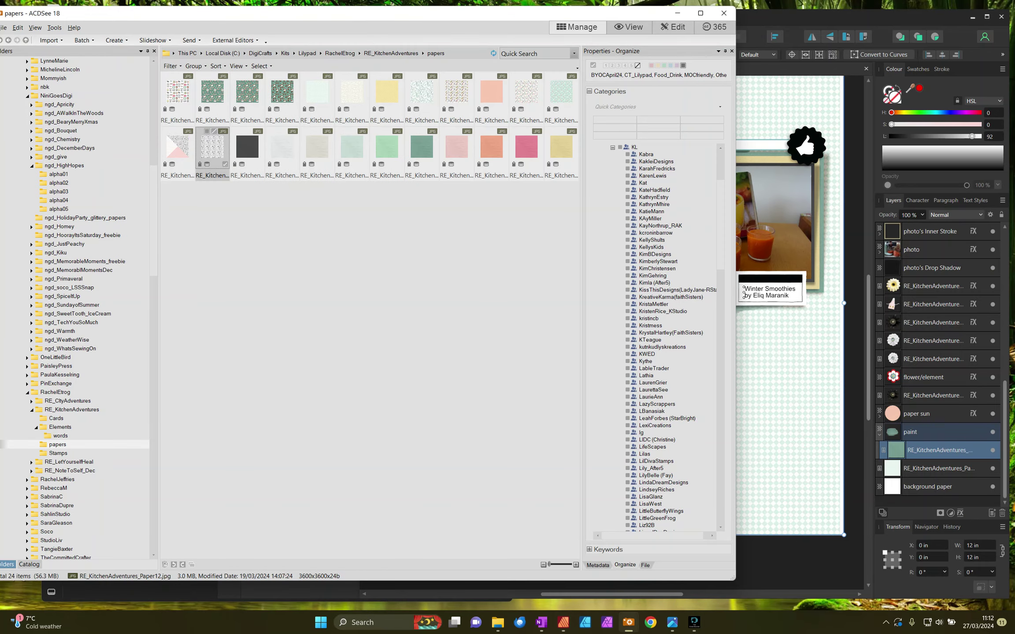
left_click_drag(548, 564, 594, 561)
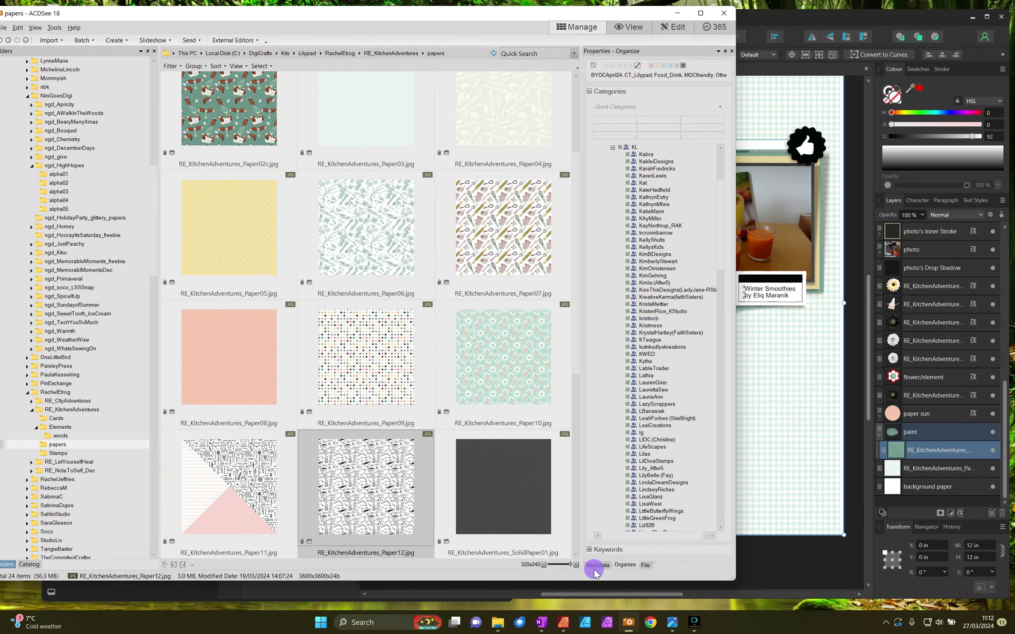
left_click_drag(725, 359, 814, 358)
left_click(705, 348)
left_click_drag(651, 360, 607, 334)
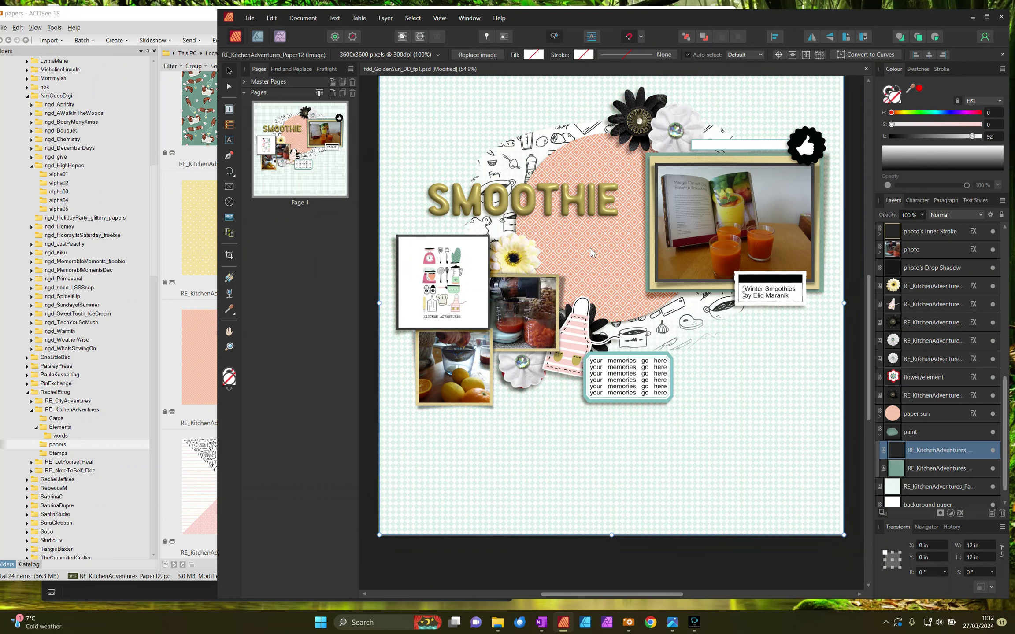
left_click(904, 473)
key("ctrl+d")
left_click(880, 434)
Step: Open the Kitchen Adventures Cards folder in ACDSee
left_click(634, 359)
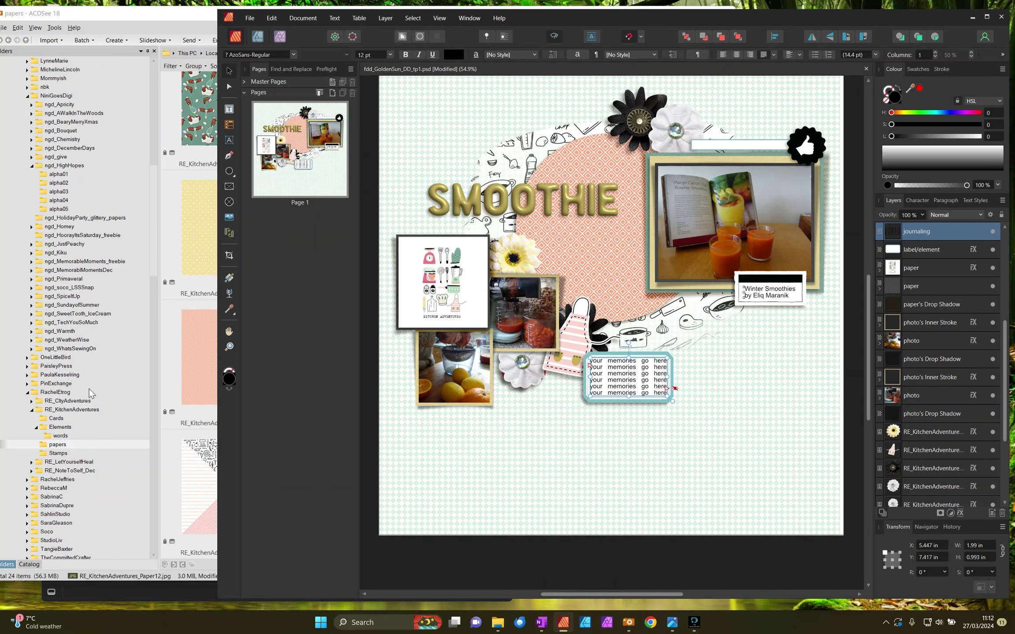
left_click(57, 419)
left_click(56, 419)
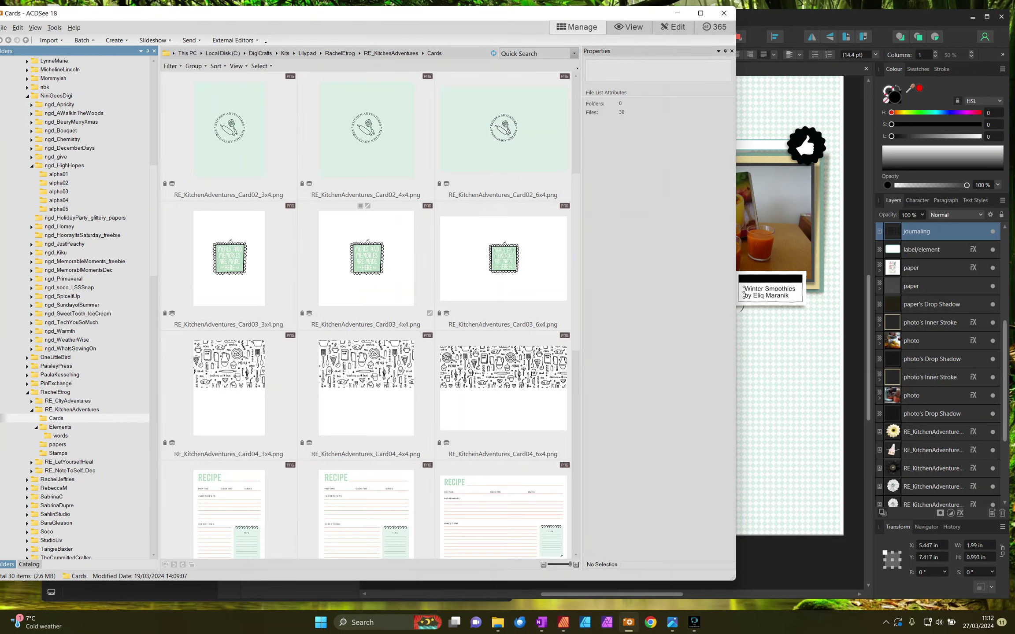
Step: Preview Card05_3x4 in ACDSee, then drag it onto the layout as a 3 × 4 in card
double_click(229, 132)
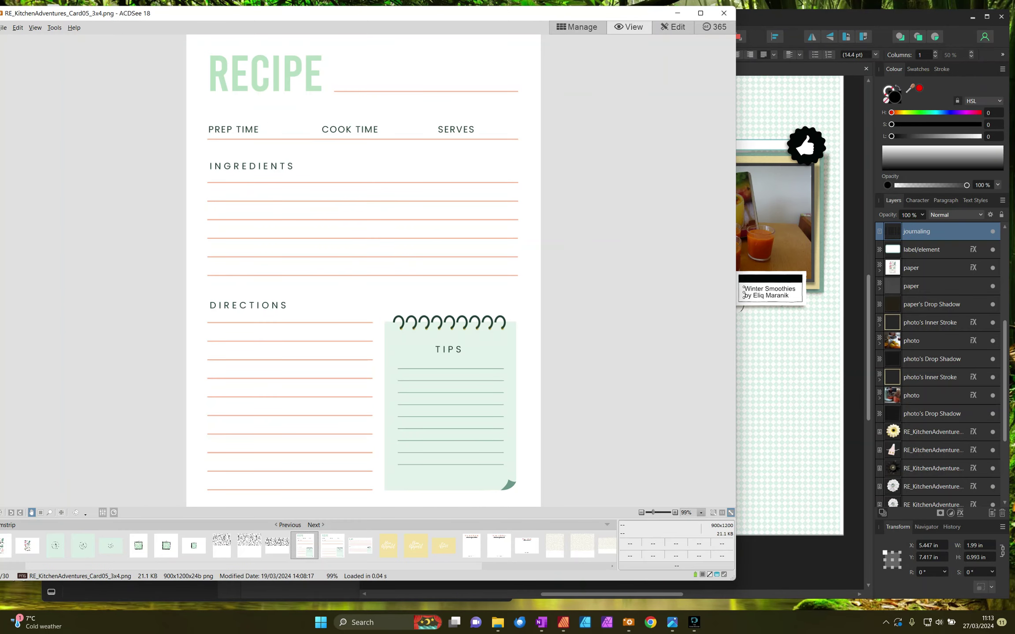
left_click(577, 27)
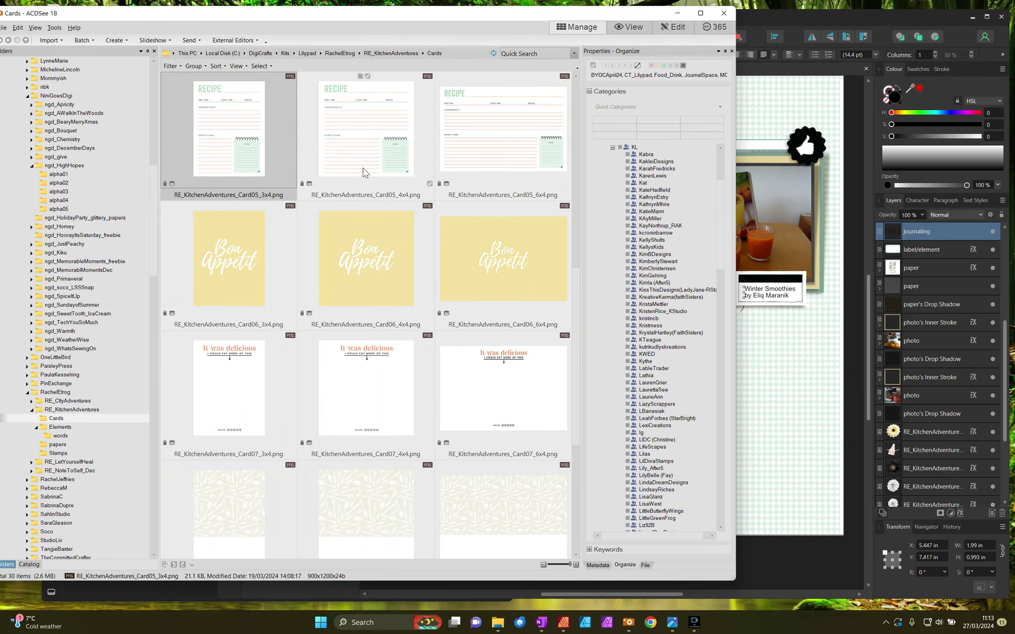
left_click_drag(232, 132, 714, 430)
scroll(737, 441, "up", 3)
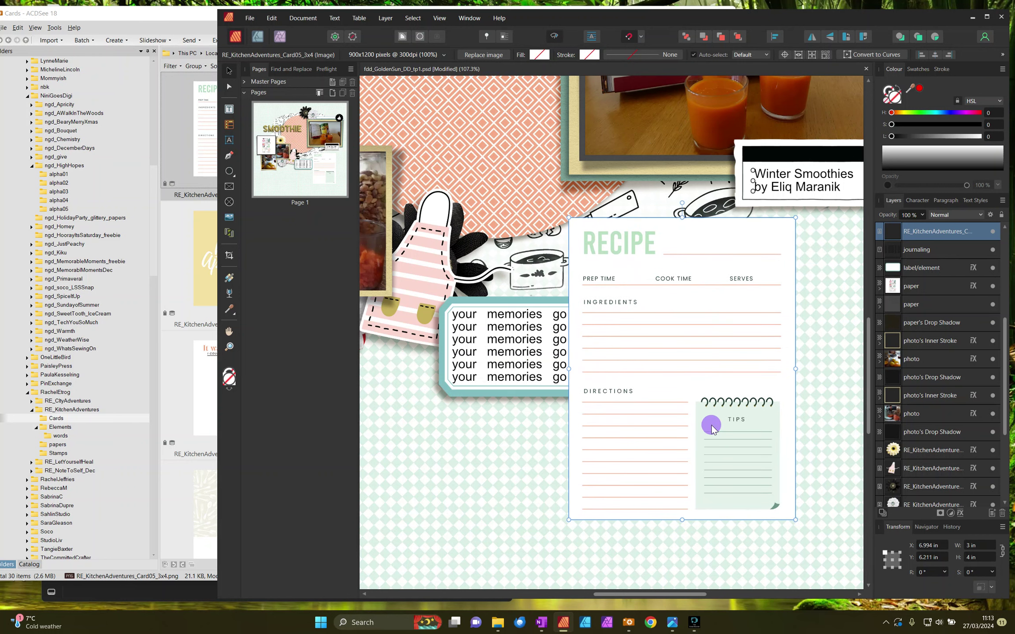
Step: Crop the recipe card's RECIPE title rows and directions/tips sections, leaving only INGREDIENTS
left_click(230, 256)
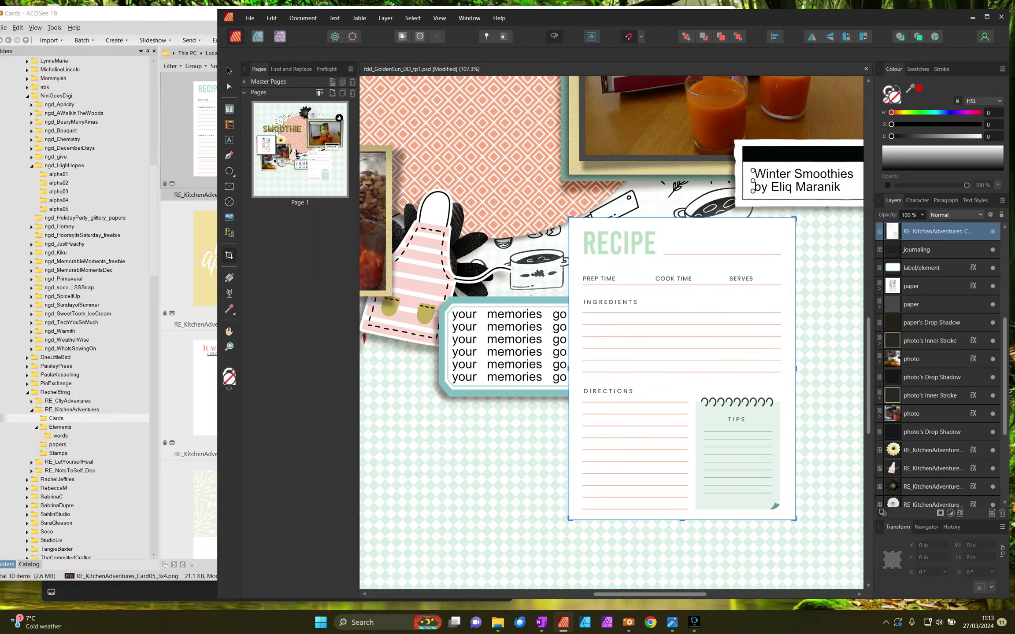
left_click_drag(682, 218, 682, 289)
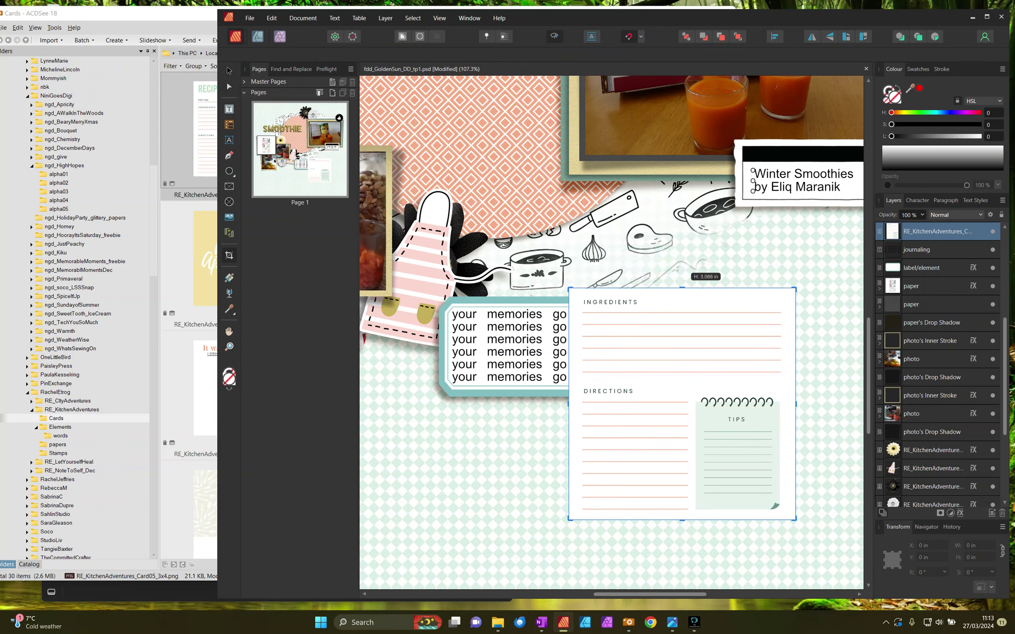
left_click_drag(682, 520, 682, 386)
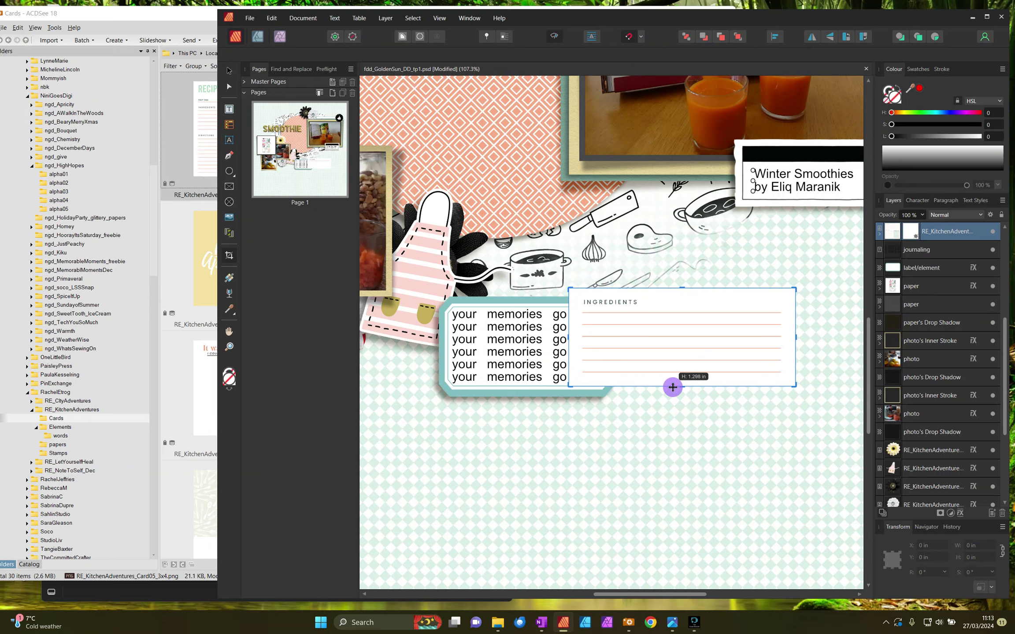
Step: Draw an empty text frame over the card's ingredient lines
left_click(230, 109)
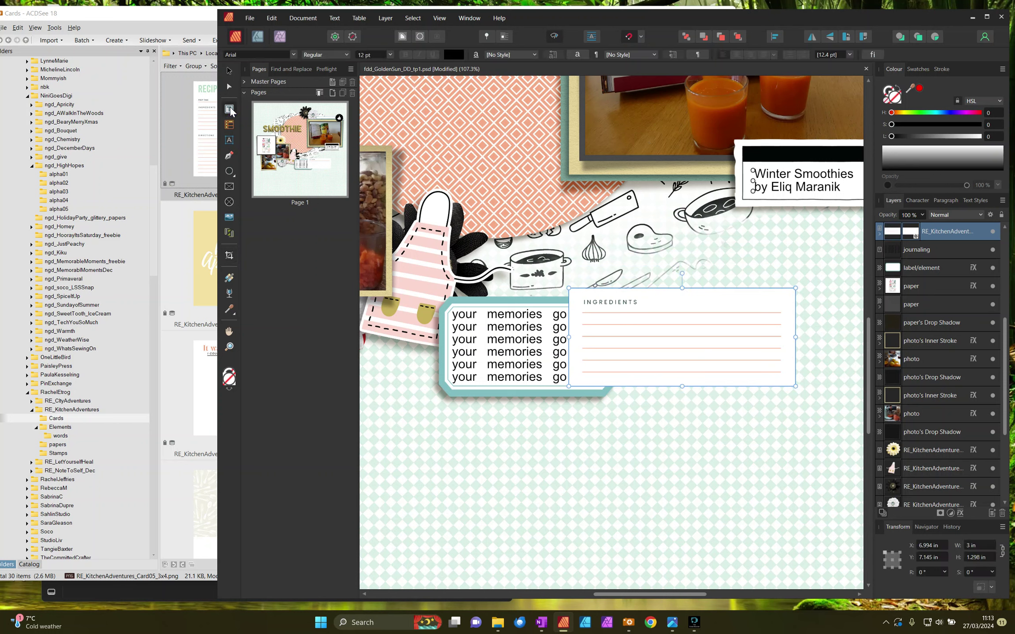
left_click_drag(585, 315, 625, 356)
left_click_drag(652, 404, 745, 361)
left_click(680, 321)
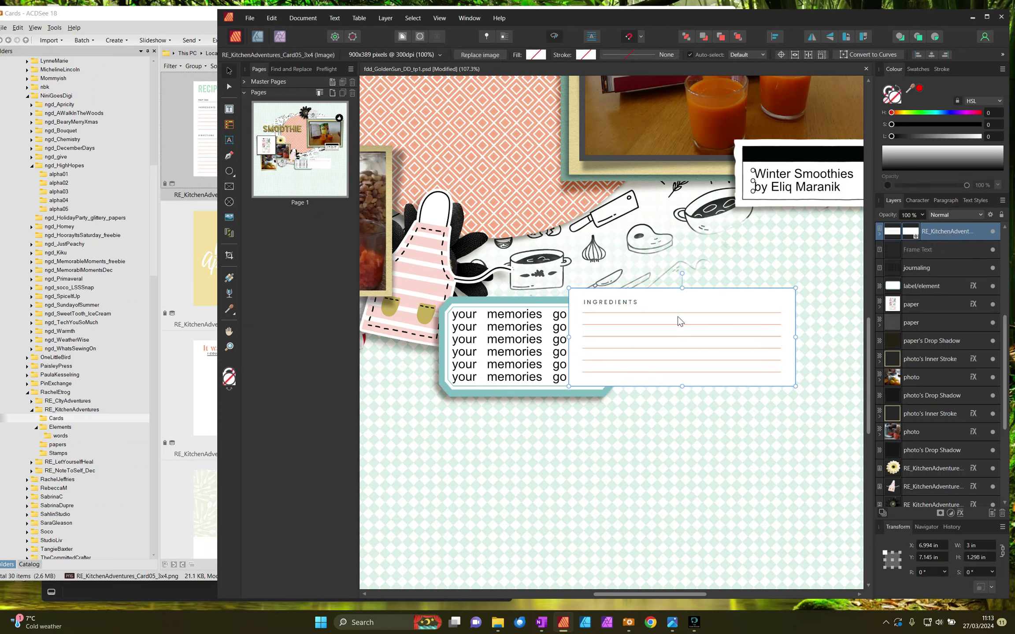
Step: Layer the text frame above the card and type 'Goji Berries, Mango, Lemons, Oranges'
scroll(926, 247, "up", 5)
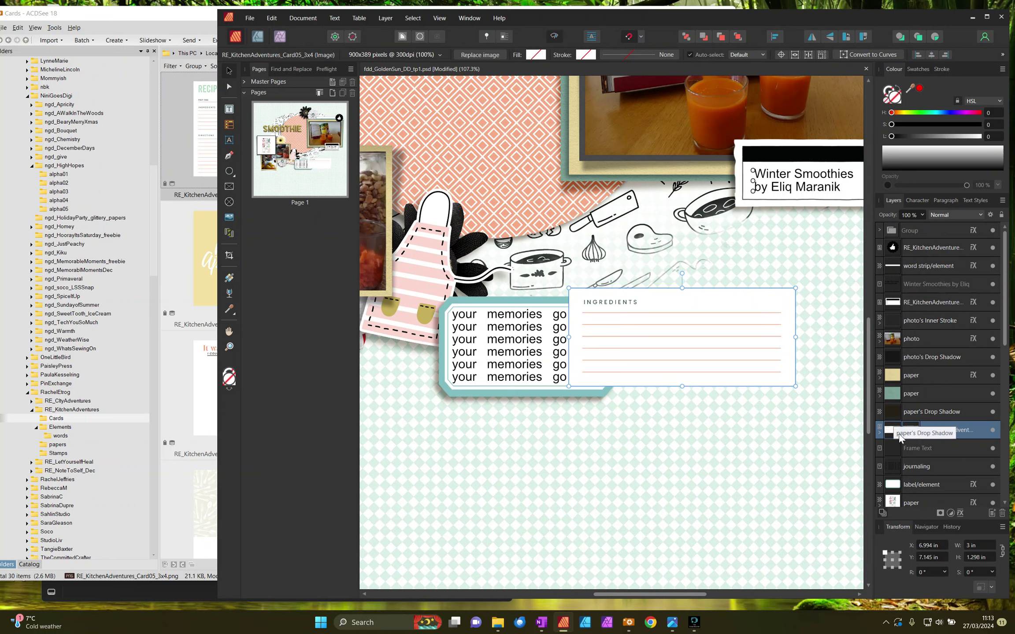
left_click(919, 449)
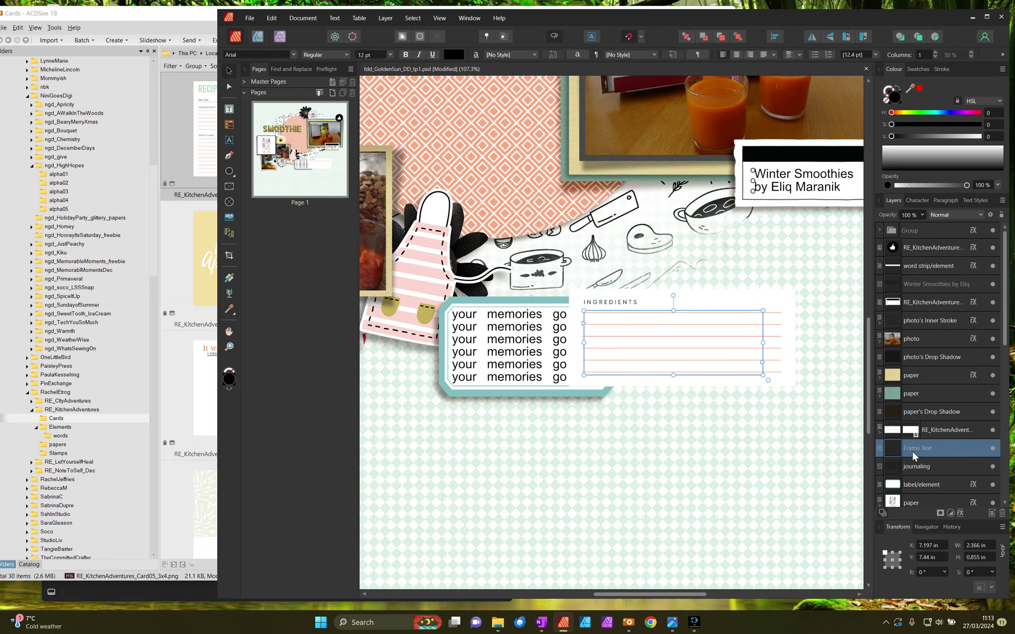
left_click_drag(912, 450, 914, 423)
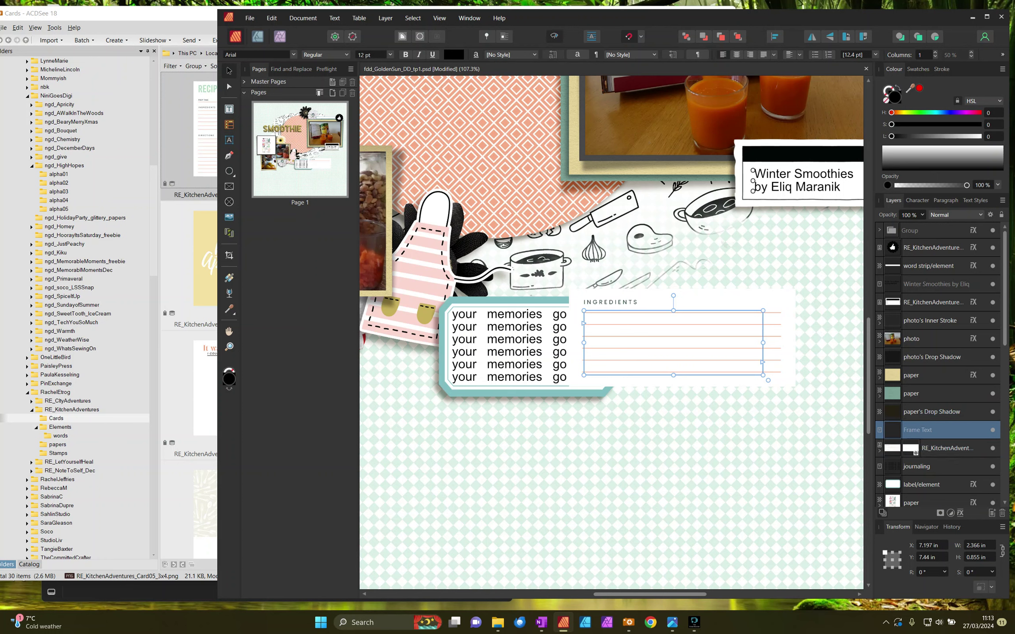
type("t")
type("Goji")
type(" Berri")
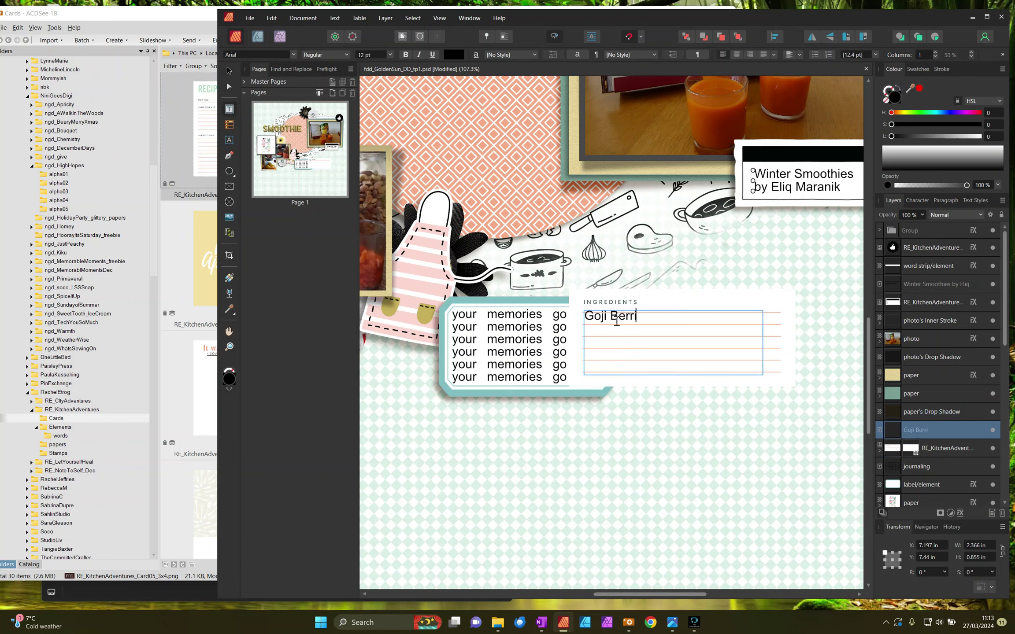
type("es, Mango, Lemons, Oranges,c")
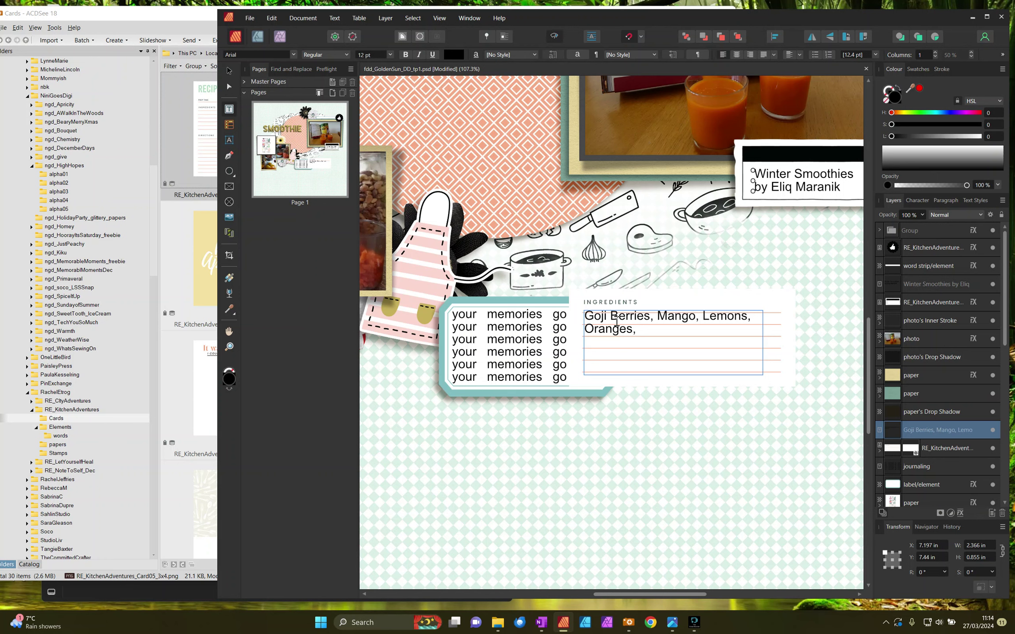
Step: Correct the ingredient 'carrots' to a capitalised 'Carrots'
type("arrots")
key("ctrl+Left")
key("Delete")
type("C")
key("Escape")
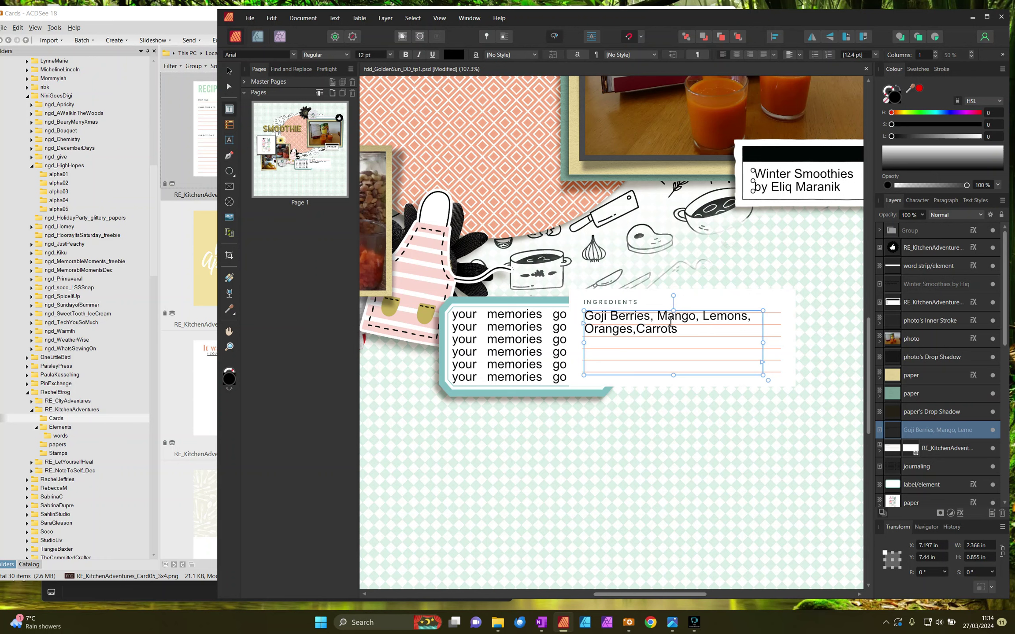
Step: Replace the commas after Goji Berries, Mango and Lemons with line breaks
left_click(656, 316)
key("BackSpace")
key("BackSpace")
key("Return")
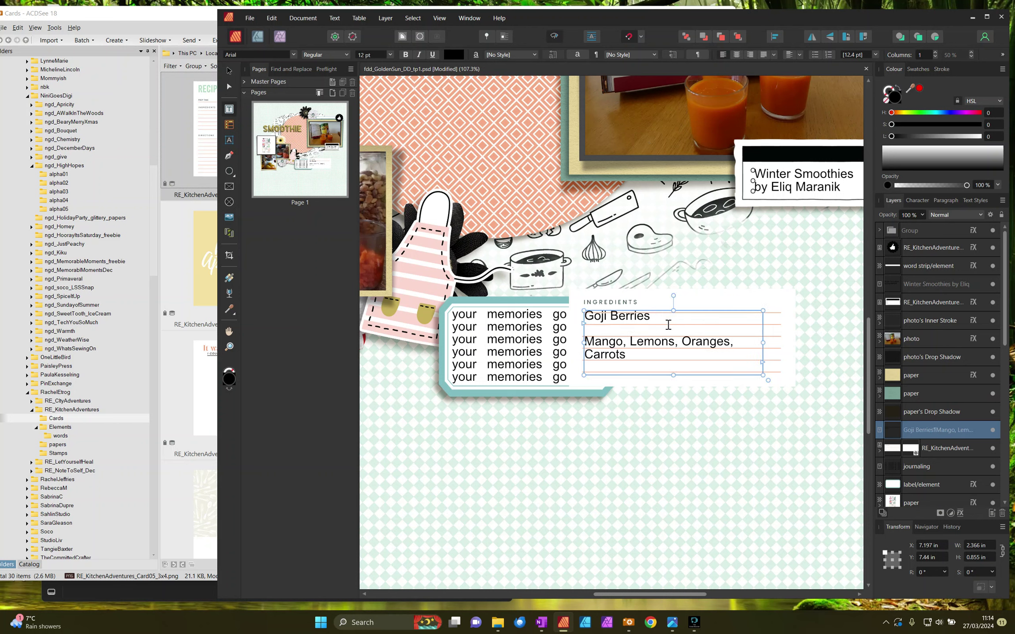
left_click(629, 342)
key("BackSpace")
key("BackSpace")
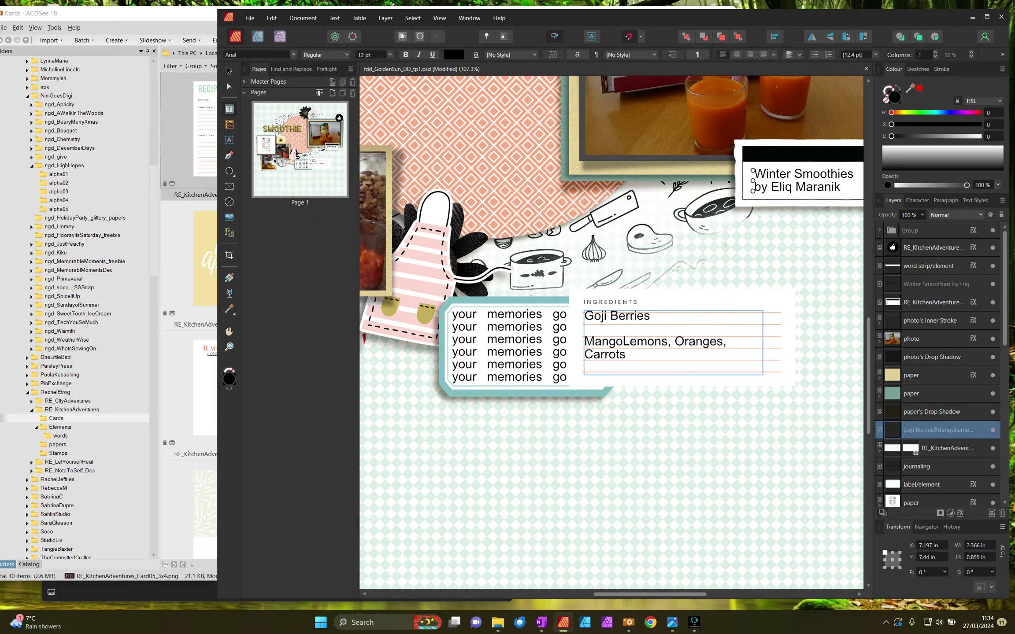
key("Return")
left_click(637, 364)
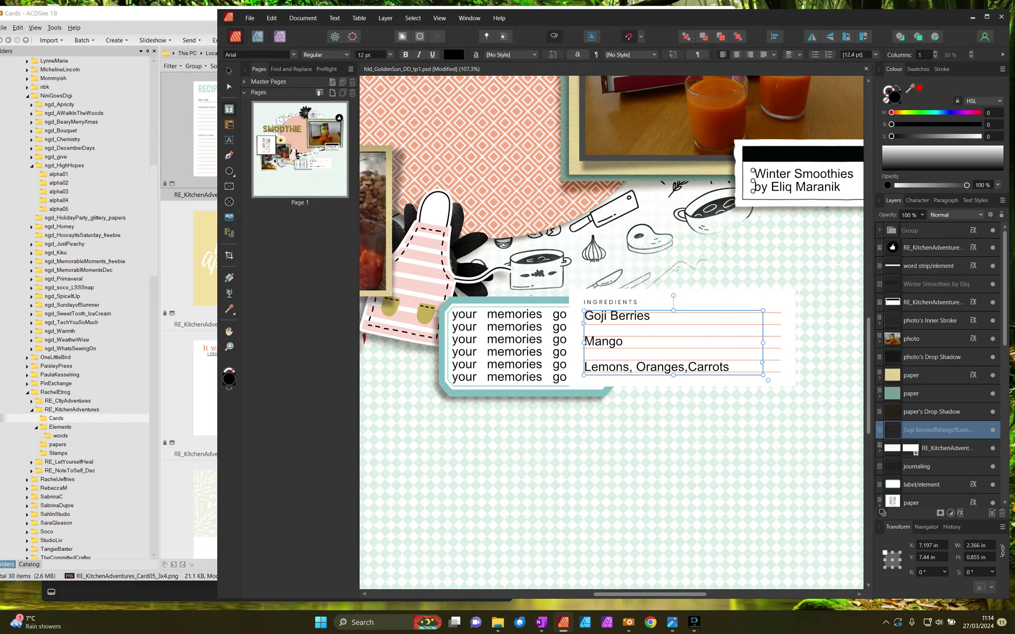
key("BackSpace")
key("Return")
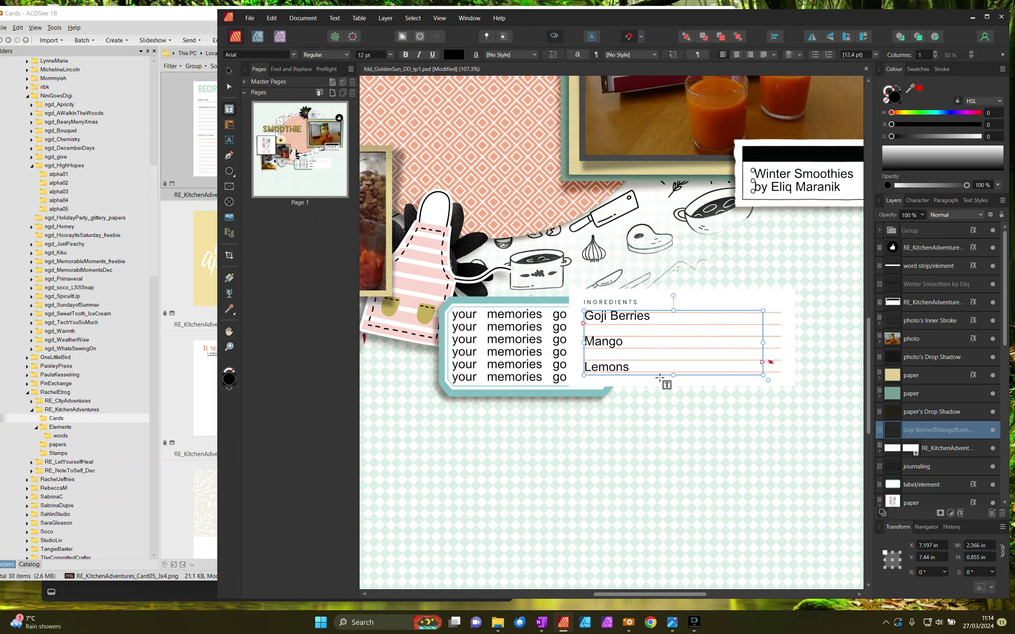
Step: Lengthen the text frame and move Carrots onto its own line after Oranges
left_click_drag(673, 375, 673, 461)
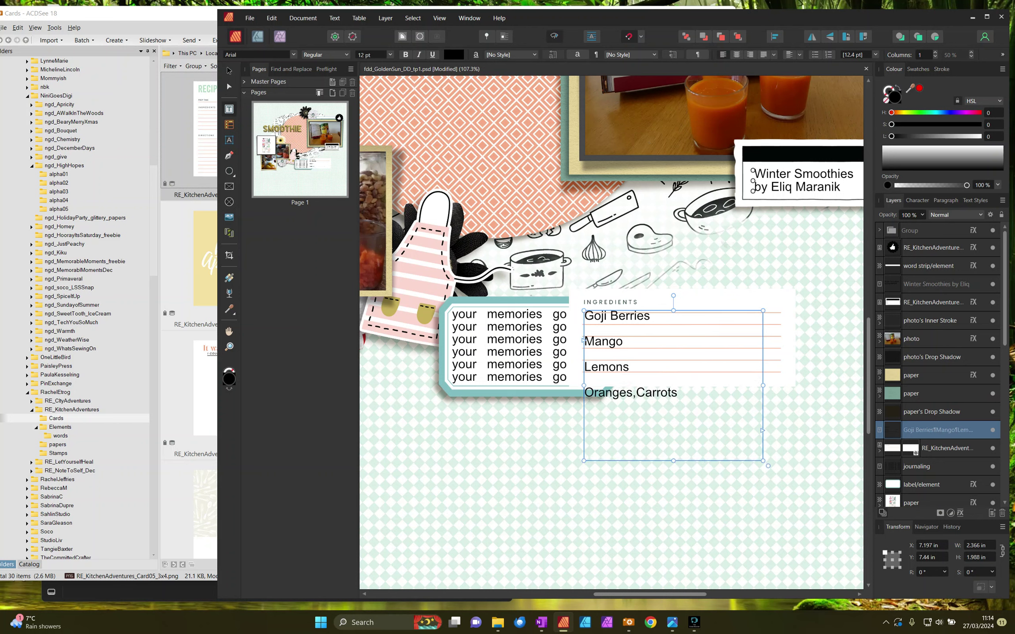
left_click(644, 386)
key("BackSpace")
key("Return")
key("Escape")
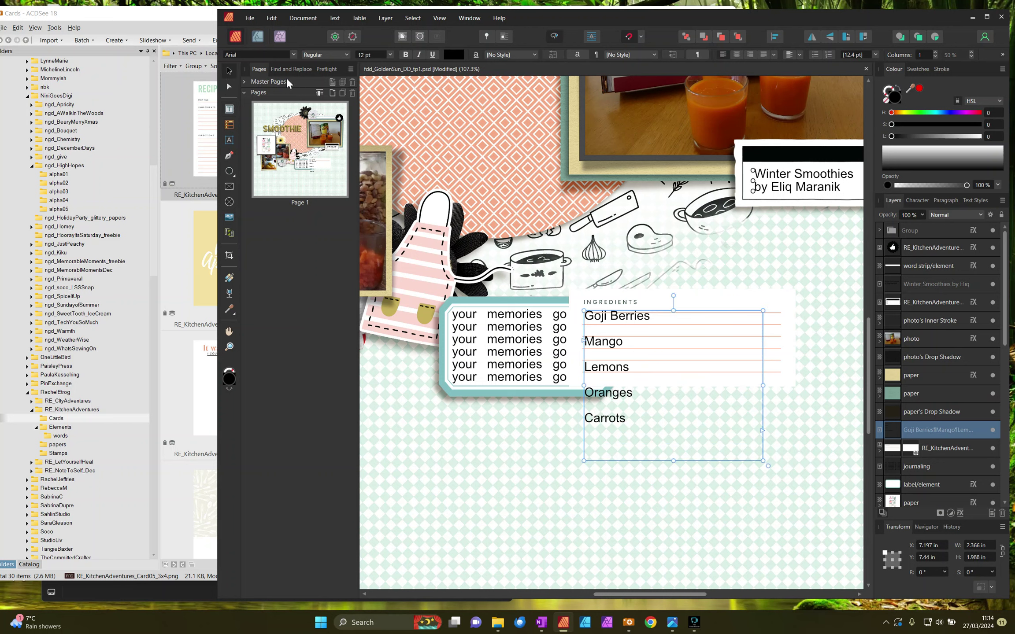
Step: Apply The Dorothy font from the Favourites font list to the ingredients text
left_click(258, 54)
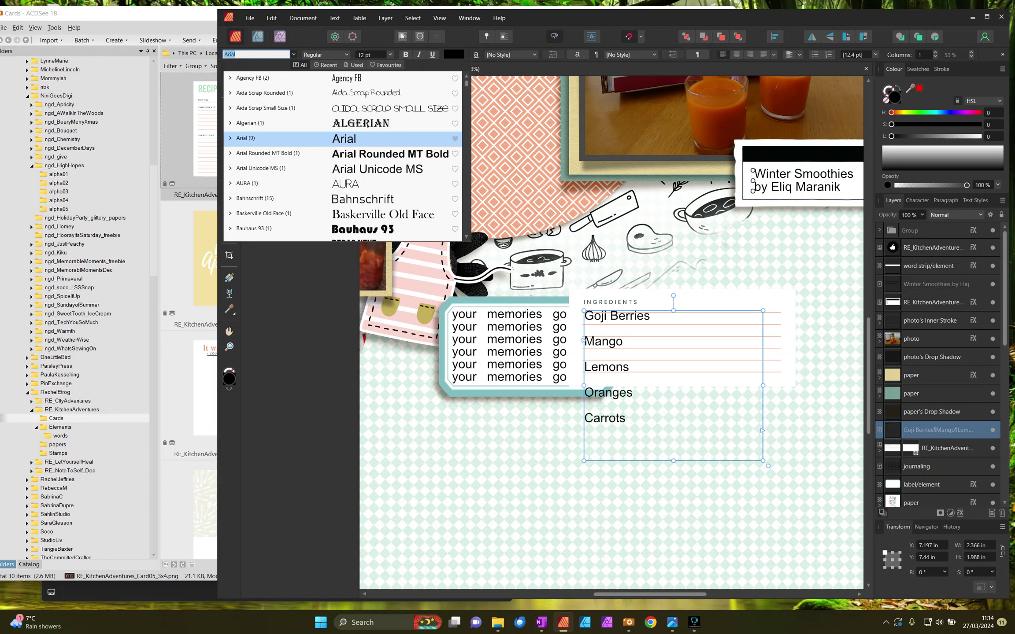
left_click(386, 65)
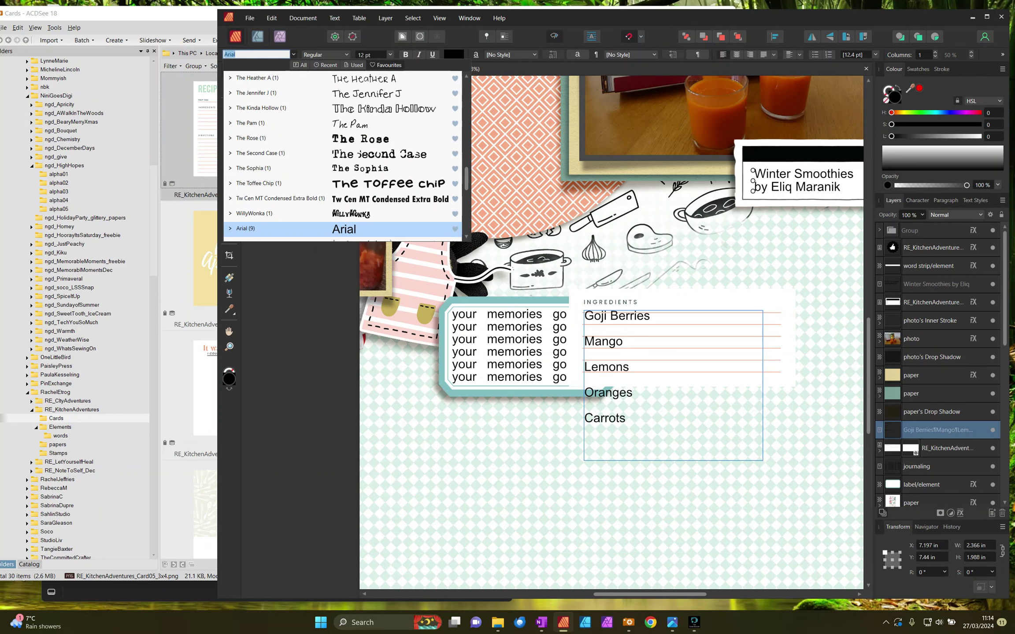
scroll(393, 141, "up", 3)
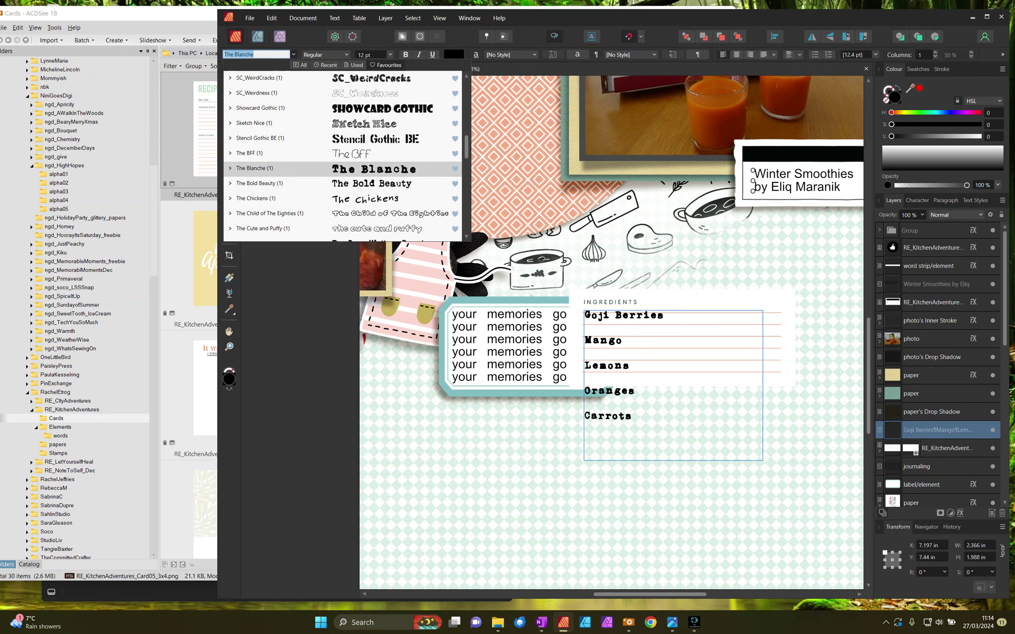
key("Down")
key("Down")
key("Down")
key("Down")
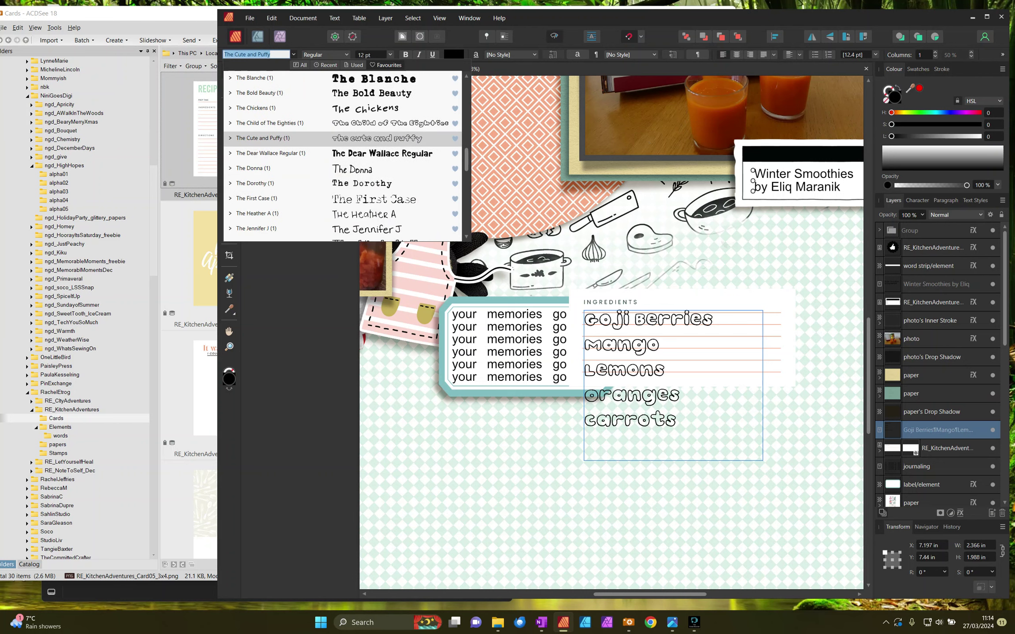
key("Down")
key("Down")
key("Down")
key("Down")
key("Up")
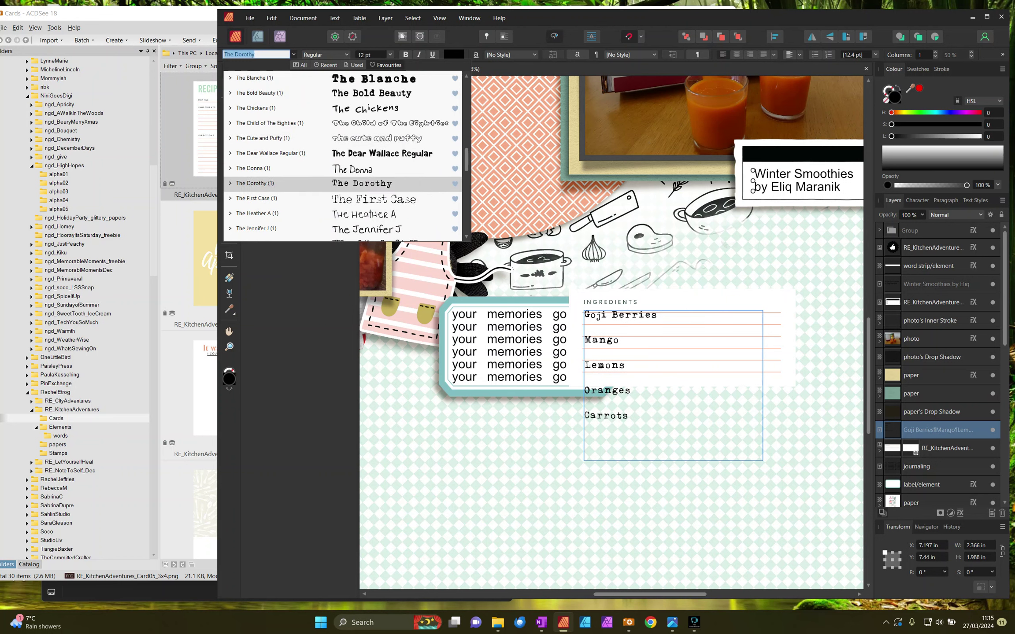
key("Return")
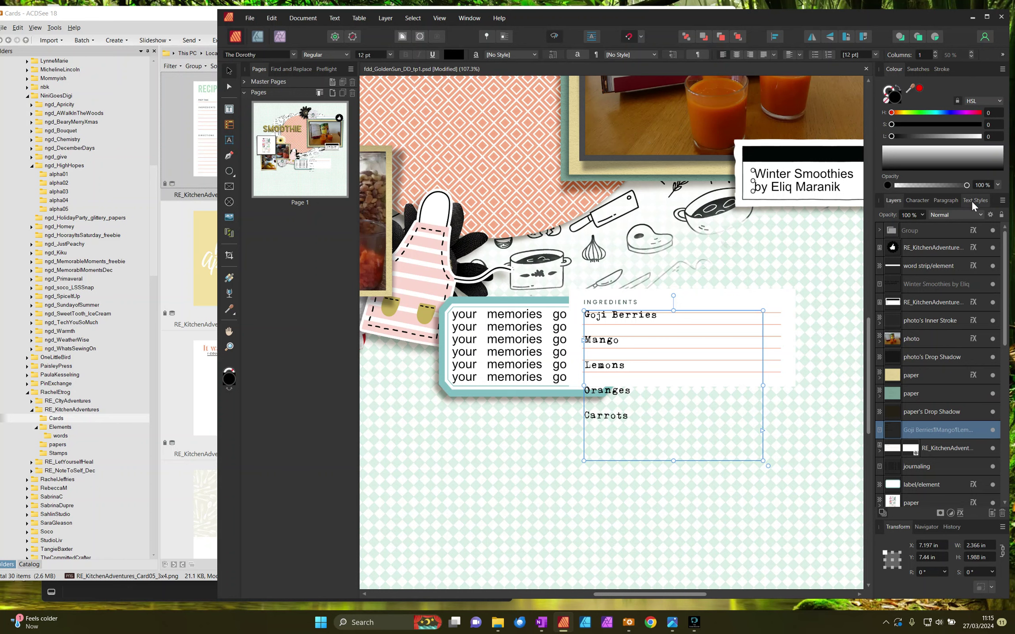
Step: Lower the ingredients' paragraph Space After to 2 pt
left_click(945, 200)
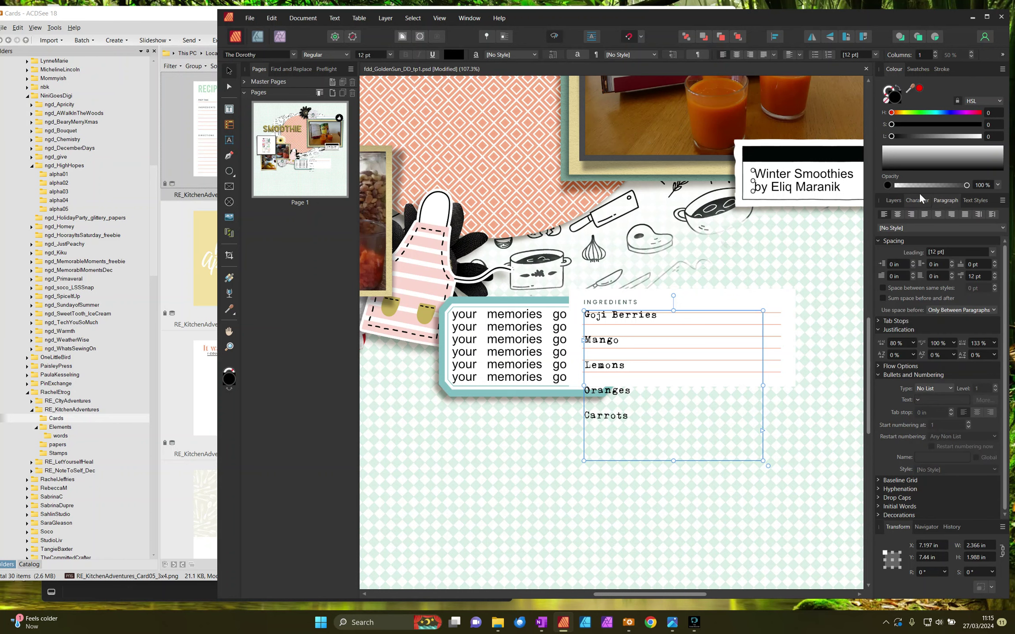
left_click(995, 275)
left_click(995, 279)
left_click(994, 279)
left_click(996, 279)
left_click(995, 279)
left_click(996, 280)
left_click(995, 279)
left_click(996, 279)
left_click(995, 280)
left_click(996, 279)
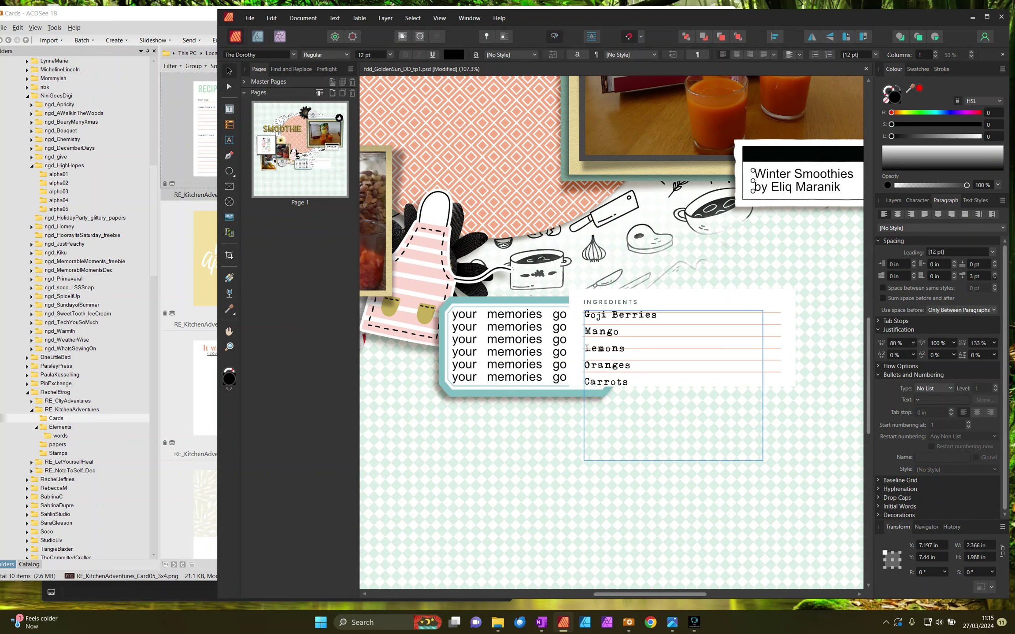
left_click(995, 279)
left_click(995, 279)
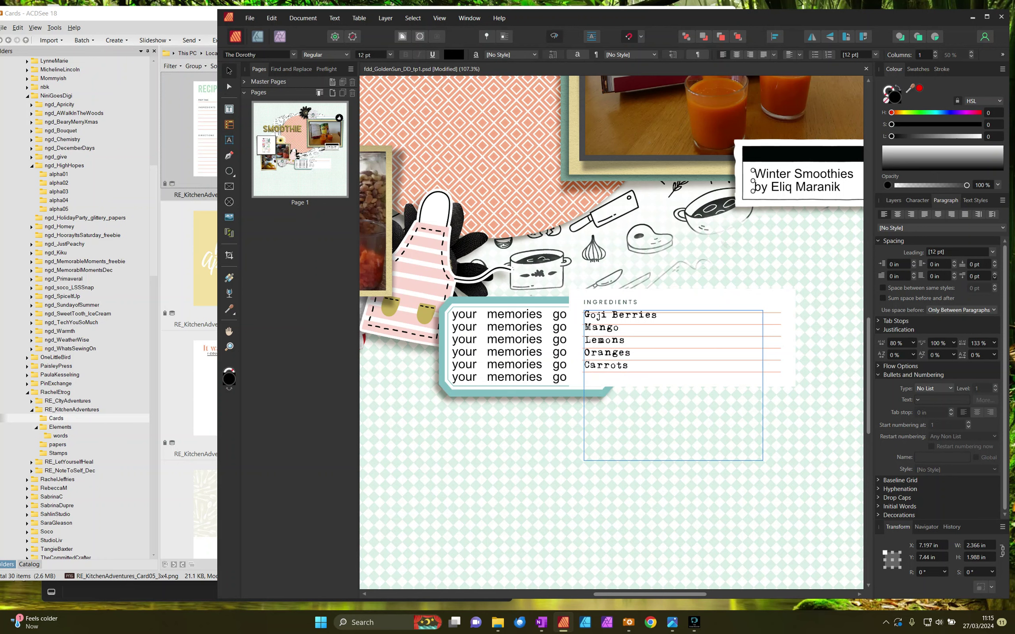
Step: Reposition the ingredients frame and shrink it to about 1.45 × 0.91 in
left_click(638, 339)
left_click_drag(640, 341, 639, 339)
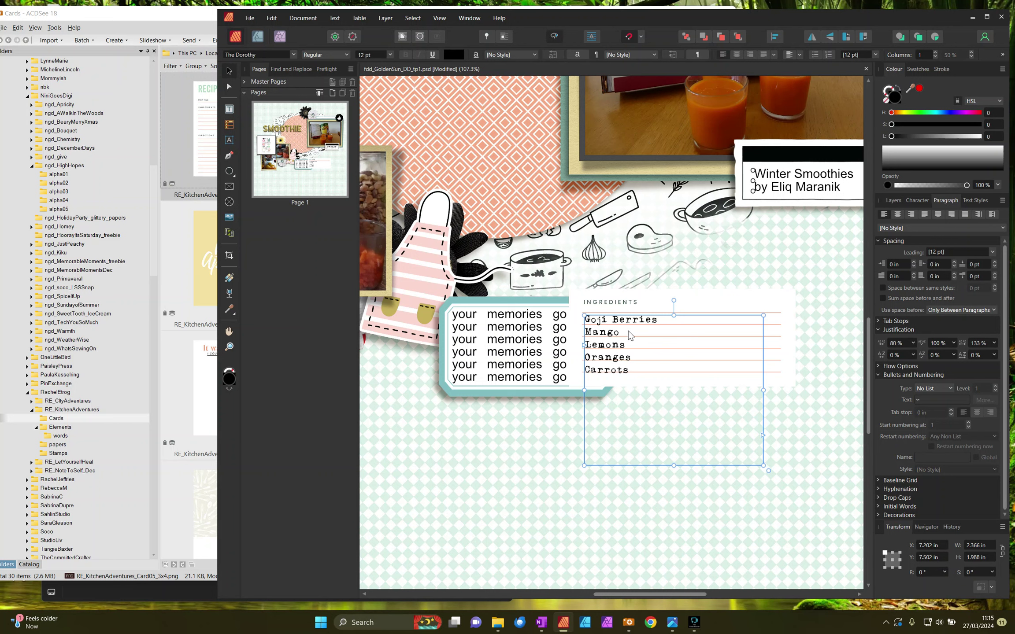
left_click_drag(631, 336, 639, 335)
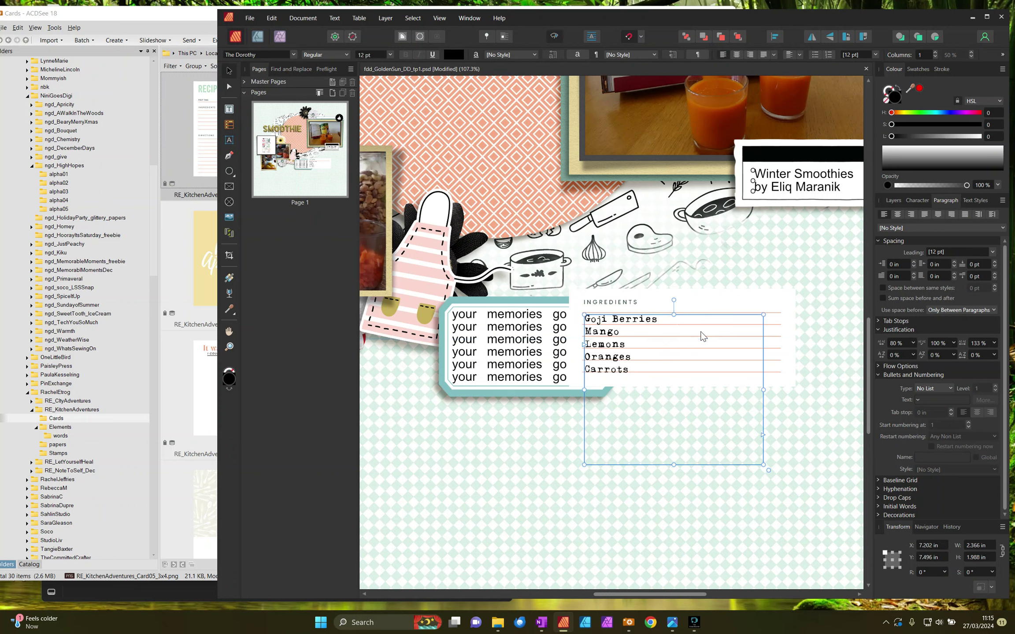
left_click_drag(764, 465, 696, 383)
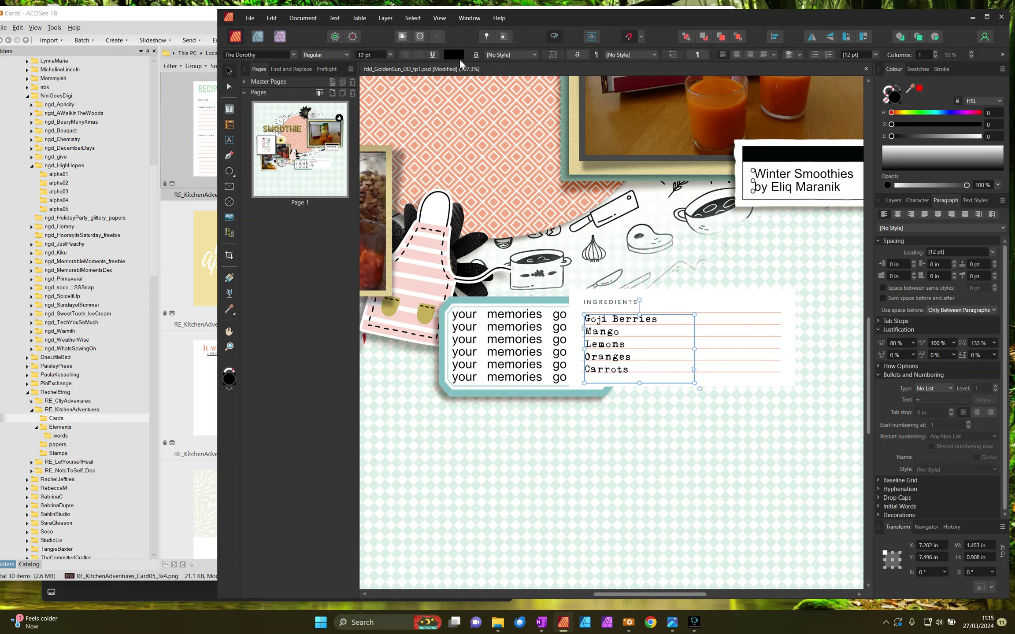
Step: Crop the ingredients card image's right edge inwards
left_click(760, 313)
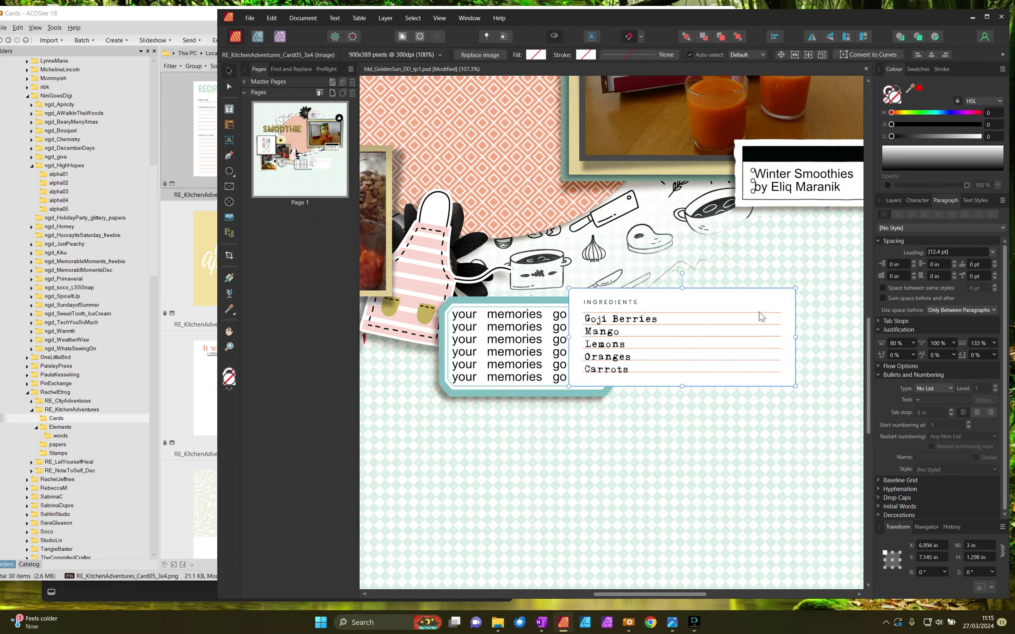
left_click(229, 255)
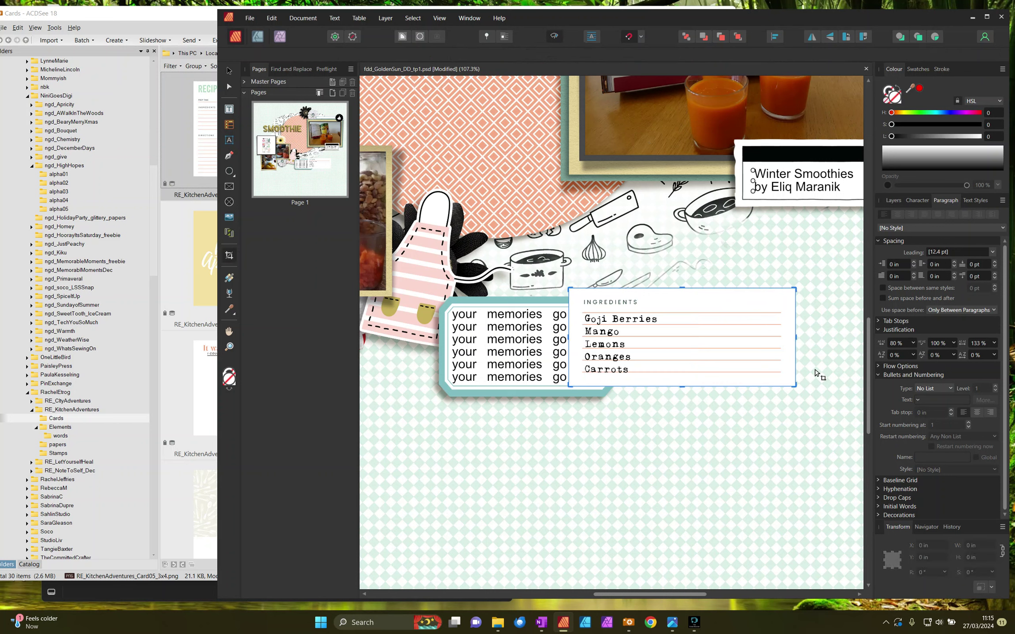
left_click_drag(796, 337, 673, 325)
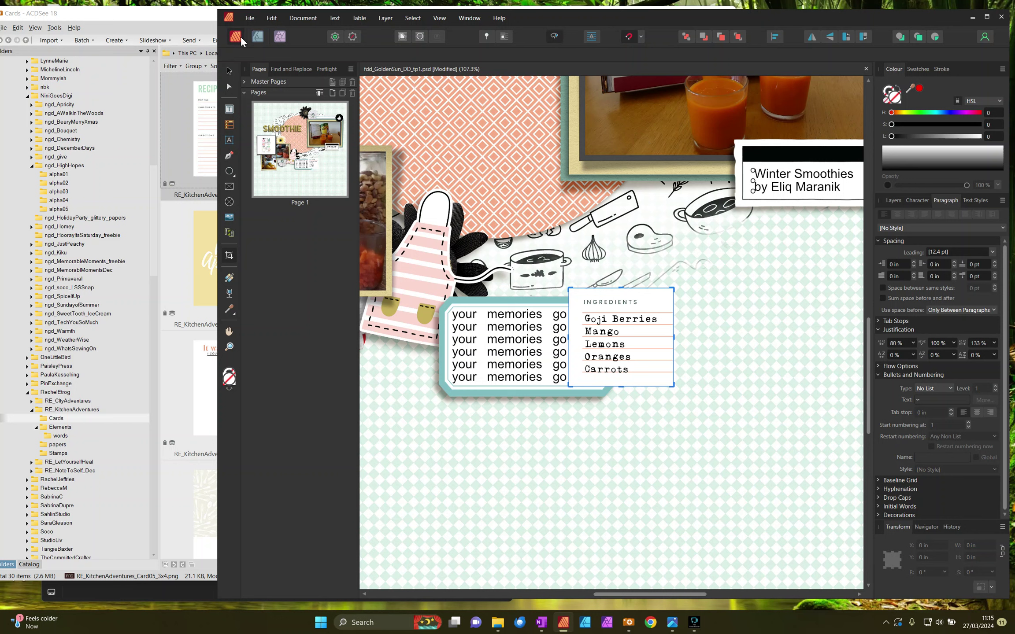
left_click(227, 71)
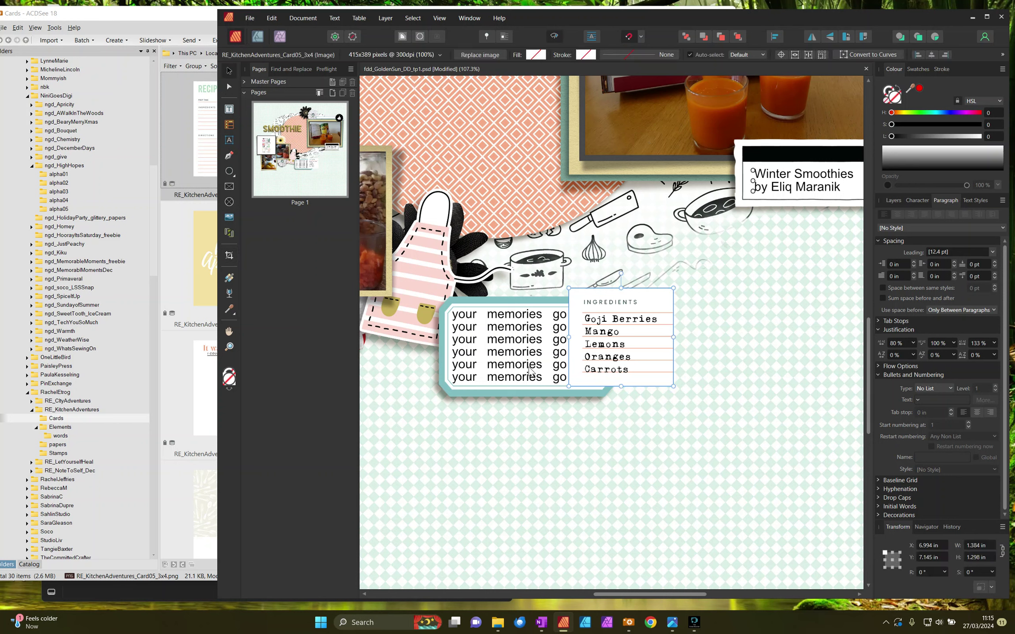
Step: Delete the 'your memories go' text, copy the label's shadow onto the card, and delete the label
left_click(498, 372)
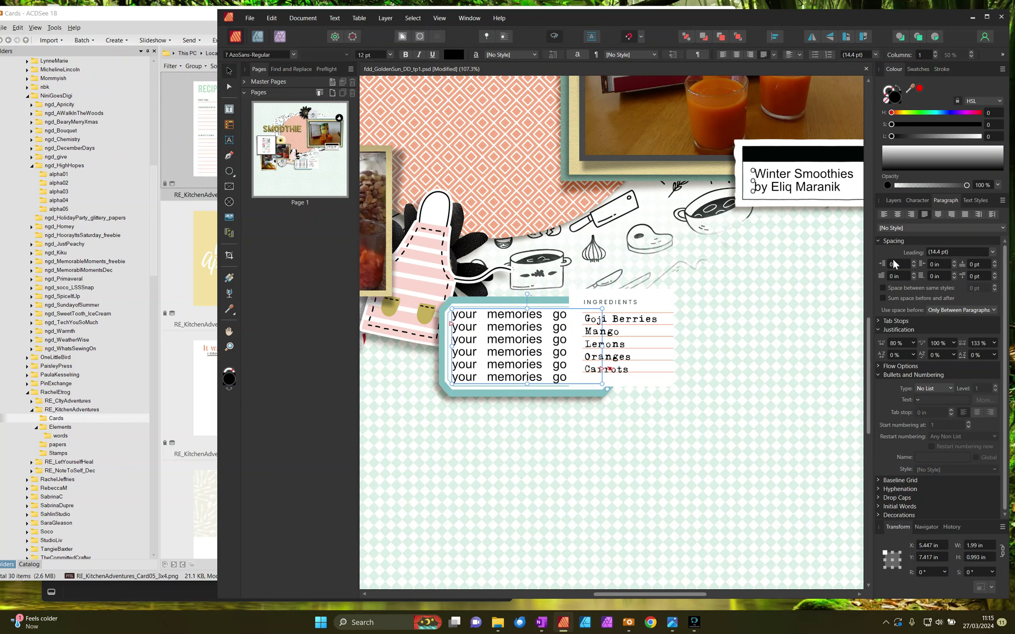
key("Delete")
left_click(481, 357)
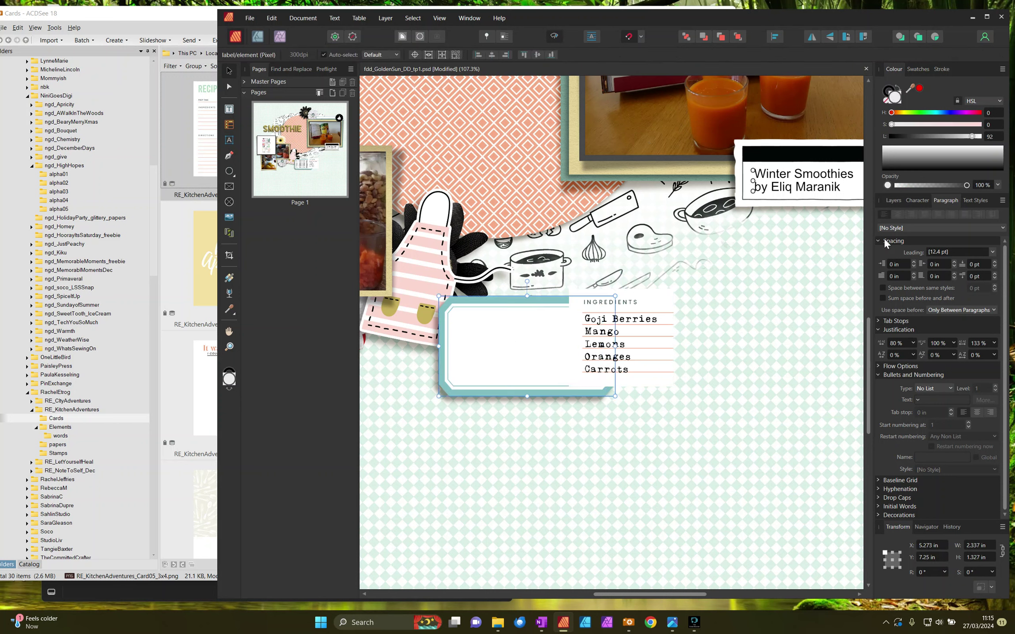
left_click(894, 200)
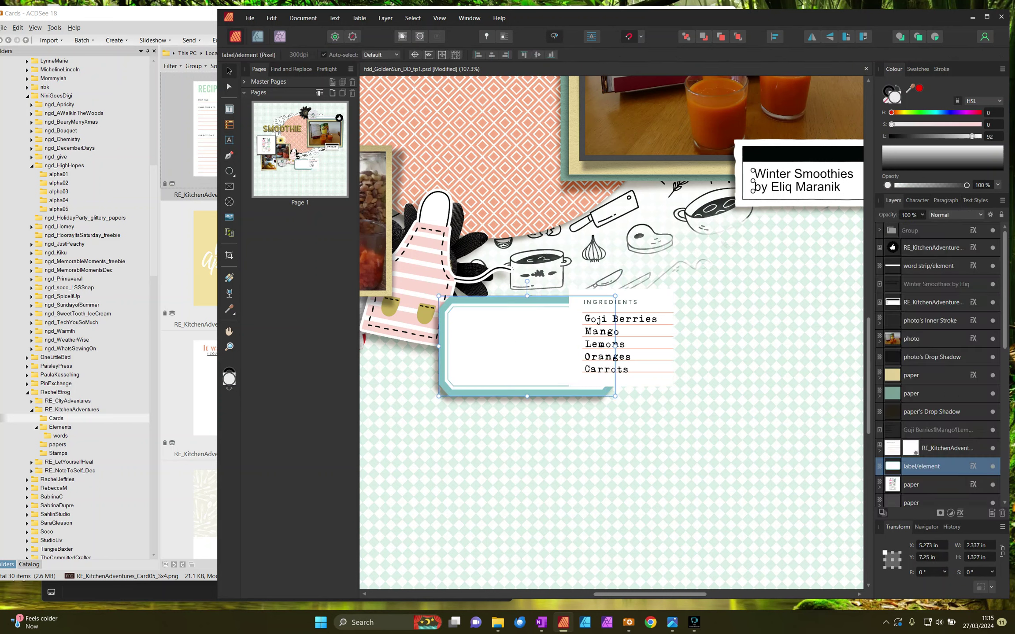
left_click_drag(973, 466, 973, 448)
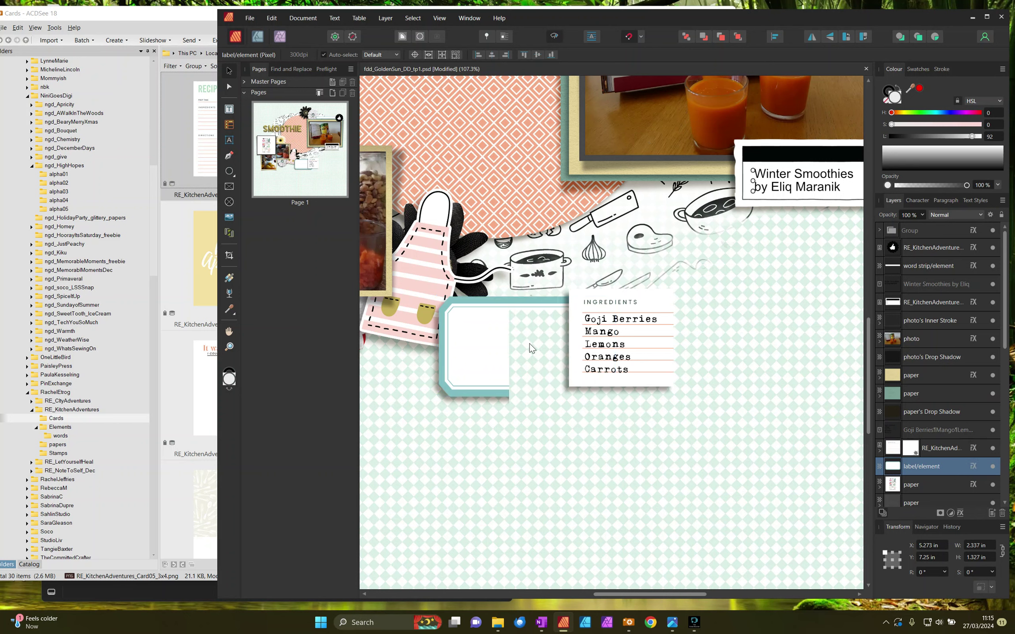
key("Delete")
Step: Colour the ingredients text a dark brown sampled from the page
left_click(610, 353)
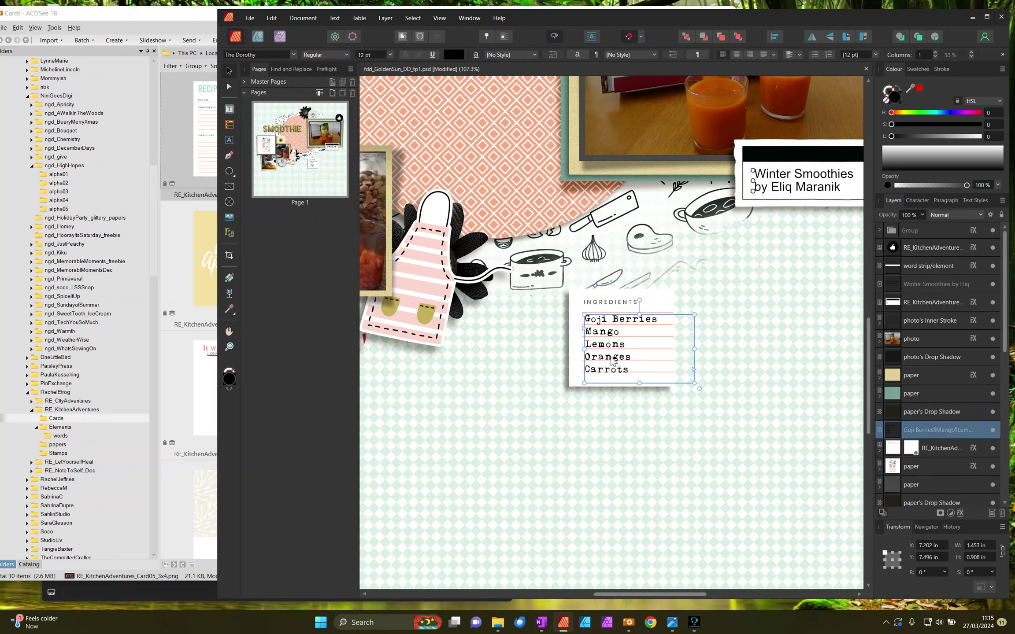
left_click_drag(853, 110, 652, 95)
left_click(920, 90)
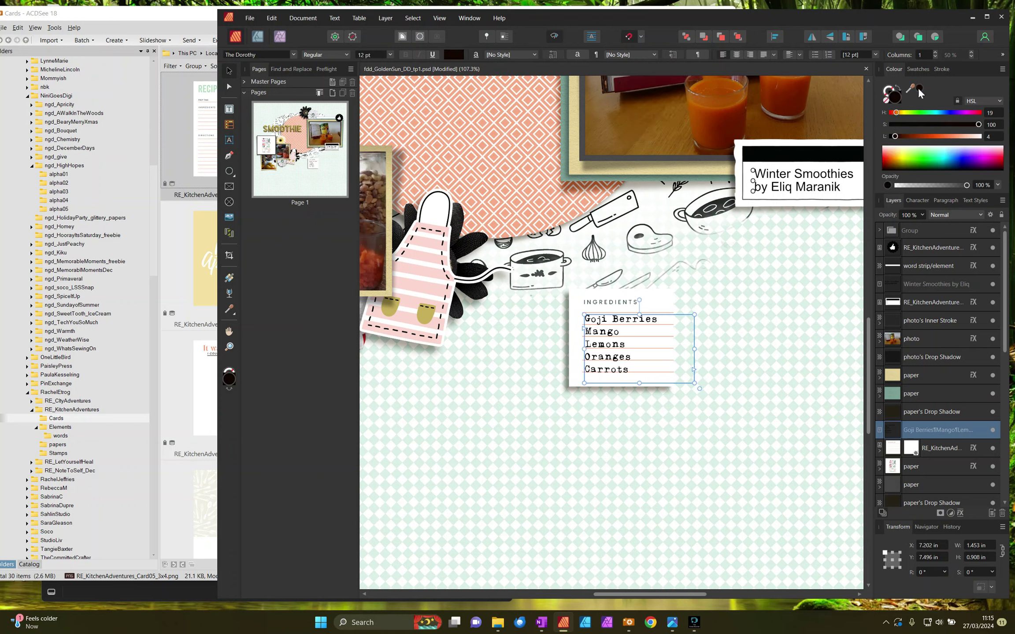
Step: Group the ingredients text with its card and move the group left
left_click(658, 306, "shift")
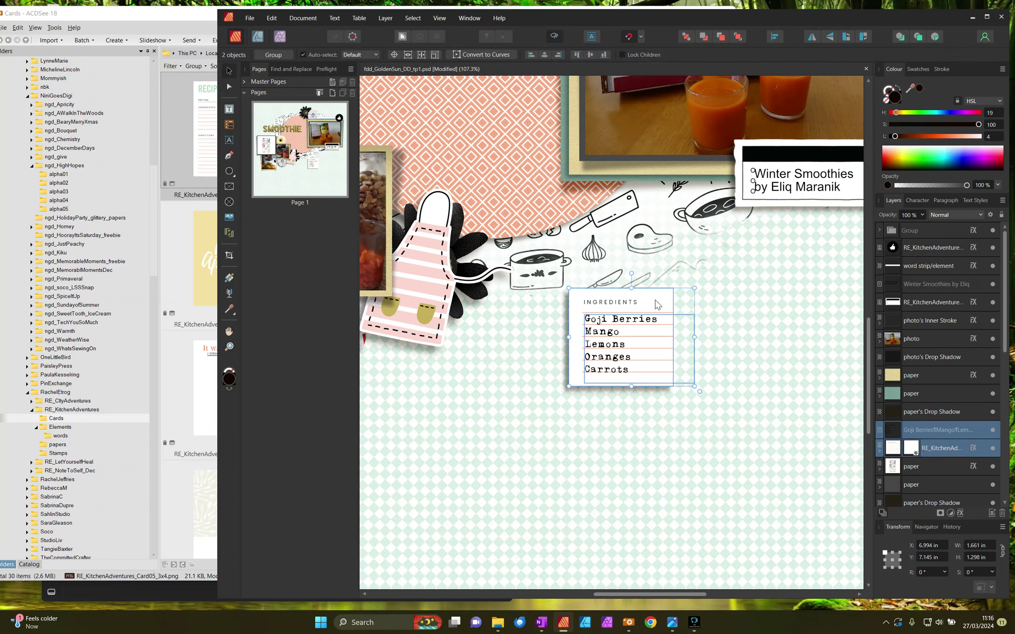
key("ctrl+g")
left_click_drag(663, 350, 525, 342)
Step: Fit the page in view and save it as 'Smoothie' in the AffinityFiles folder
key("ctrl+0")
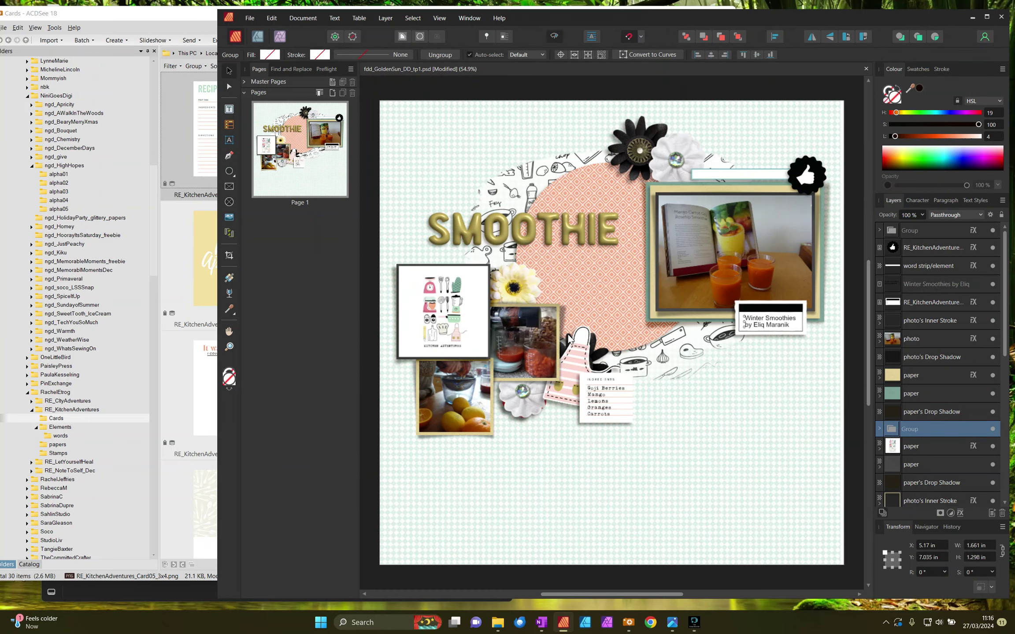
key("ctrl+s")
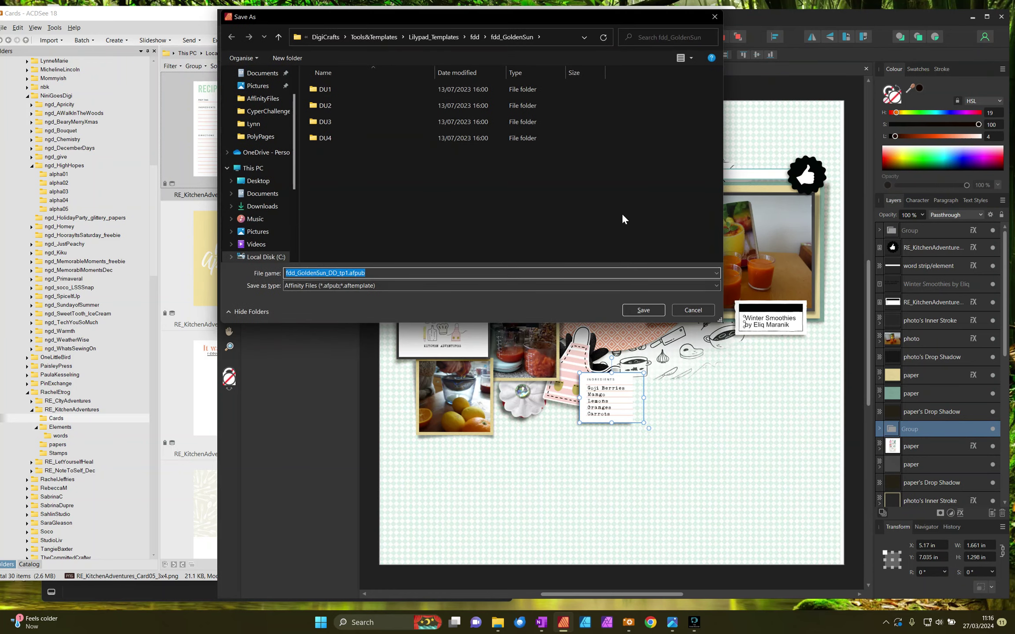
left_click(263, 98)
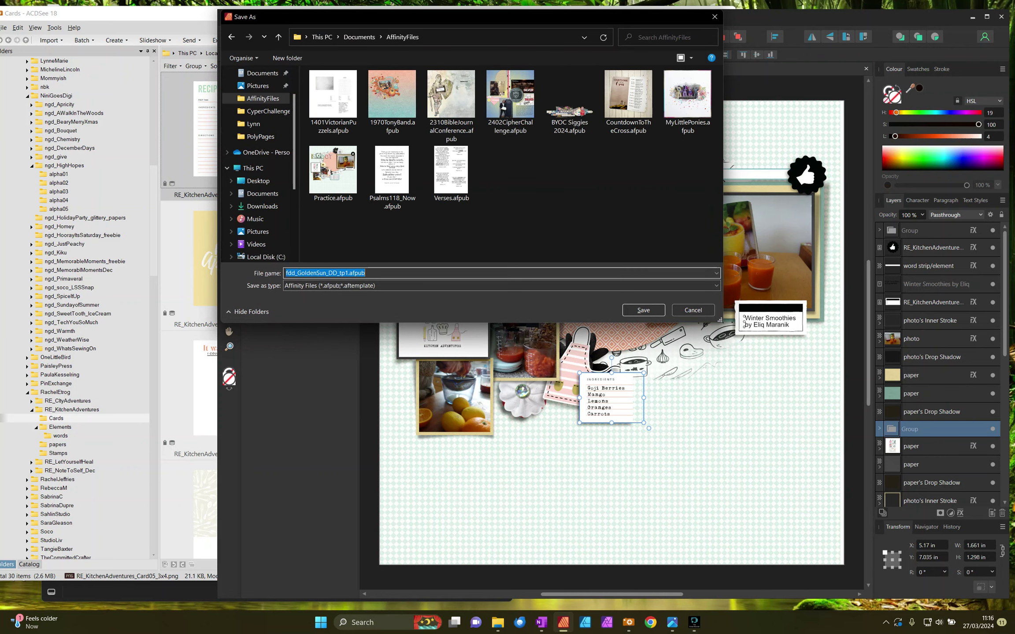
type("Smoothie")
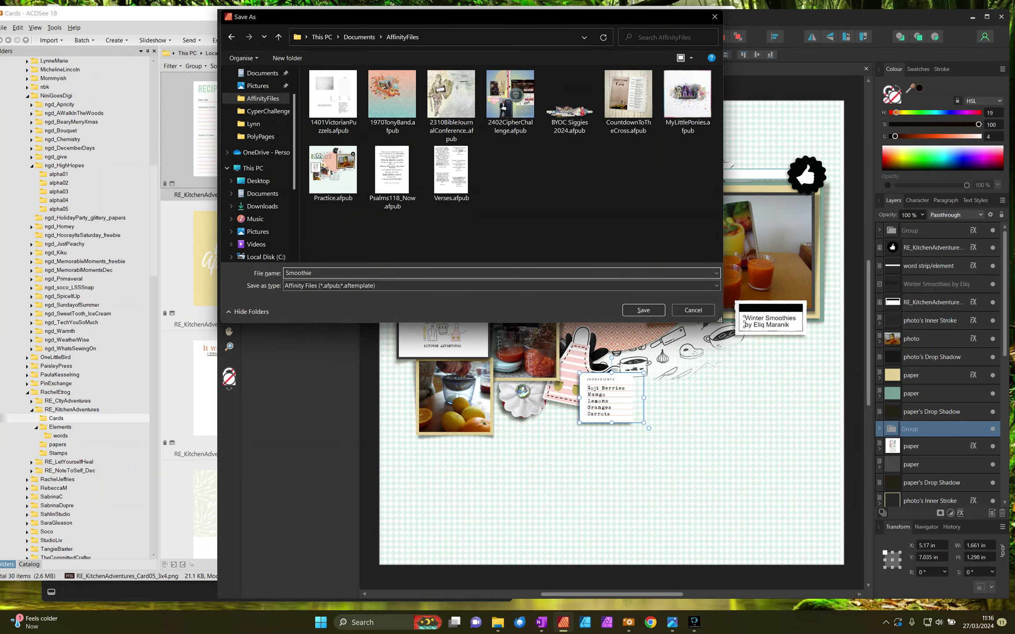
key("Return")
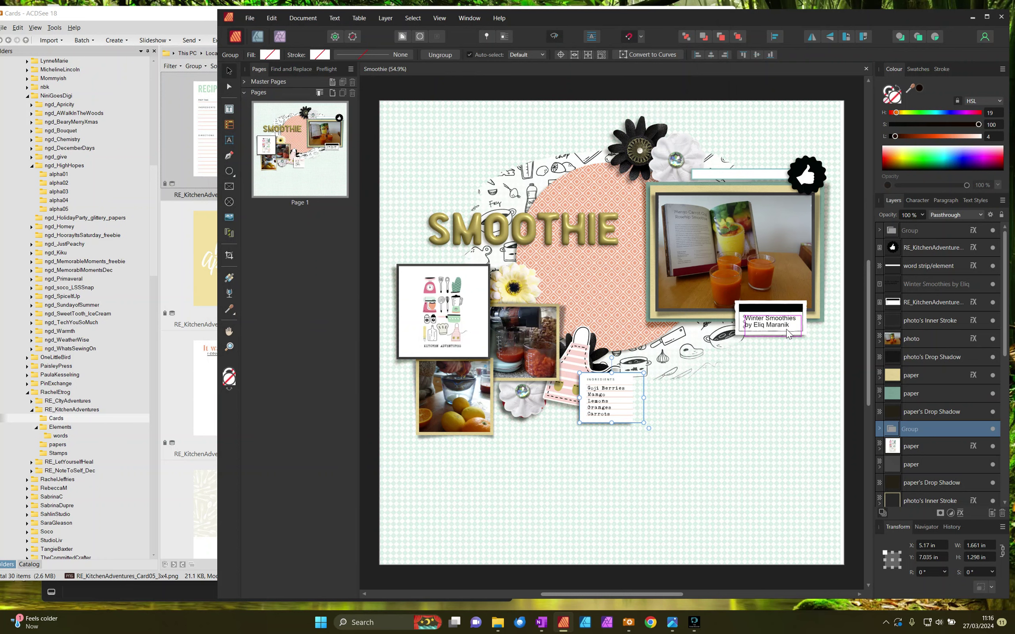
Step: Add artistic text 'Made by [name] April 2023' on the word strip
left_click(746, 174)
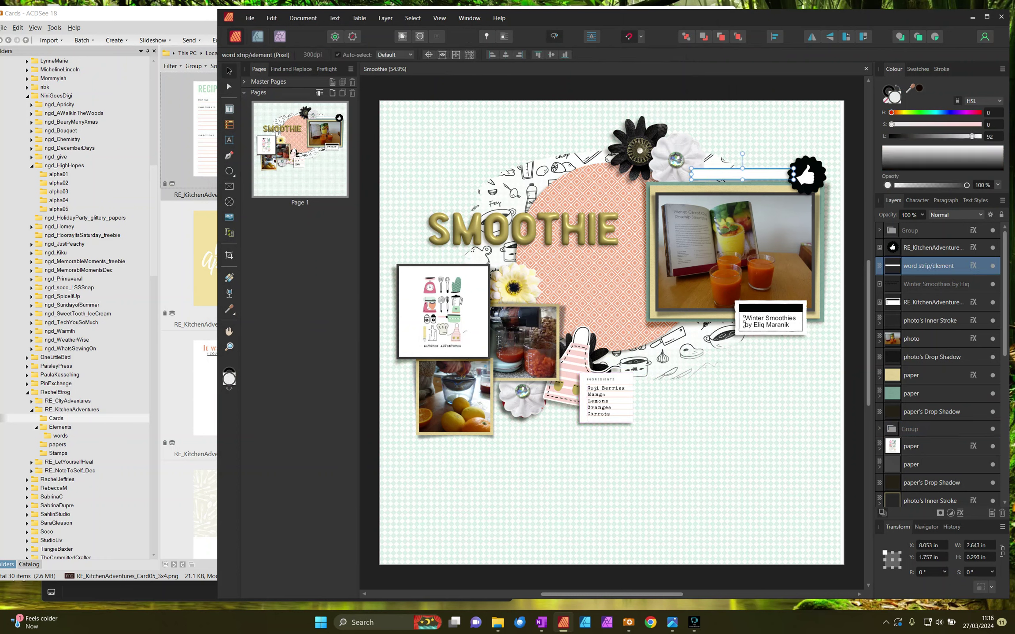
left_click(229, 139)
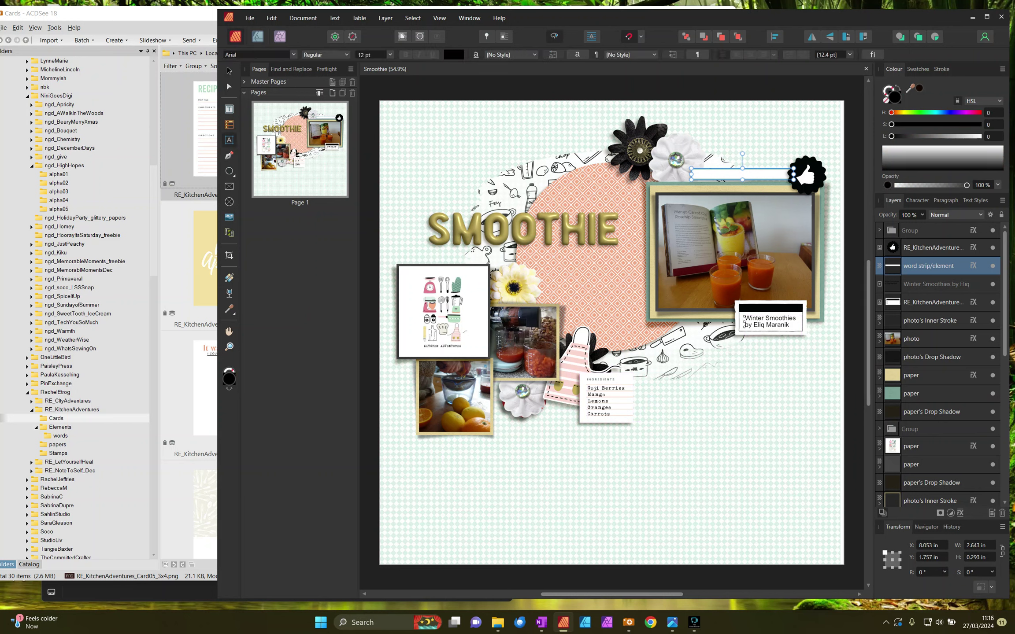
left_click_drag(696, 171, 743, 173)
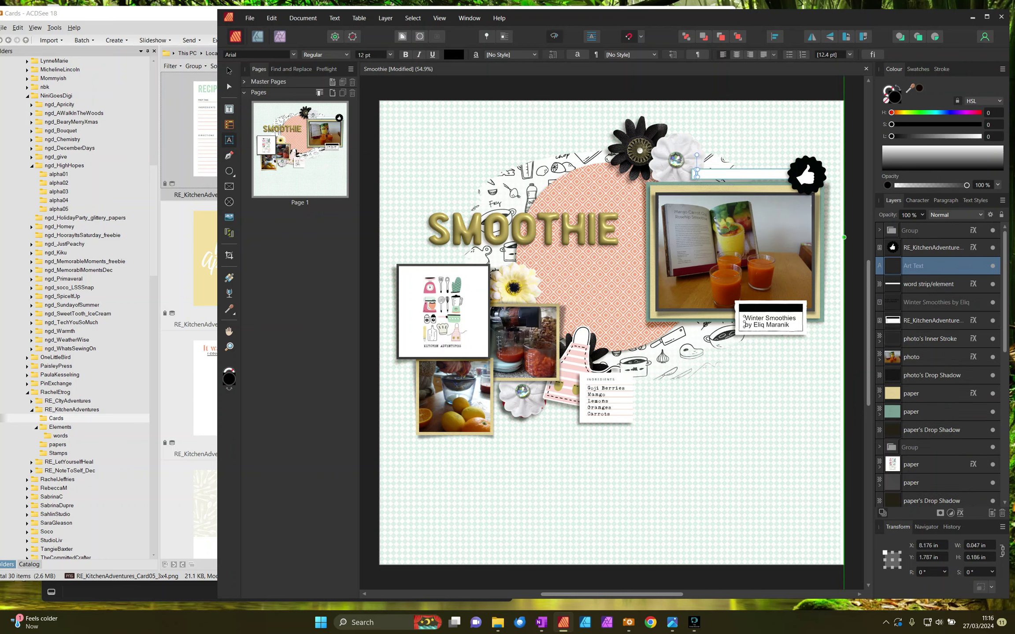
type("Apr")
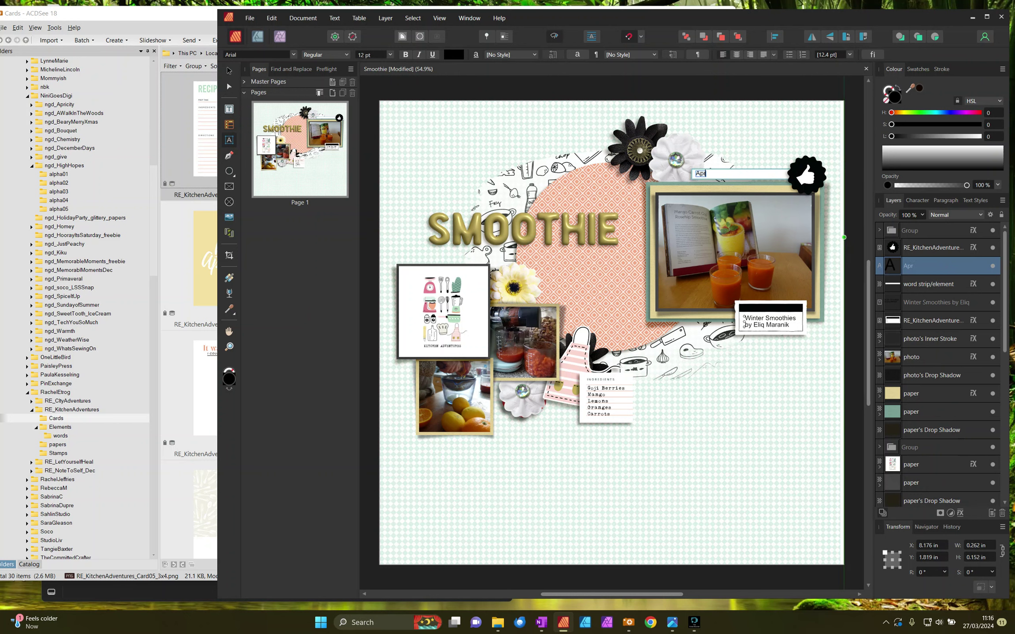
type("il 2023")
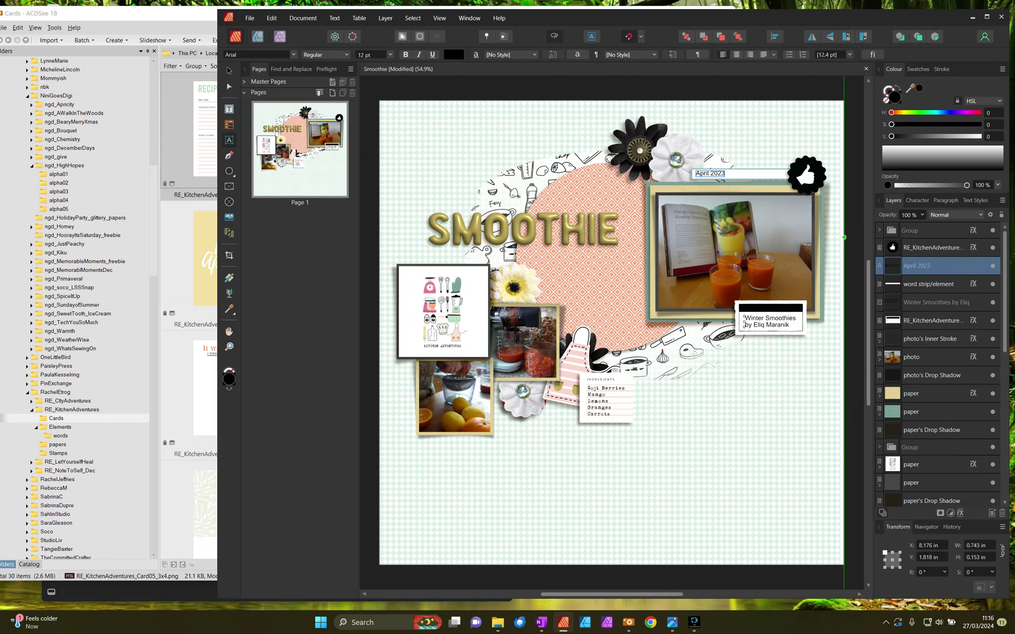
key("Home")
type("Made by ######")
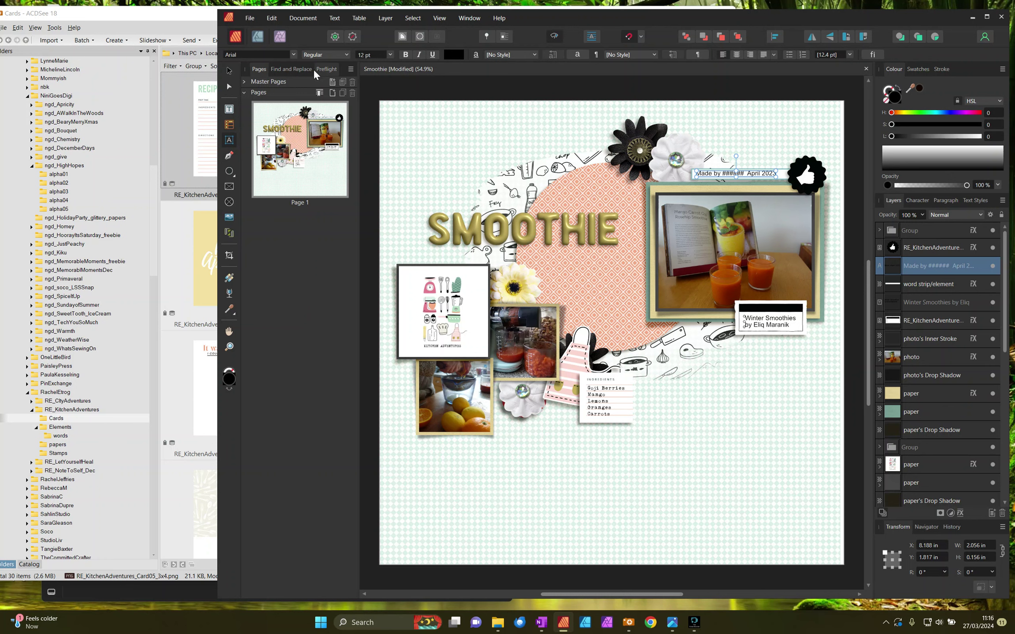
left_click(233, 71)
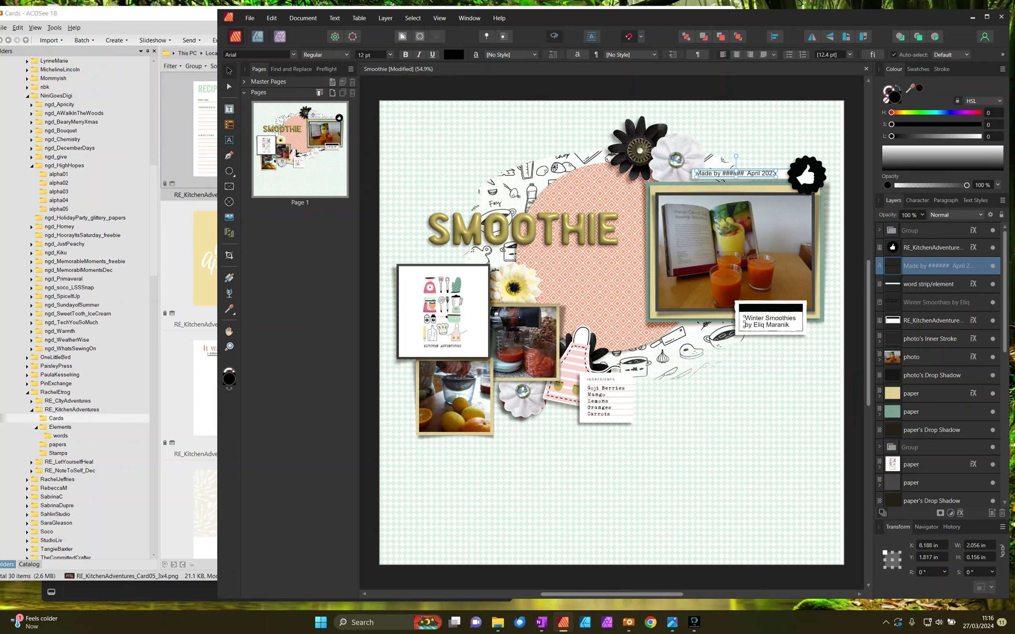
Step: Set the caption to The Dorothy font, colour it H19 S100 L4, and nudge it down
left_click(294, 54)
left_click(353, 64)
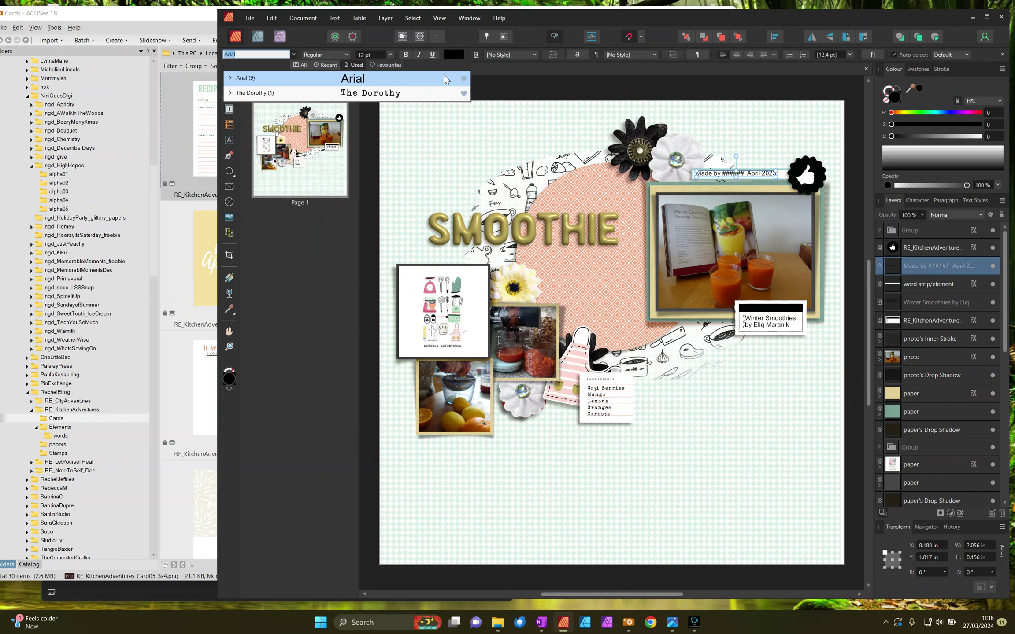
left_click(390, 94)
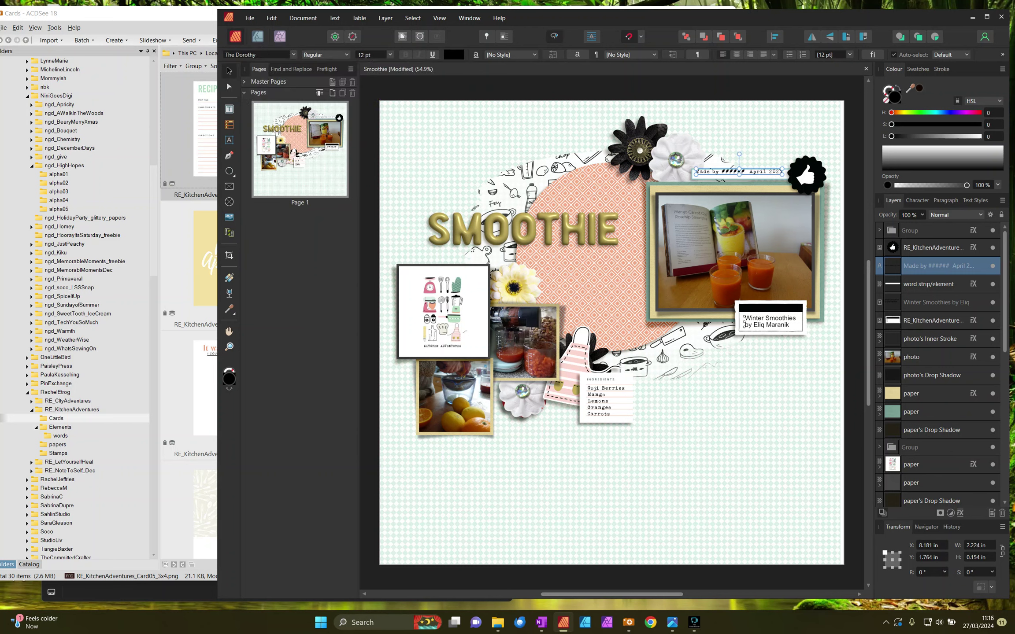
left_click(921, 89)
key("Down")
scroll(767, 183, "up", 3)
key("Down")
key("Down")
key("Down")
key("Down")
scroll(763, 200, "down", 3)
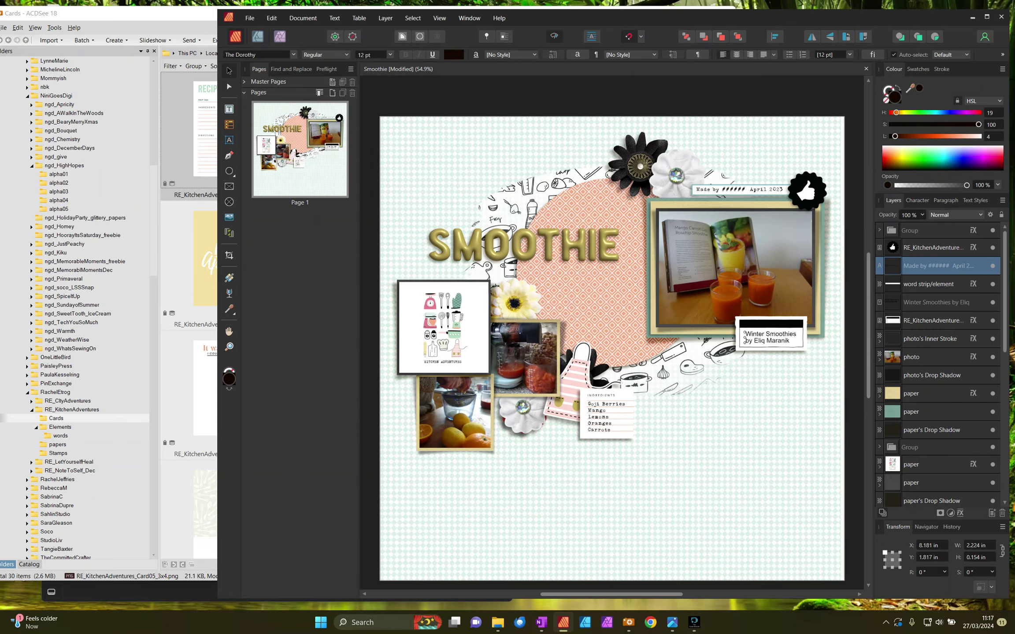
left_click(763, 194)
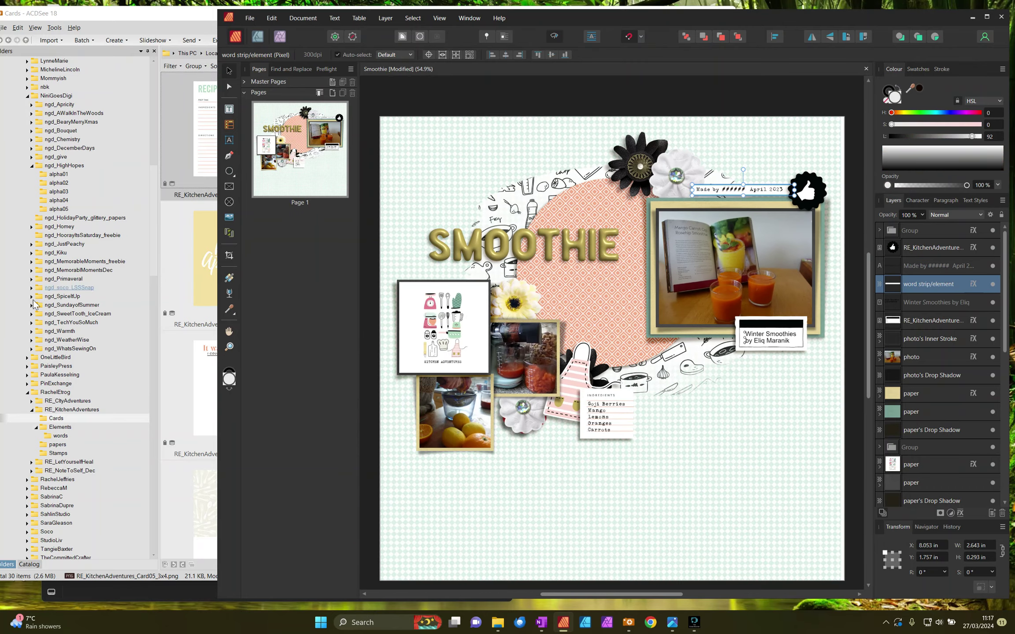
Step: Drop a solid paper from the kit's papers folder onto the word strip, then remove it
left_click(57, 444)
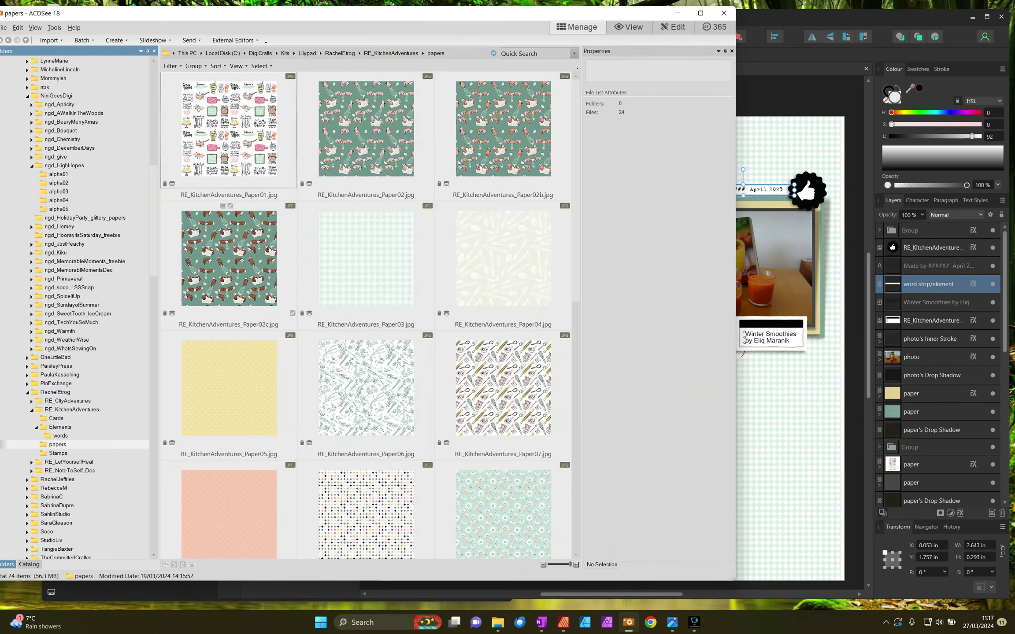
scroll(290, 267, "down", 5)
left_click_drag(256, 242, 778, 421)
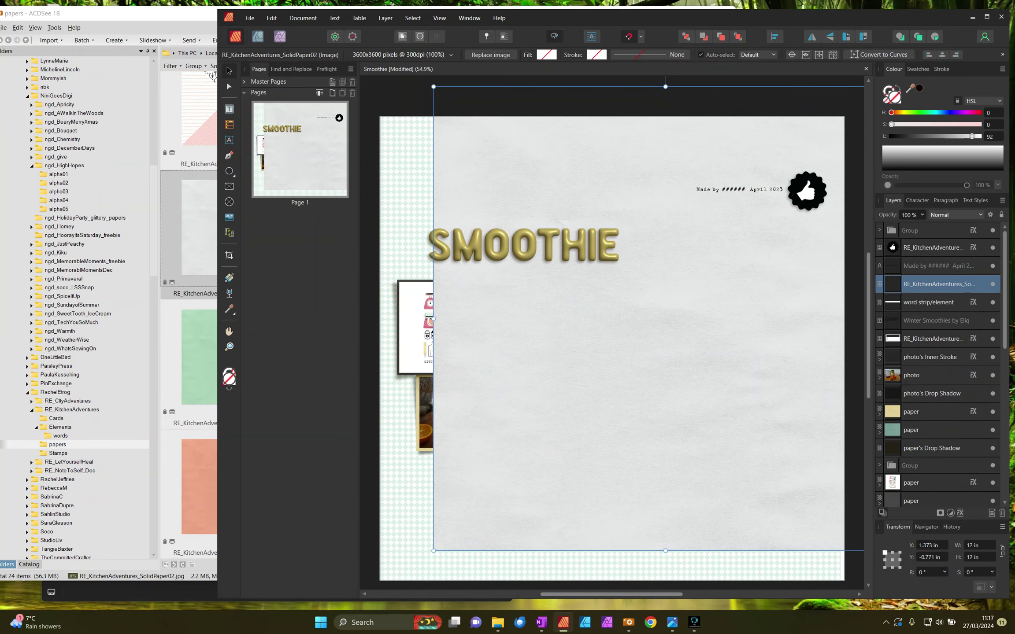
key("Delete")
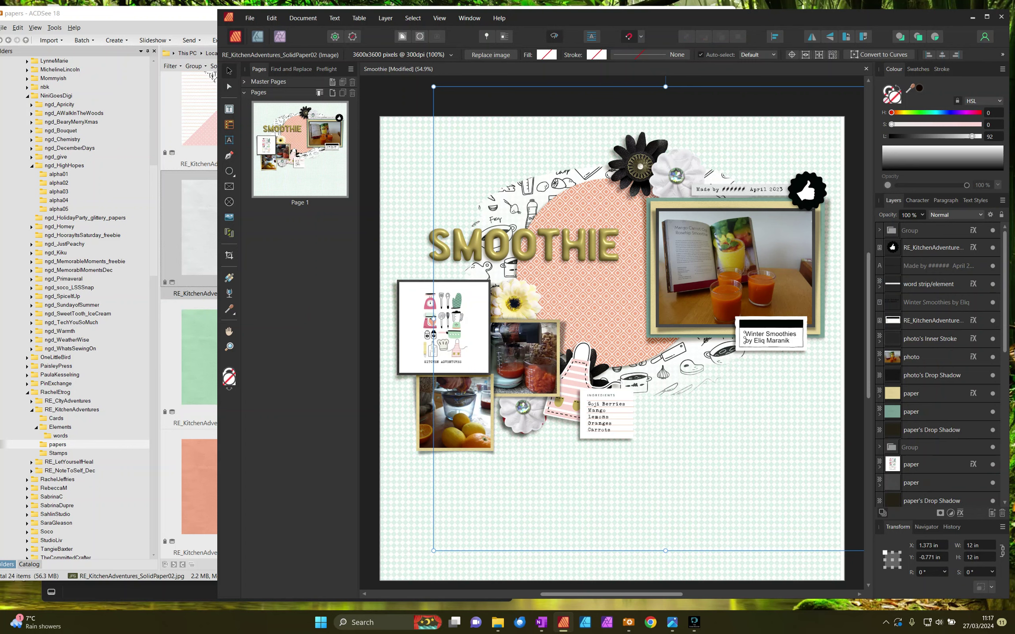
Step: Place the pink SolidPaper08 inside the word strip
left_click(880, 288)
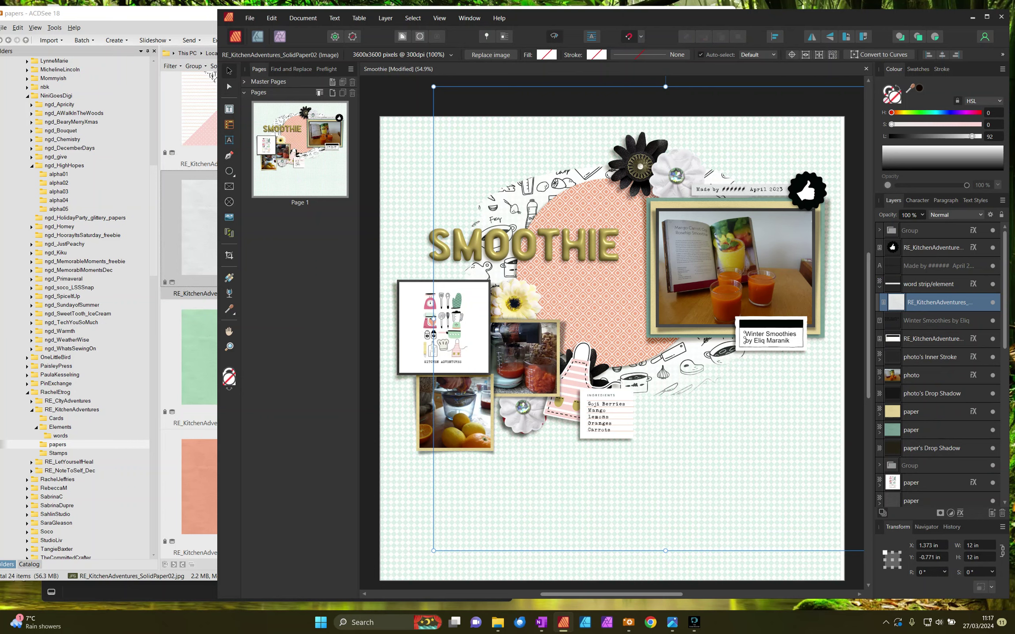
key("alt+Tab")
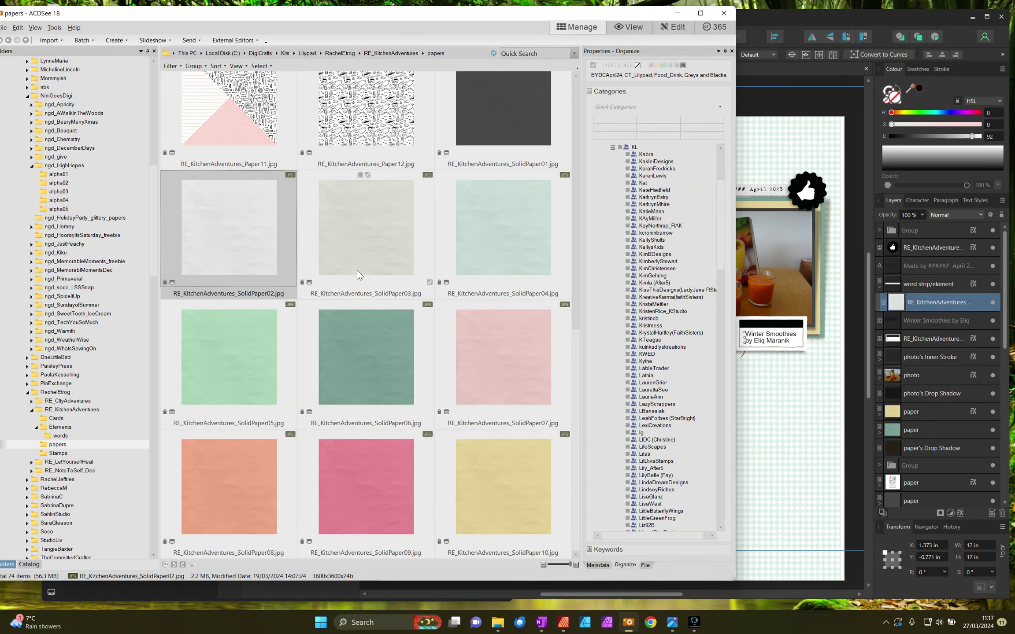
left_click(196, 448)
left_click_drag(196, 448, 736, 253)
left_click(740, 256)
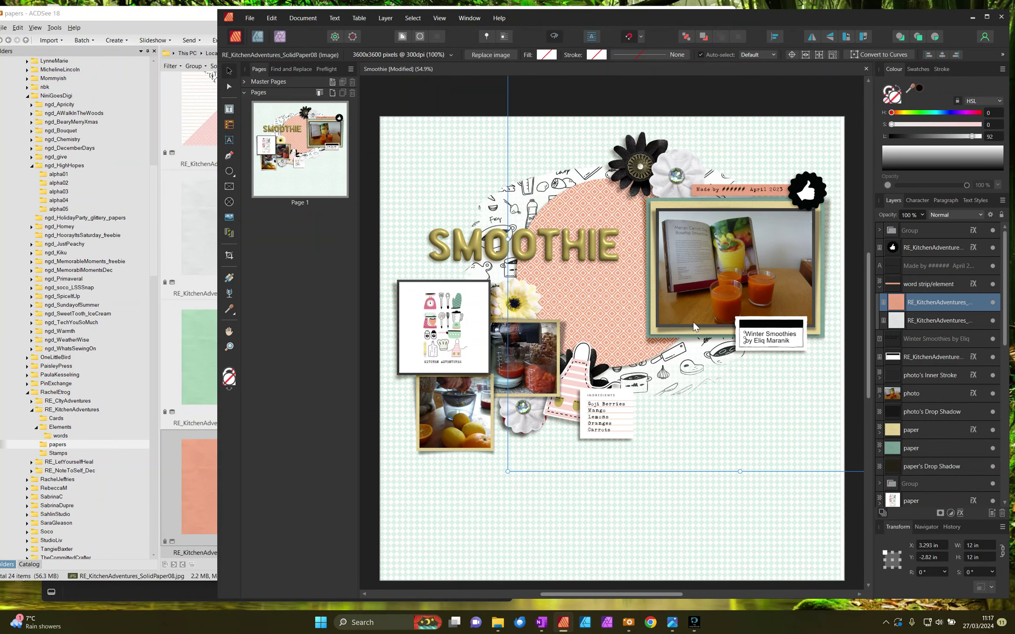
Step: Place SolidPaper03 inside the word strip
key("alt+Tab")
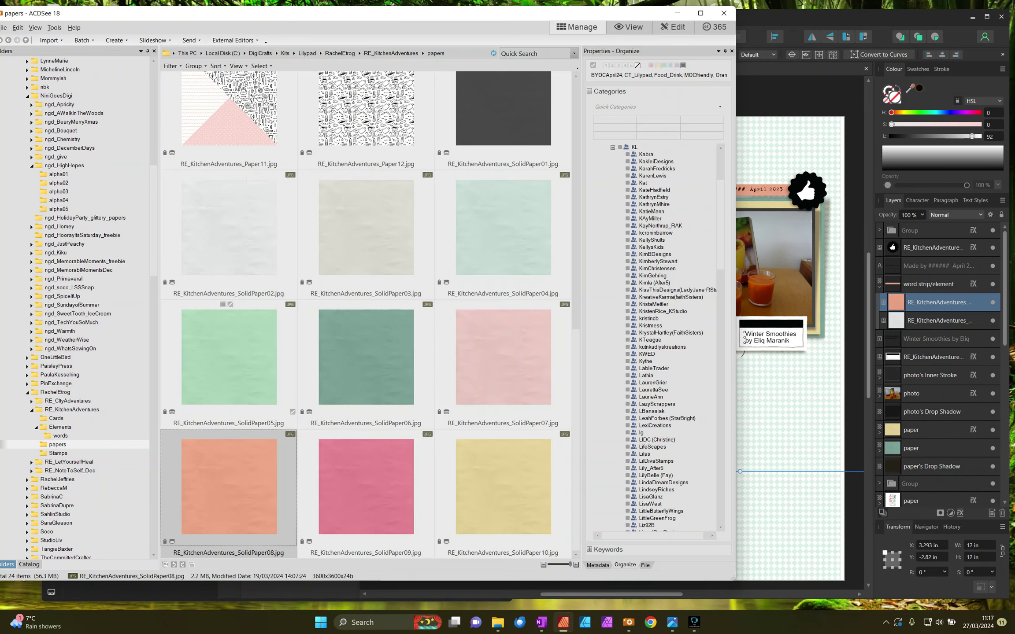
left_click(202, 332)
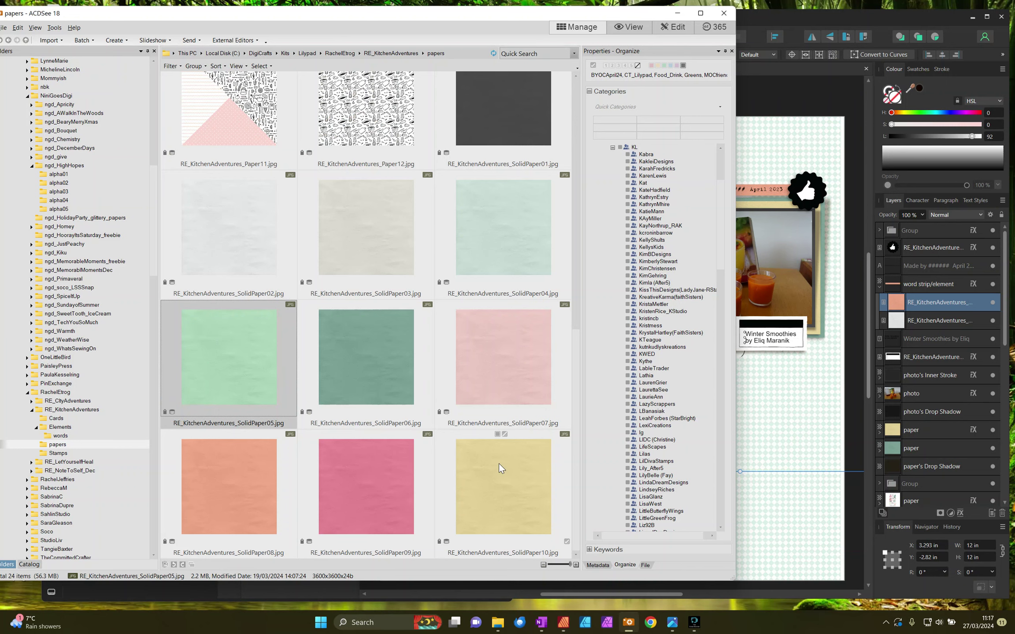
left_click(367, 265)
left_click_drag(635, 302, 806, 392)
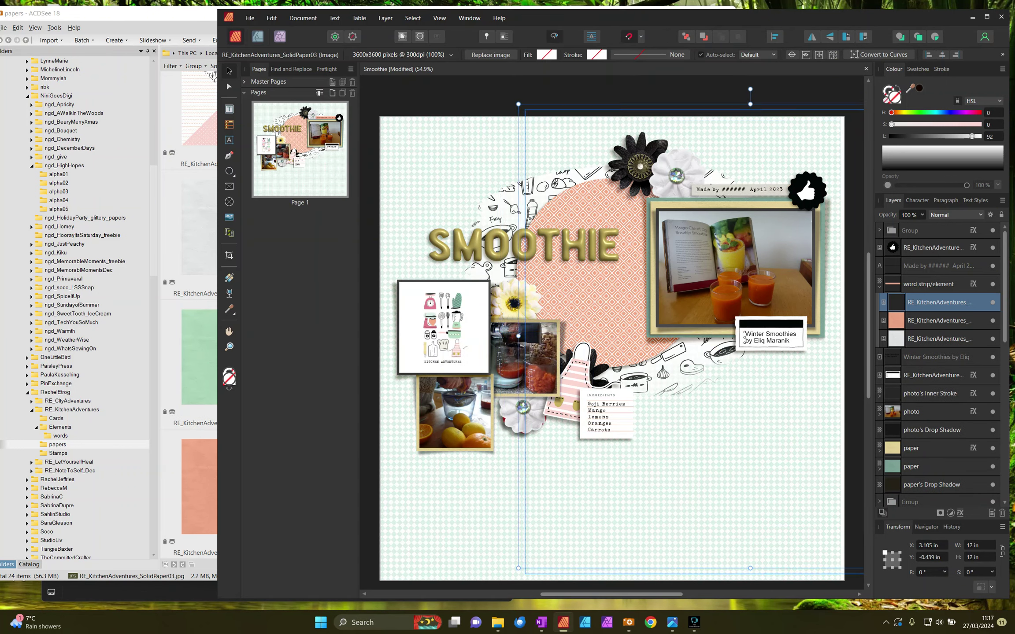
Step: Delete the pink paper from the word strip and collapse its layer contents
left_click(922, 322)
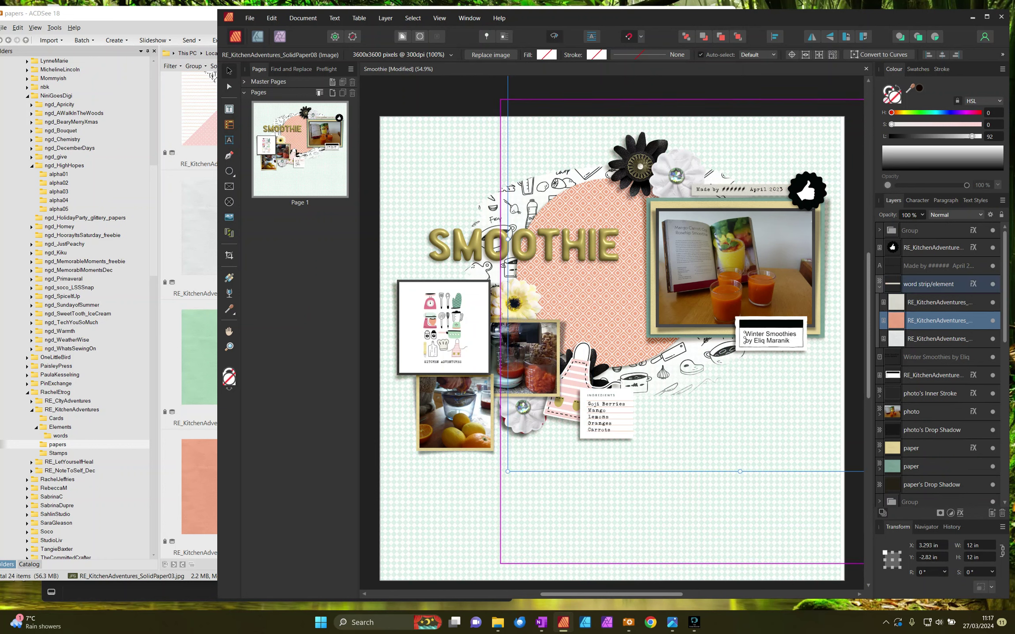
key("Delete")
key("ctrl+d")
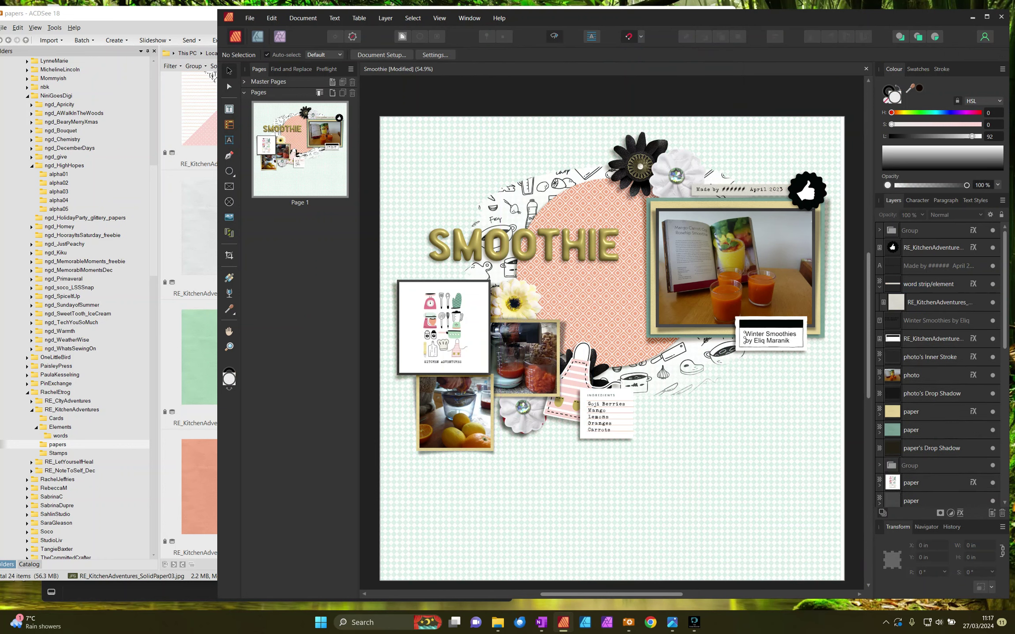
left_click(880, 287)
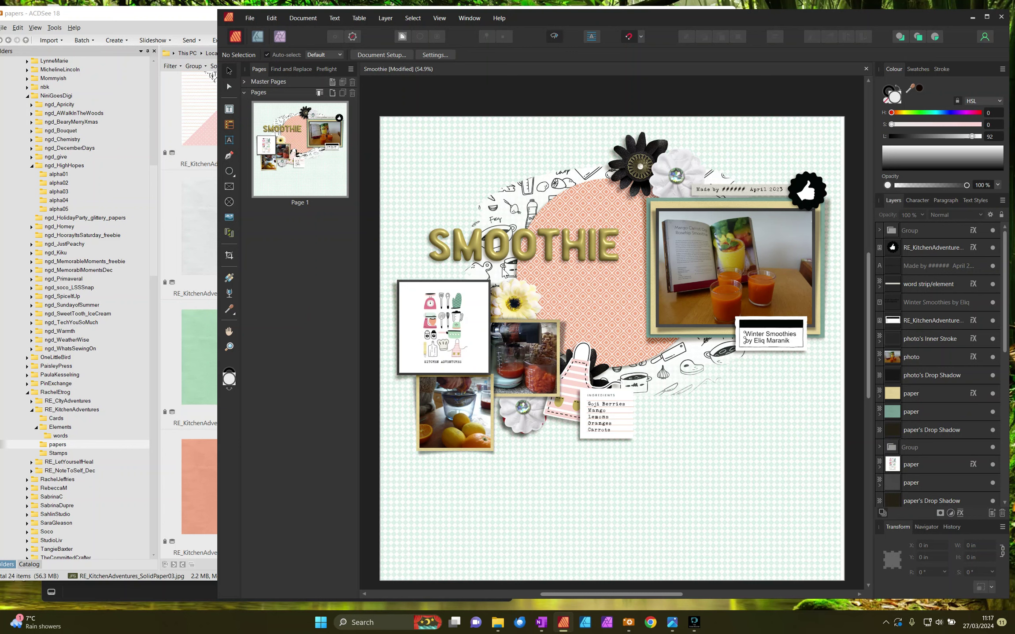
Step: Delete the flower/element layer beneath the white flower in the Layers panel
left_click(522, 427)
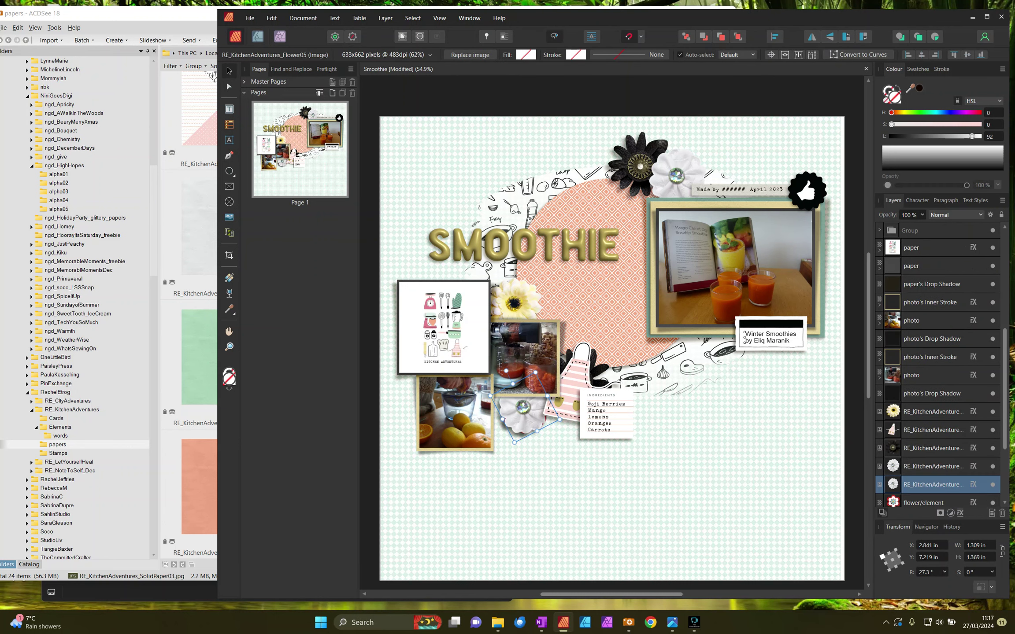
scroll(930, 383, "down", 5)
left_click(909, 394)
key("Delete")
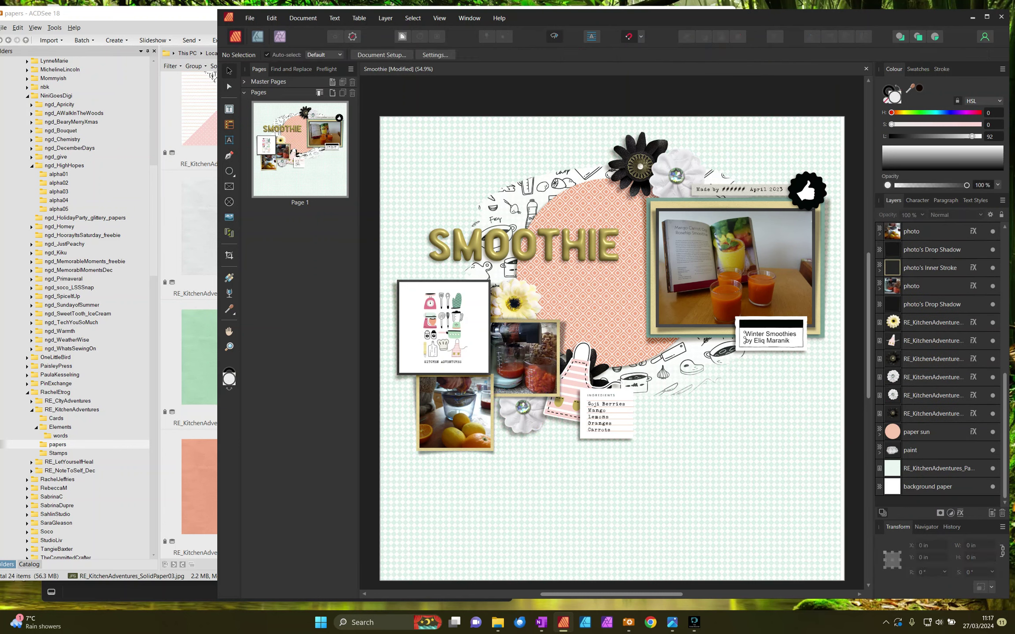